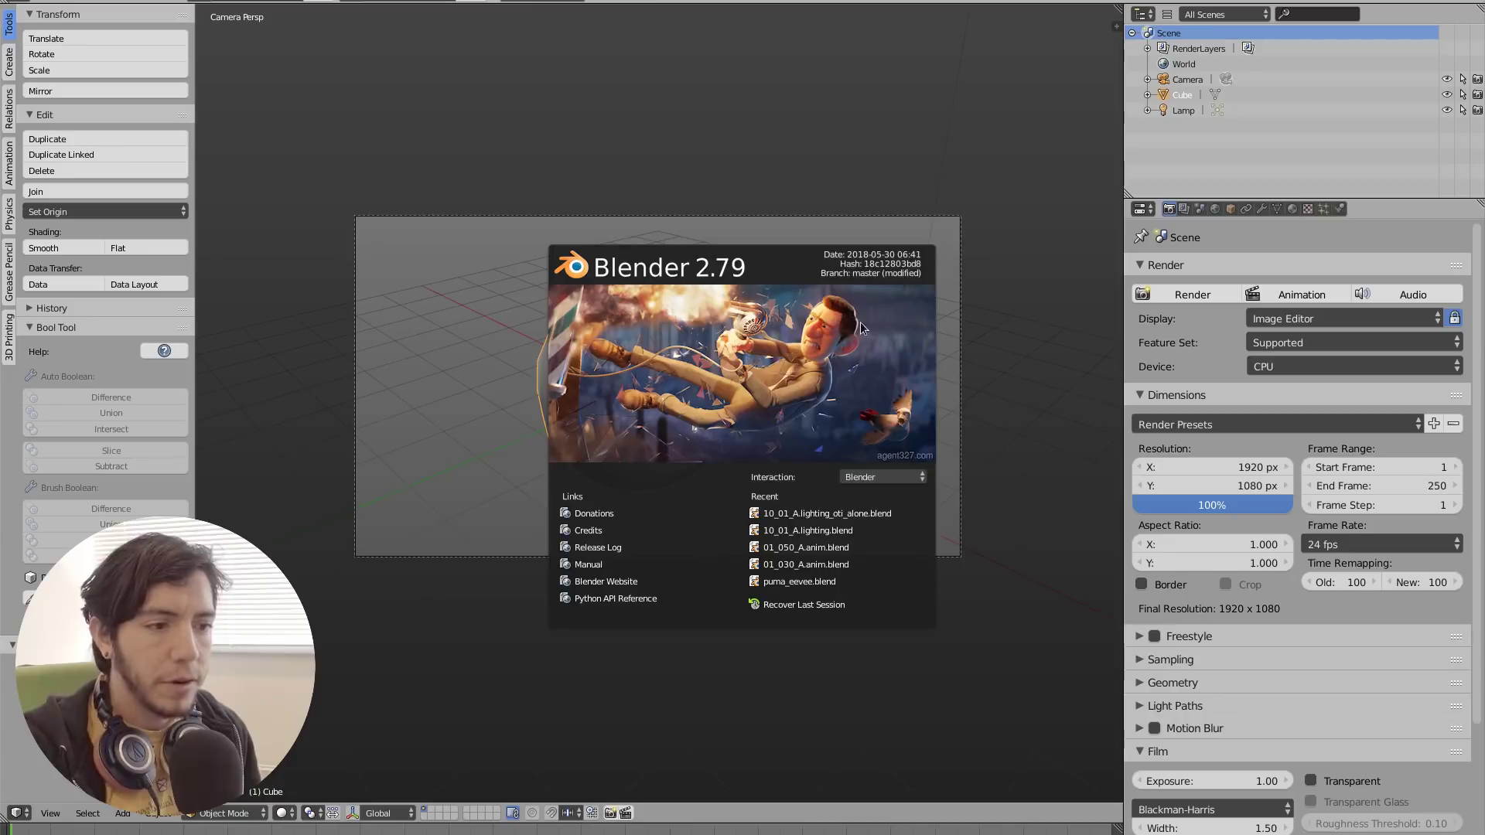
Dismiss the splash screen and divide the main area into a 3D viewport above a shader node editor.
left_click(860, 322)
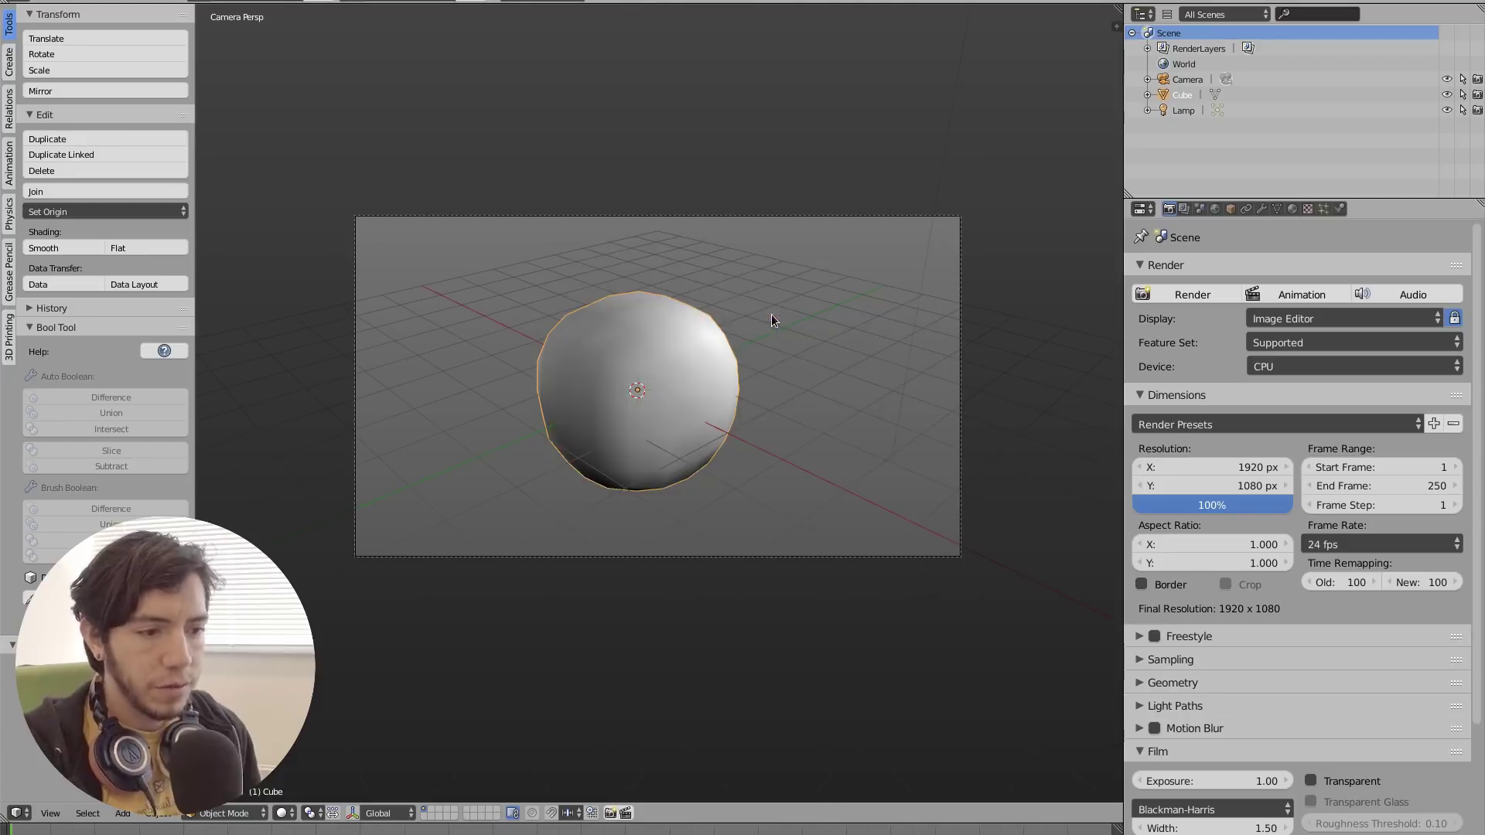
key("shift+F3")
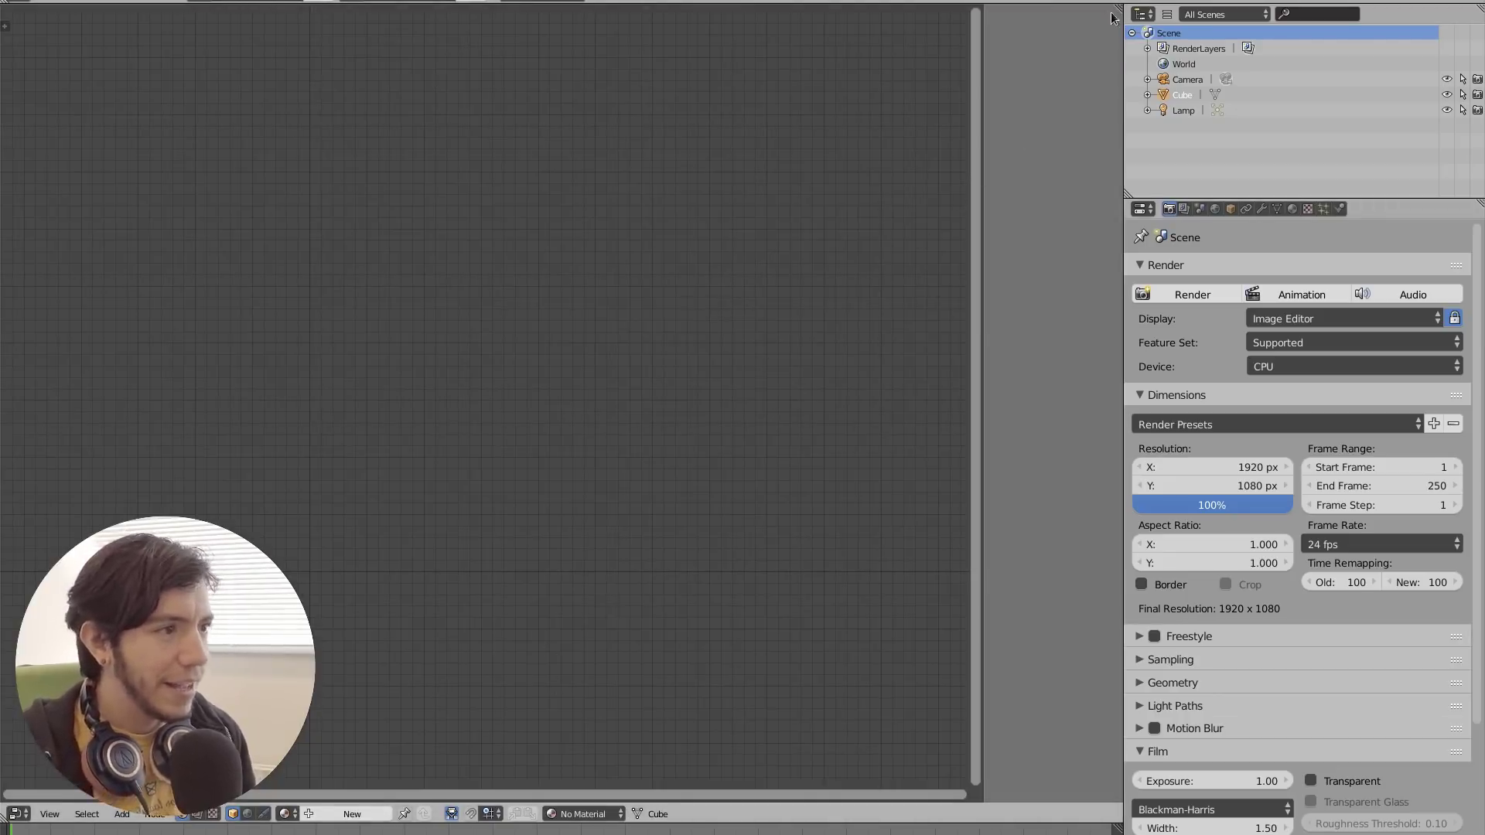
left_click_drag(1113, 17, 1041, 348)
key("shift+F5")
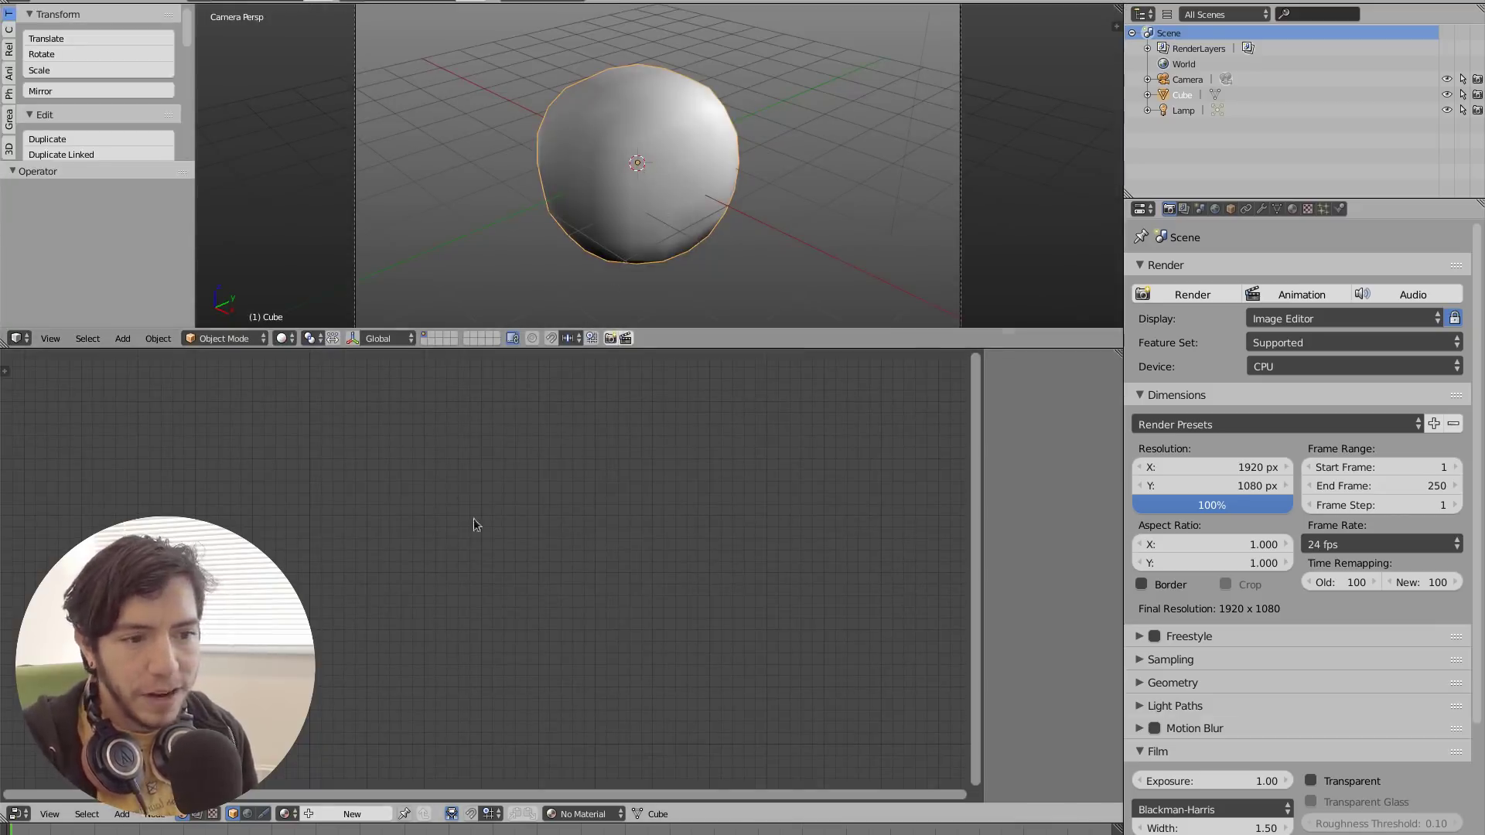
Create a new material for the rounded cube and add an Ambient Occlusion node beside its Diffuse BSDF.
left_click(359, 809)
middle_click_drag(177, 542, 444, 544)
scroll(444, 544, "up", 3)
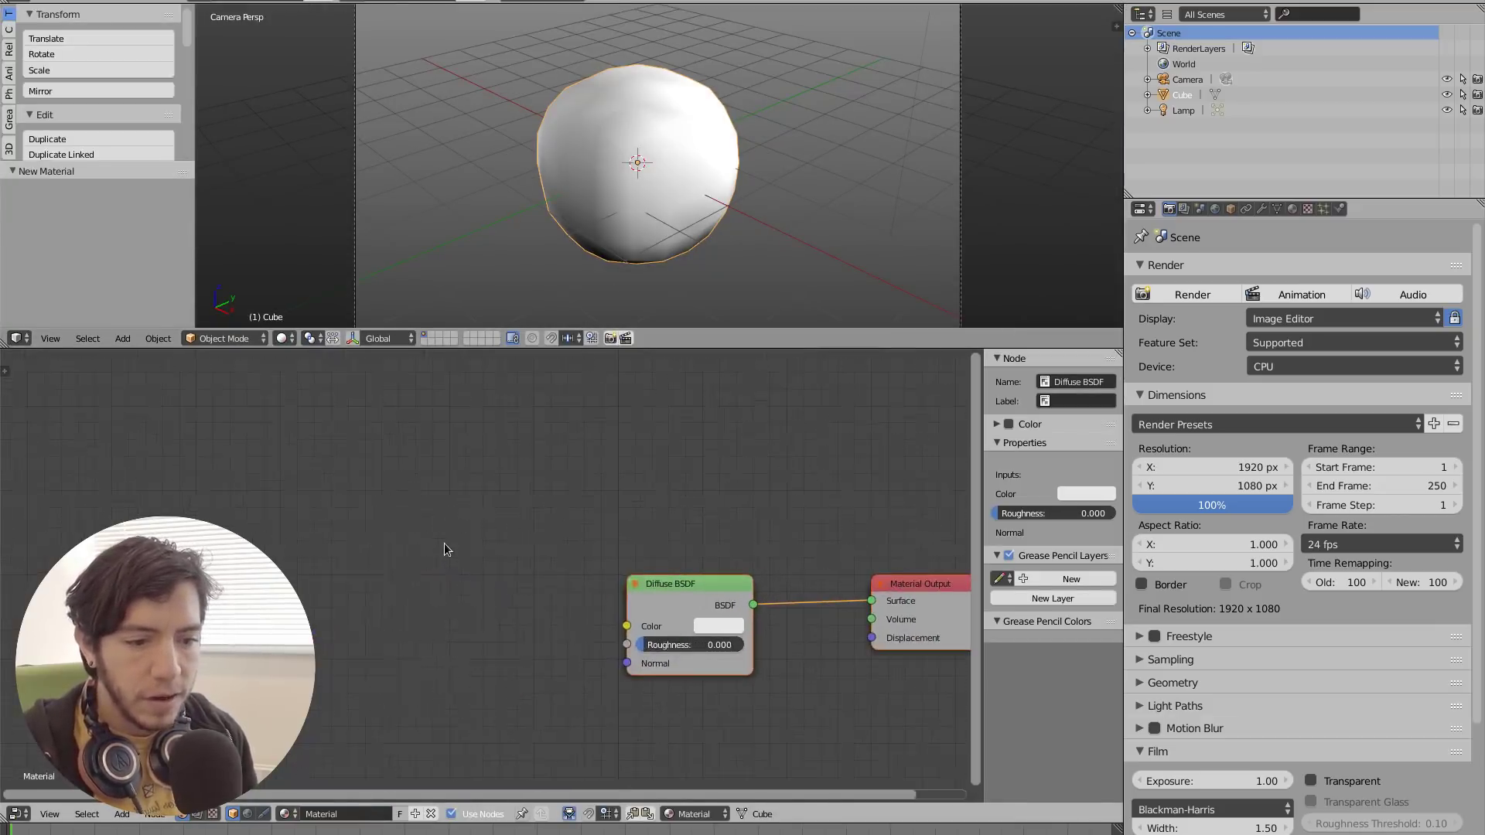
key("shift+a")
left_click(444, 543)
type("ambi")
key("Return")
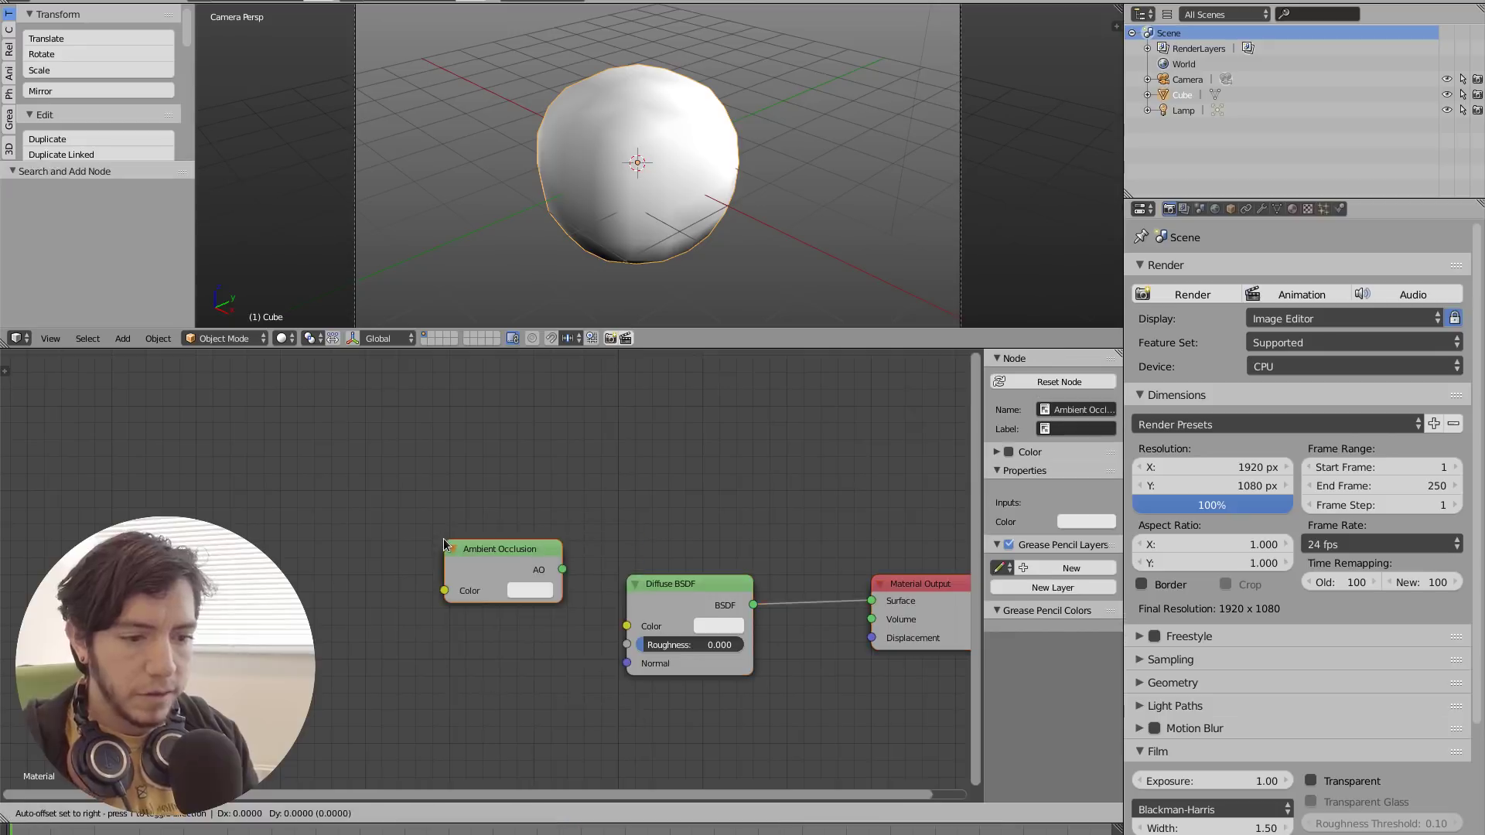
left_click(444, 543)
scroll(502, 510, "up", 4)
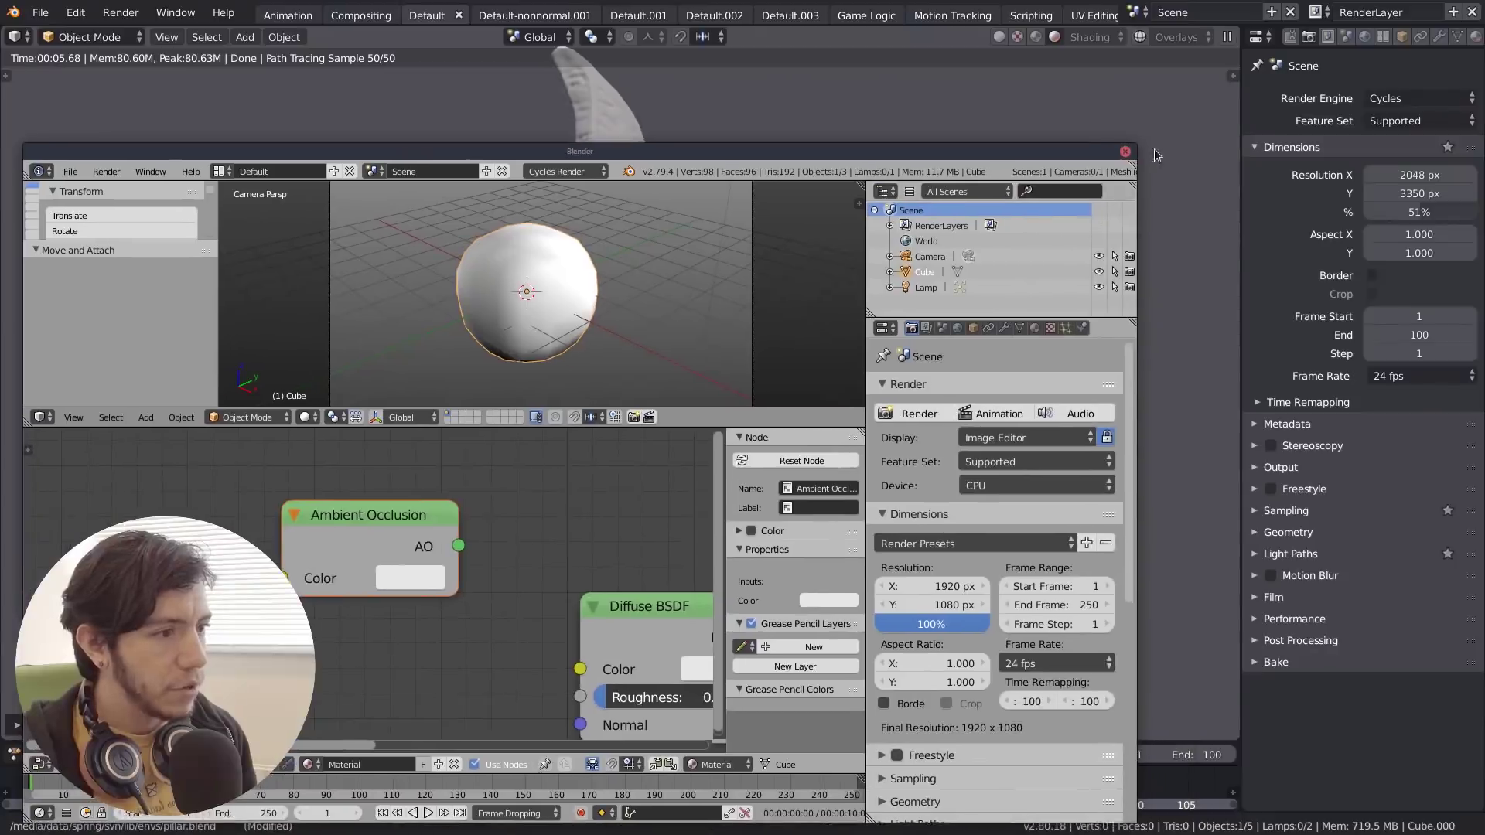
Close the Blender 2.79 window, discarding its changes, and open a shader node editor beside the pillar's rendered viewport in Blender 2.80.
left_click(1125, 151)
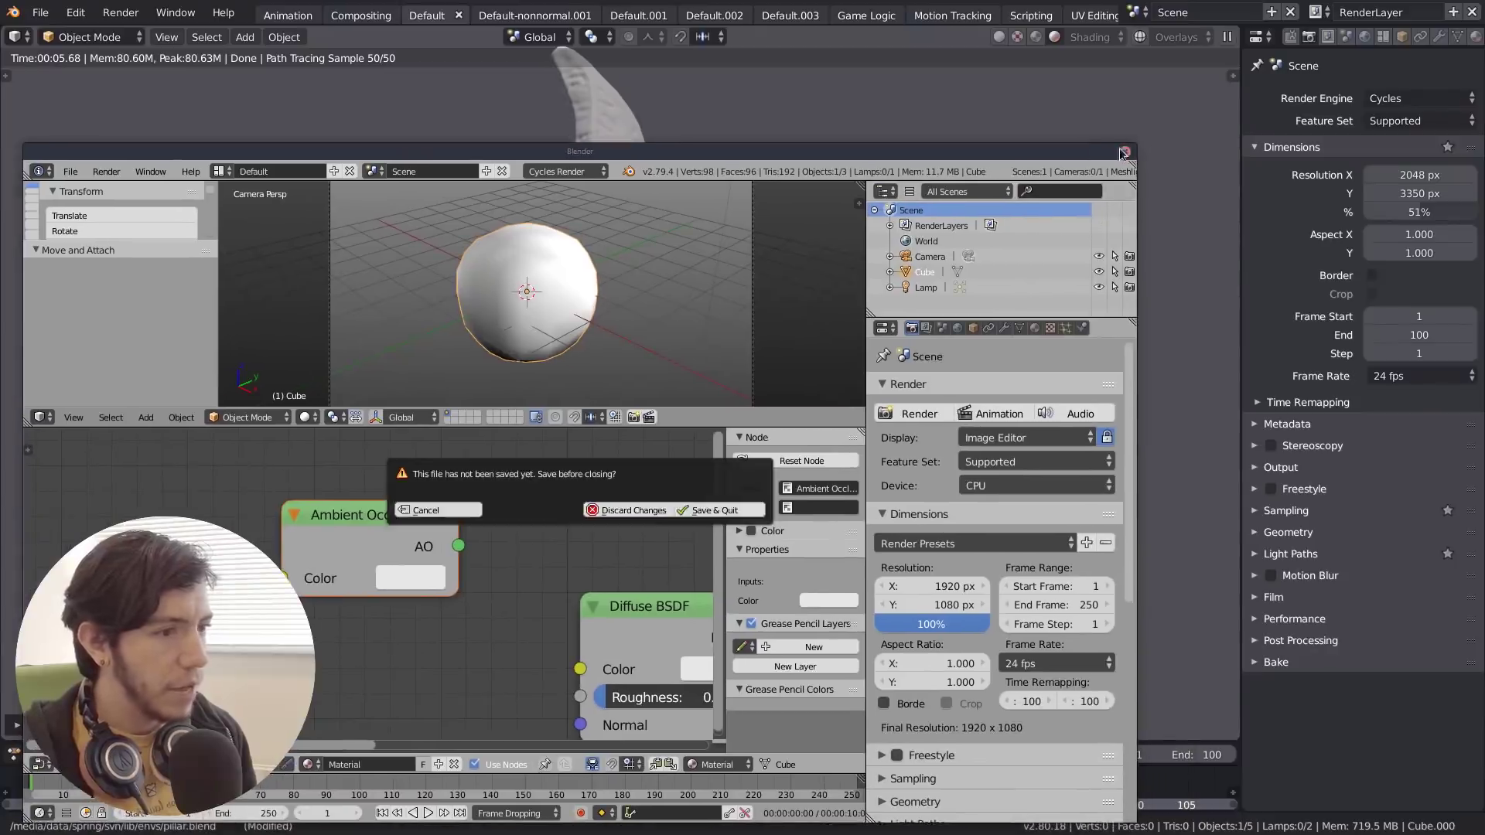
left_click(619, 509)
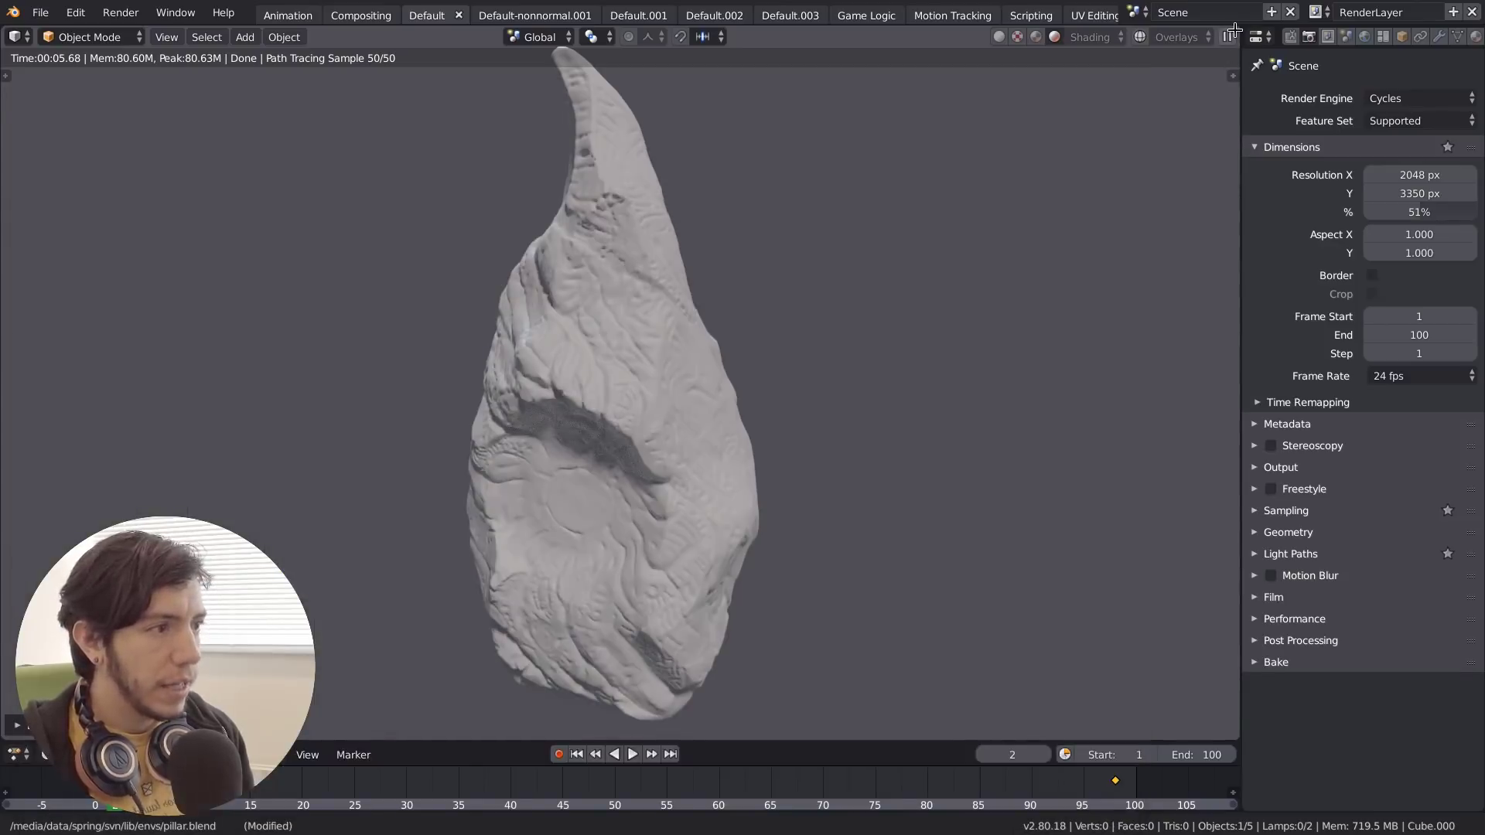
left_click_drag(1234, 30, 499, 116)
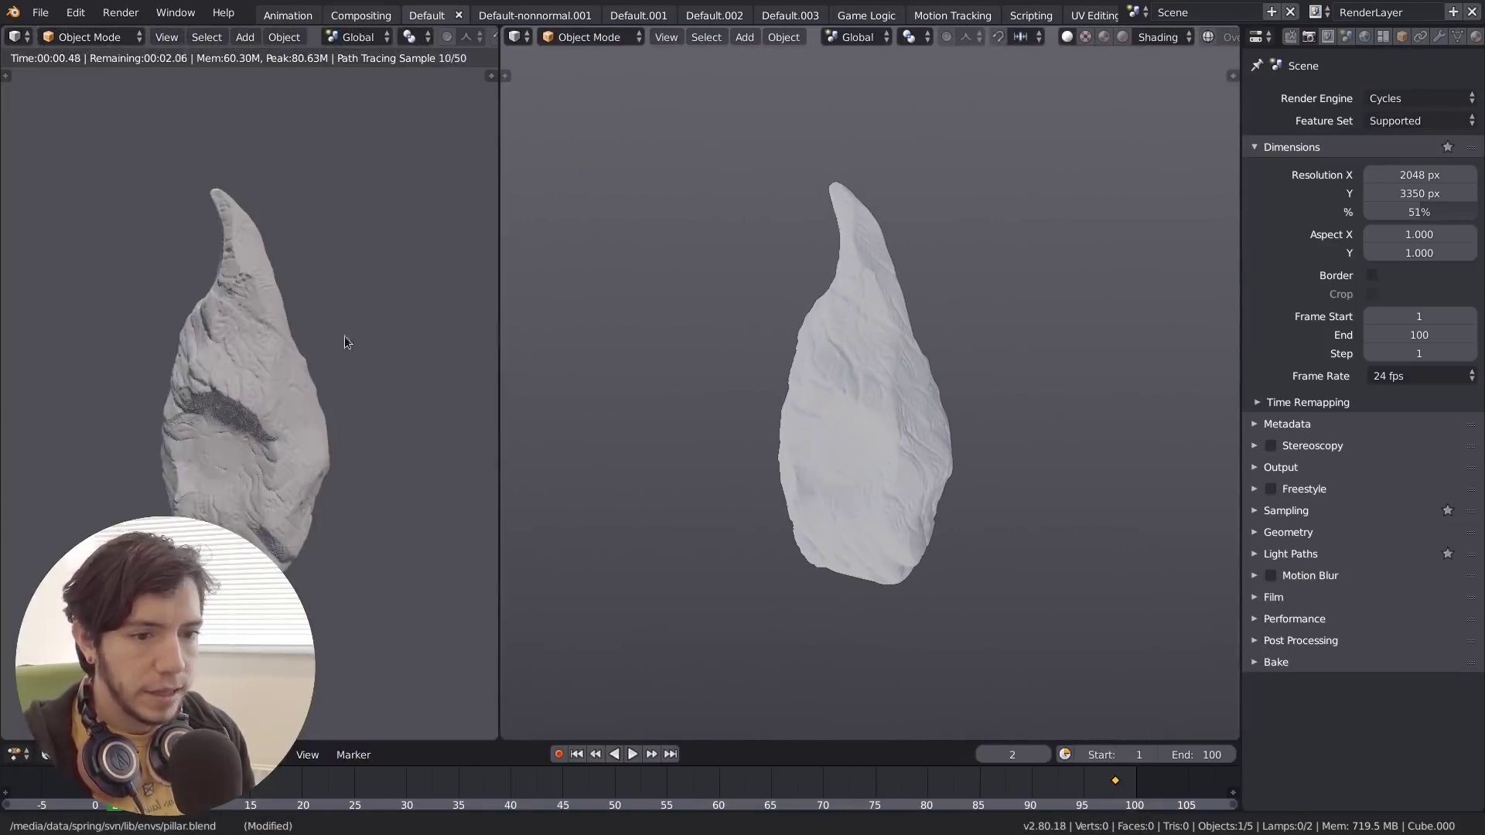
scroll(321, 464, "up", 2)
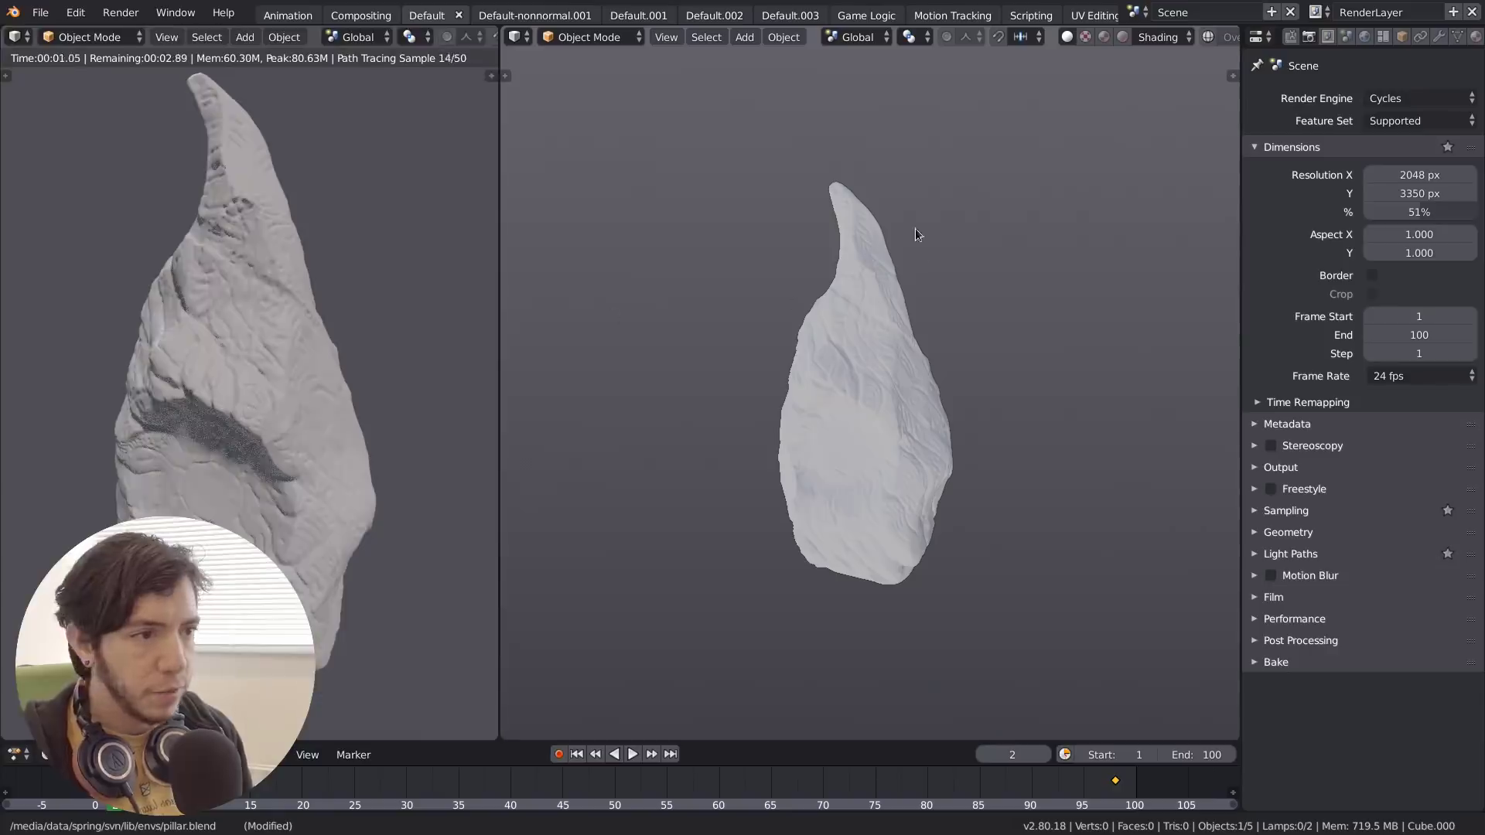
key("shift+F3")
middle_click_drag(898, 523, 986, 449)
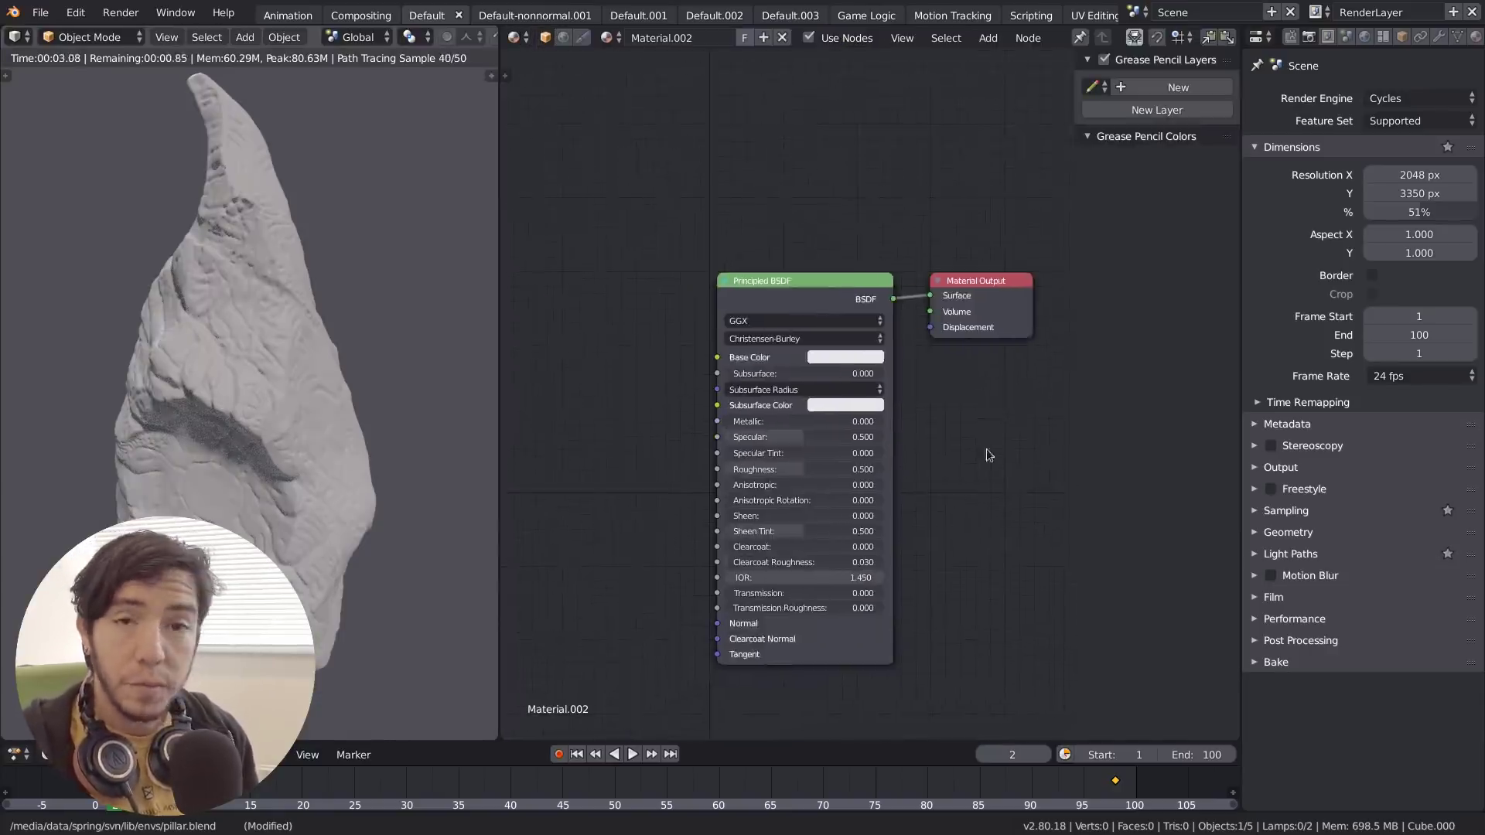
Hide the node editor's sidebar and add an Ambient Occlusion node in front of the Principled BSDF of Material.002.
scroll(947, 441, "down", 2)
middle_click_drag(800, 425, 878, 405)
scroll(879, 405, "up", 2)
middle_click_drag(659, 329, 709, 326)
key("n")
key("shift+a")
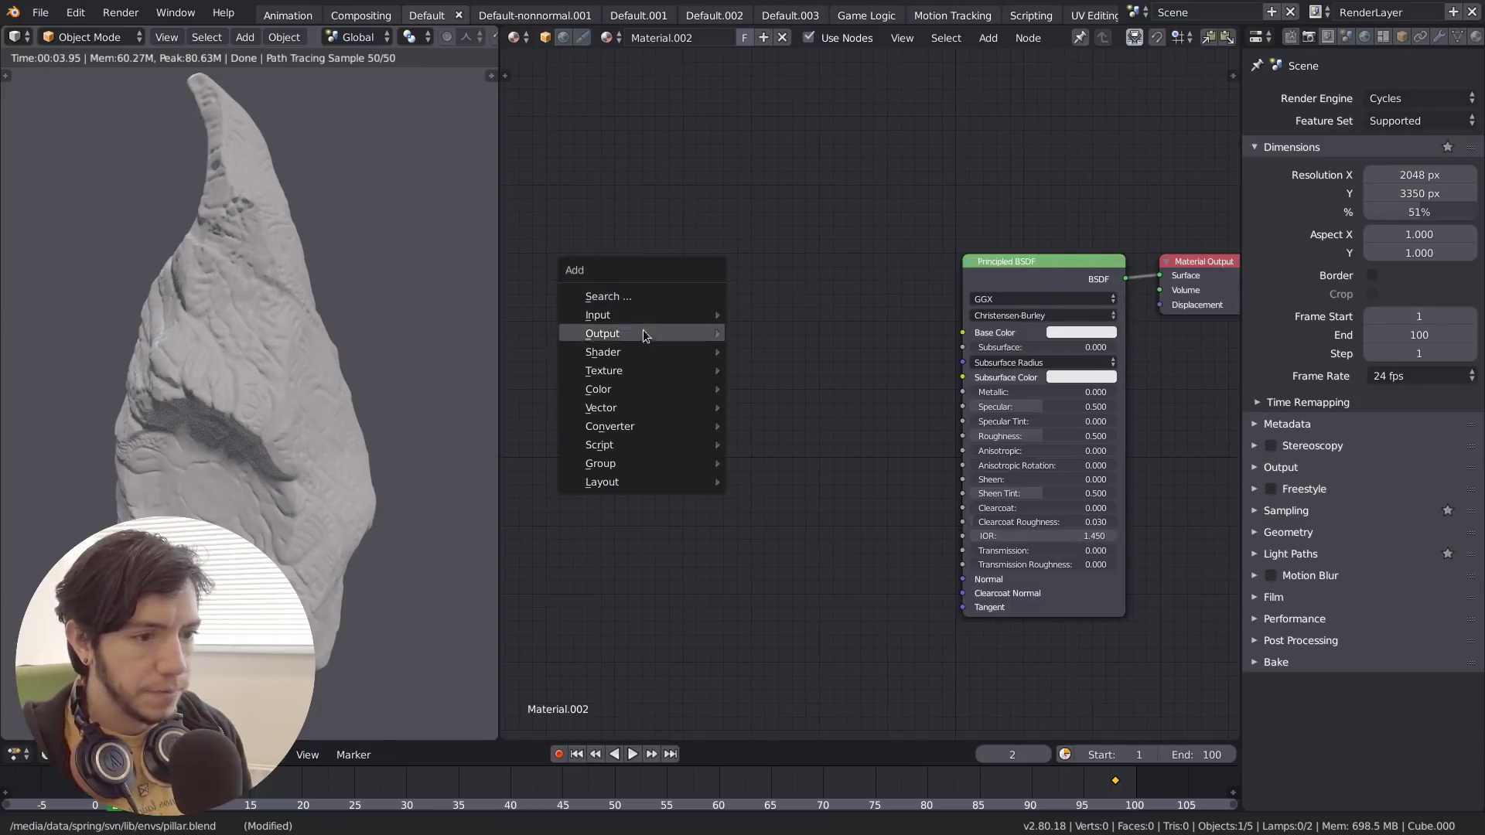
left_click(639, 295)
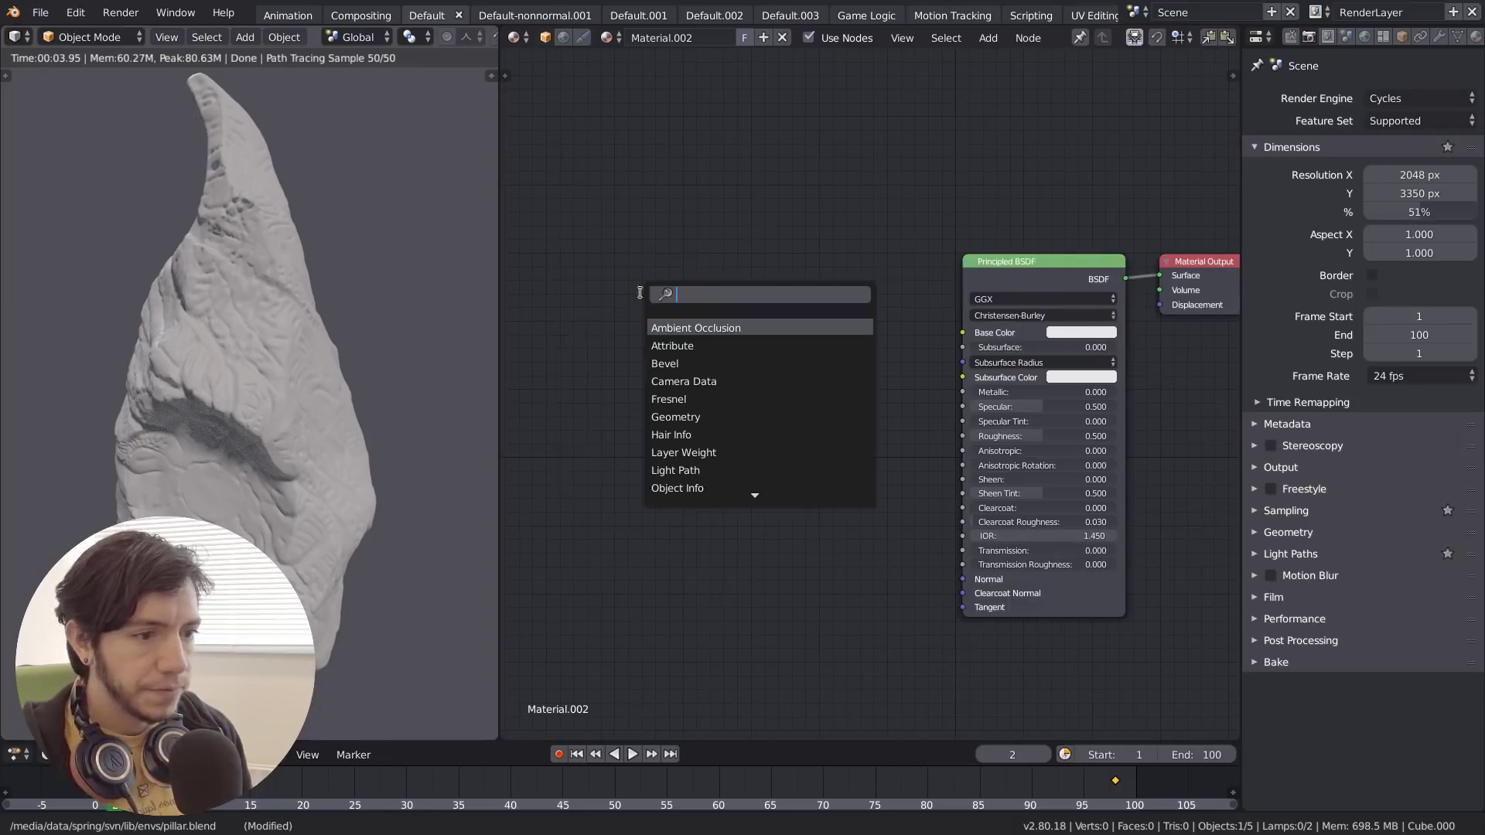
left_click(703, 328)
left_click(697, 307)
Widen the Ambient Occlusion node slightly and reposition it in the node graph.
scroll(697, 306, "up", 5)
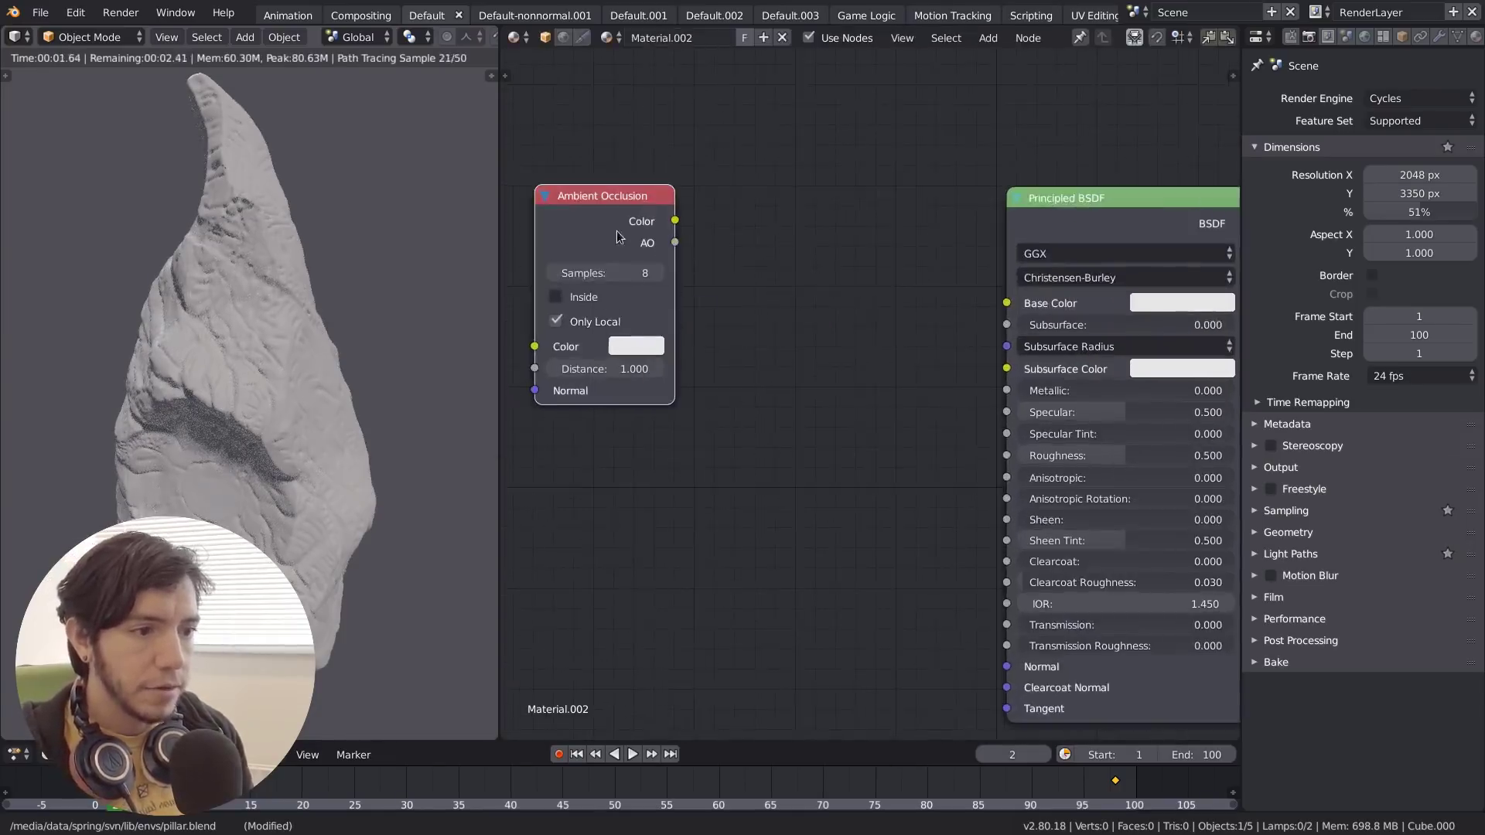
scroll(779, 262, "up", 3)
middle_click_drag(616, 230, 822, 291)
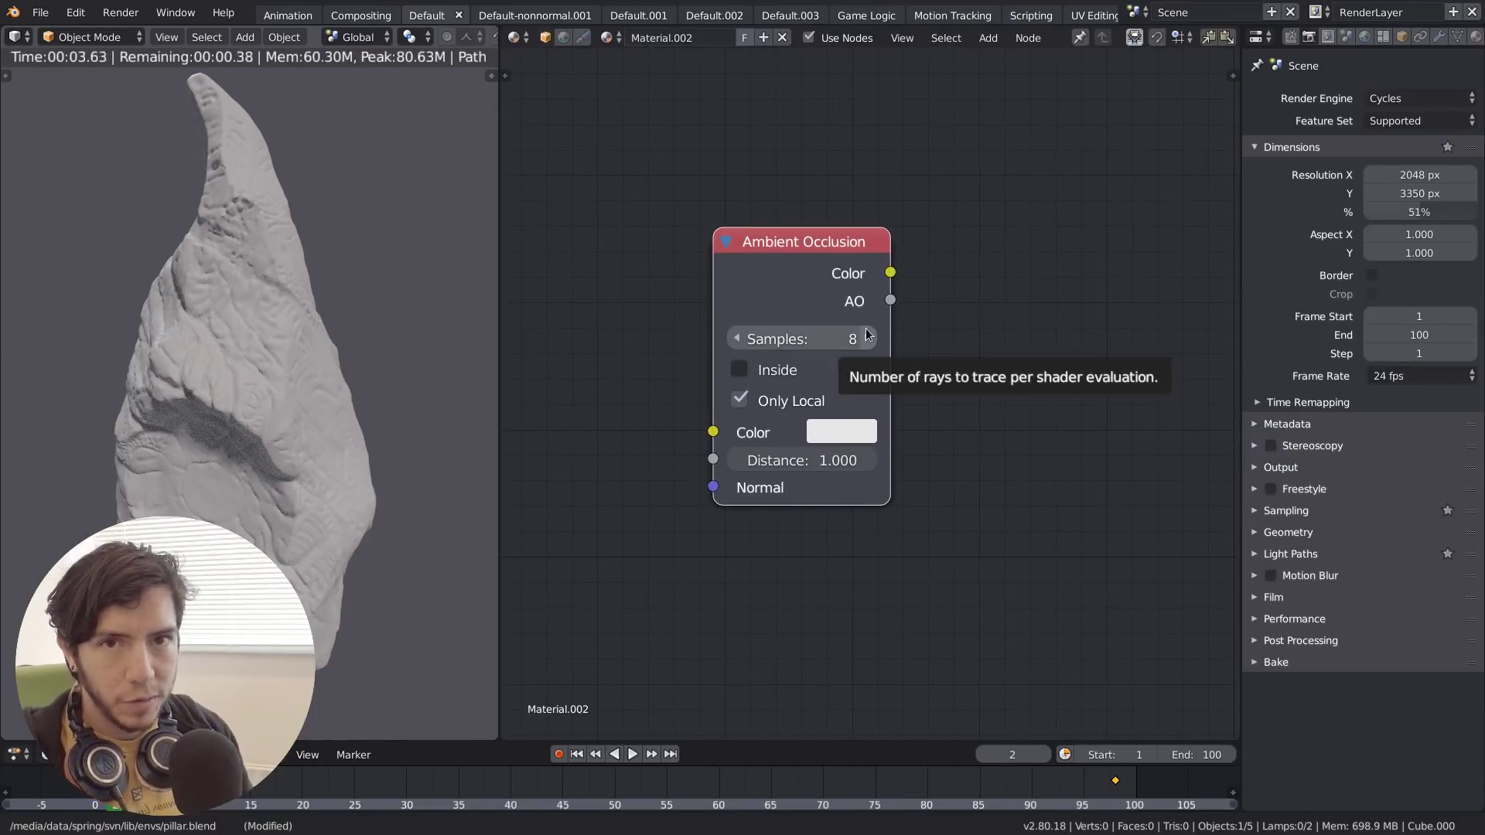
left_click_drag(890, 382, 924, 382)
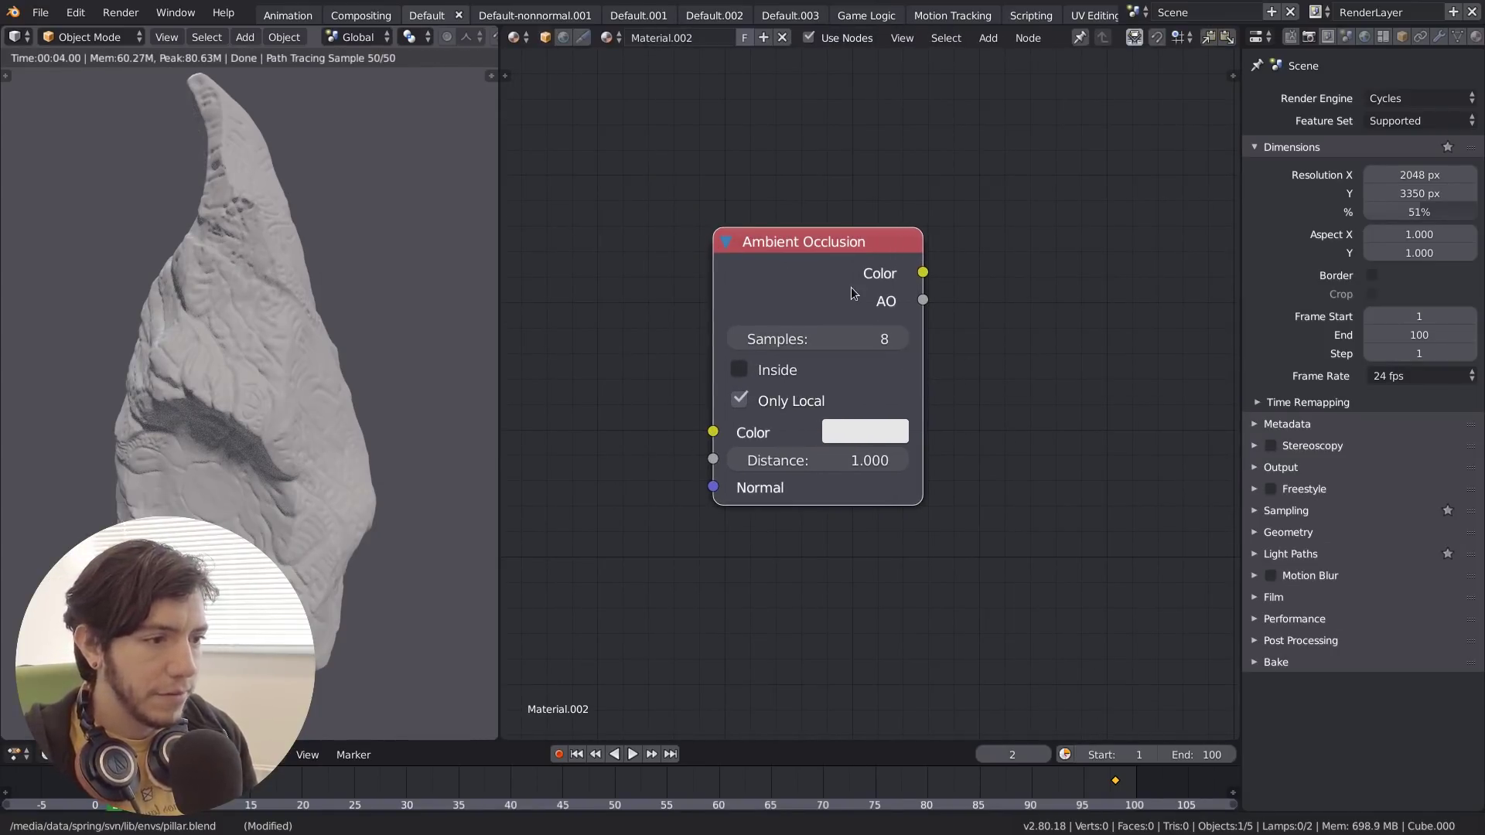
left_click_drag(851, 286, 780, 271)
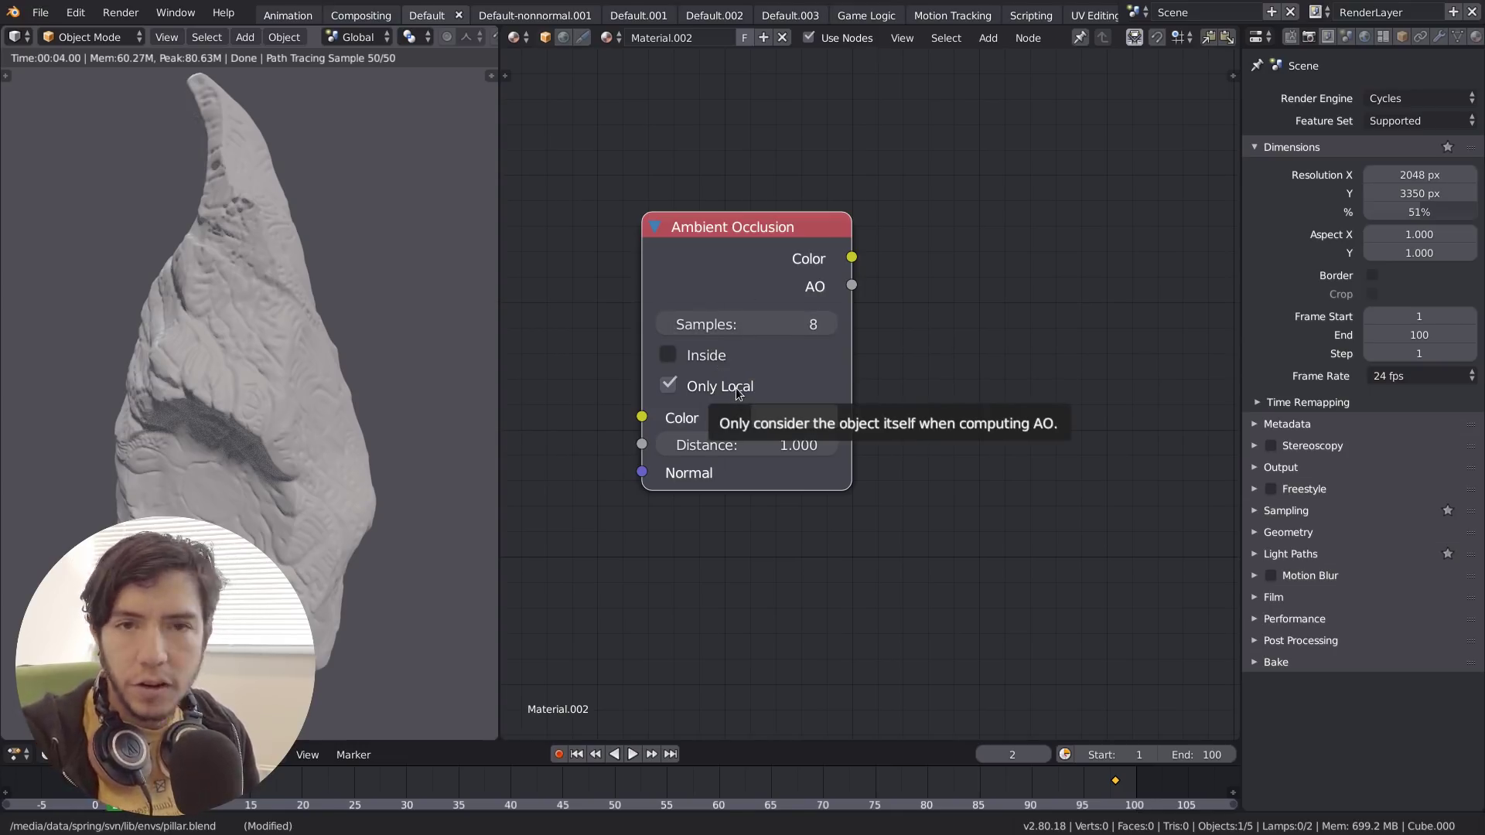
Connect the Ambient Occlusion node's Color output to the Principled BSDF's Base Color.
scroll(893, 439, "down", 1)
scroll(892, 447, "down", 2)
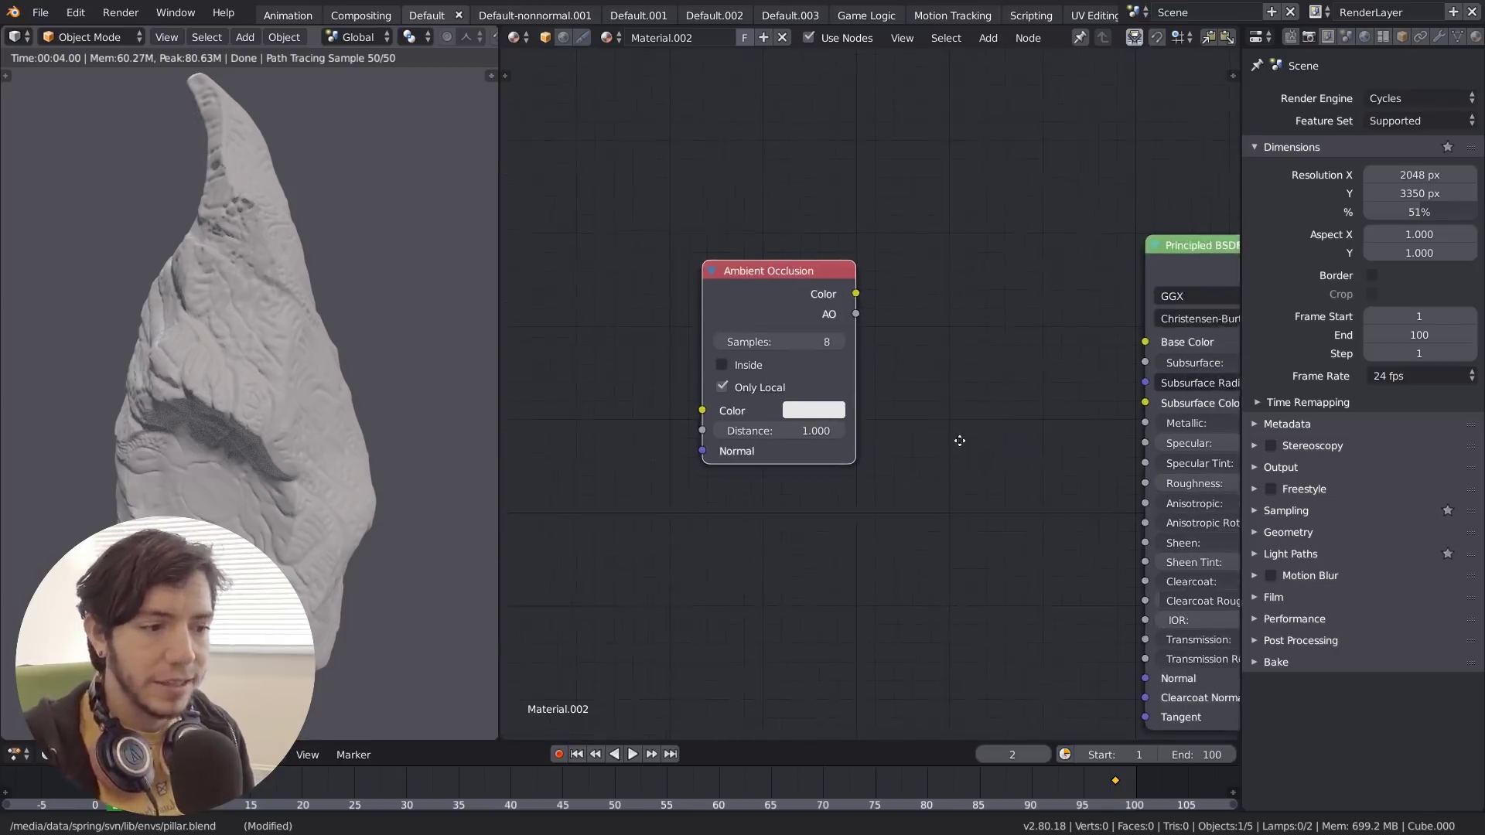
middle_click_drag(958, 434, 755, 387)
left_click_drag(585, 242, 615, 245)
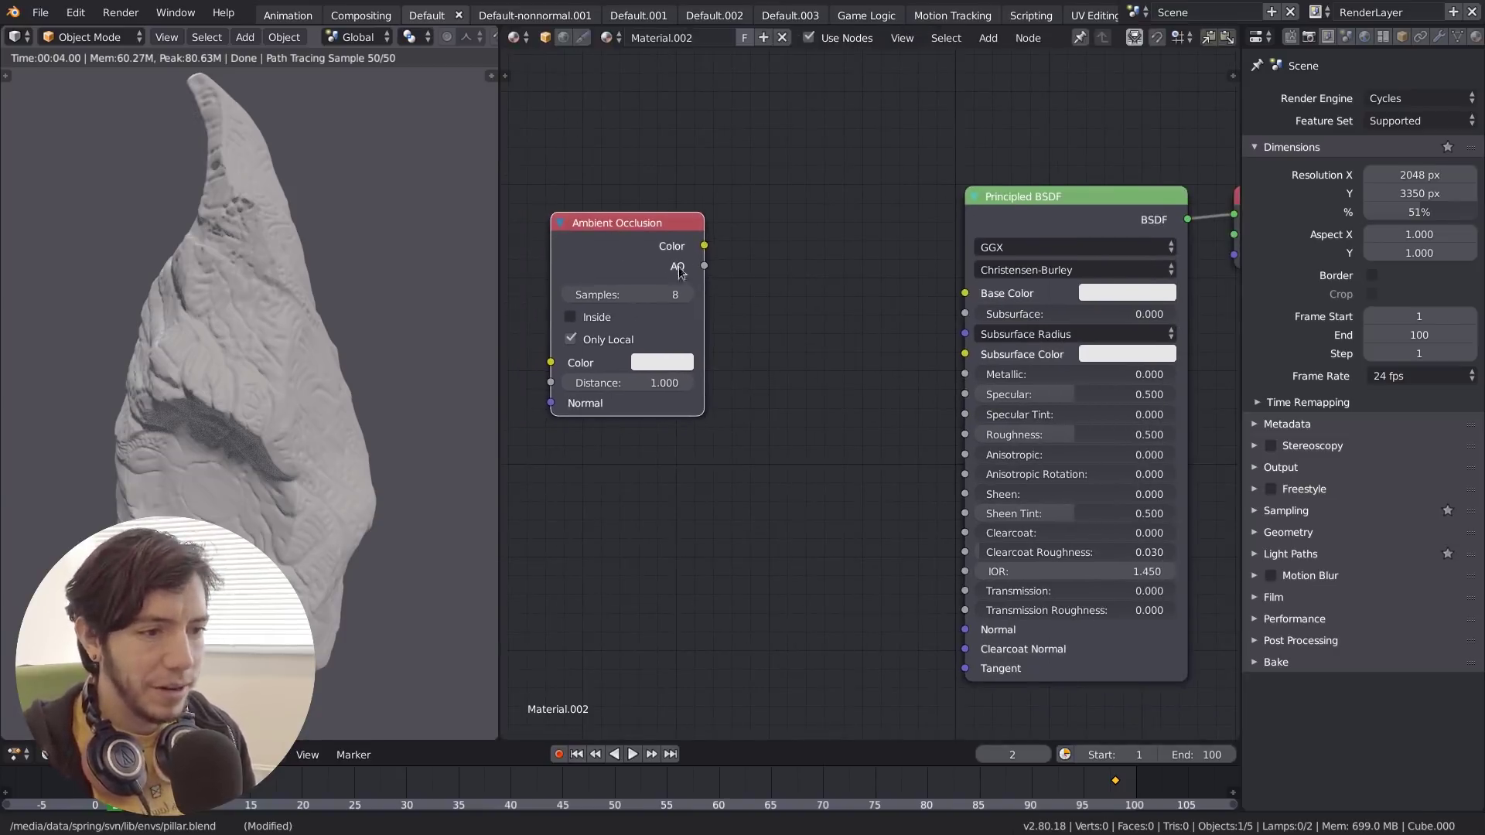
middle_click_drag(665, 259, 786, 274)
mouse_move(748, 261)
left_mouse_down()
mouse_move(619, 244)
mouse_move(1084, 307)
left_mouse_up()
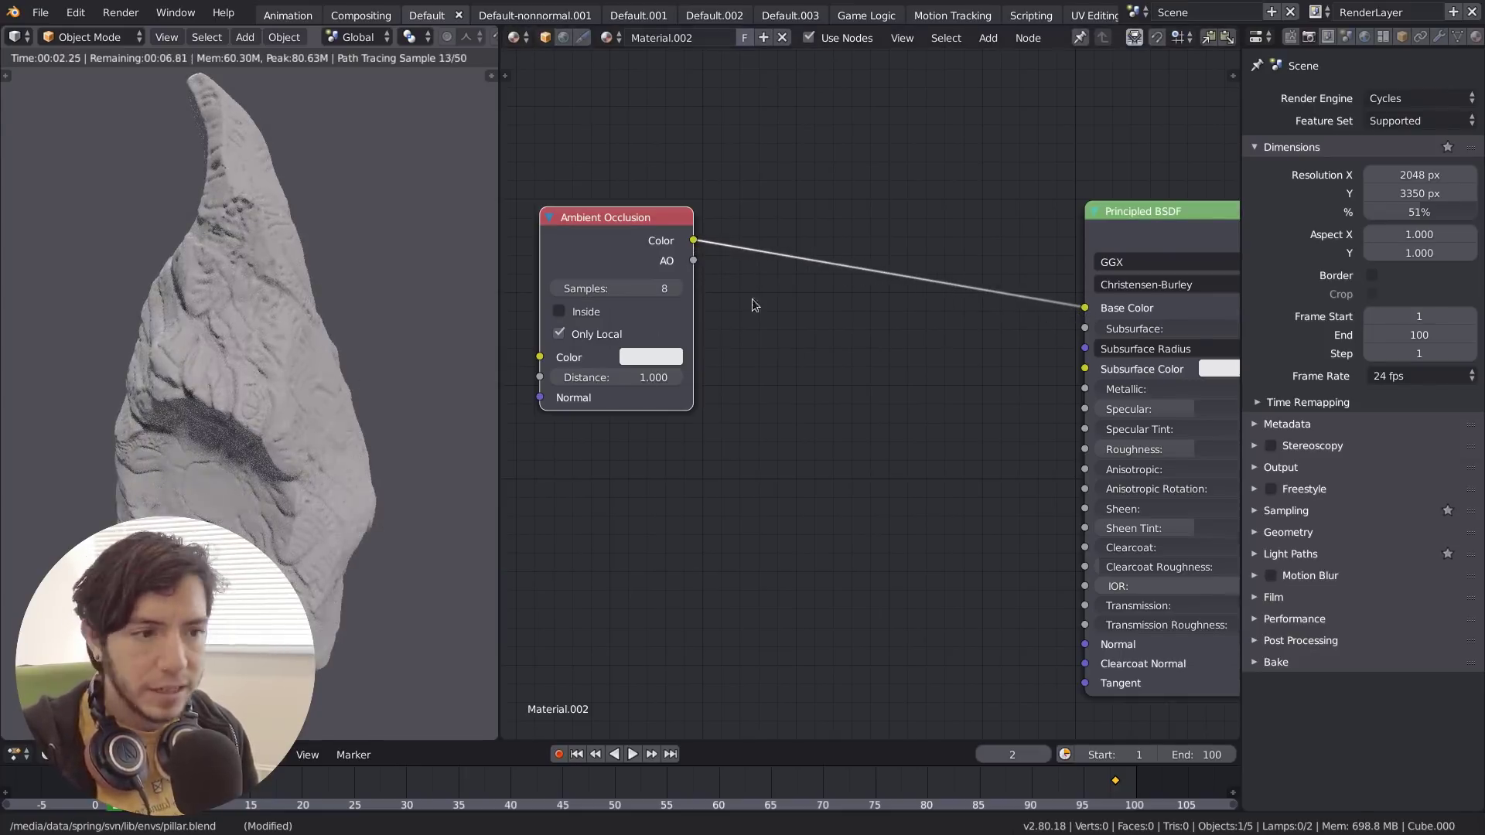
Insert a ColorRamp between Ambient Occlusion and Base Color, with the black stop at about 0.683 and the white stop at about 0.729.
key("shift+a")
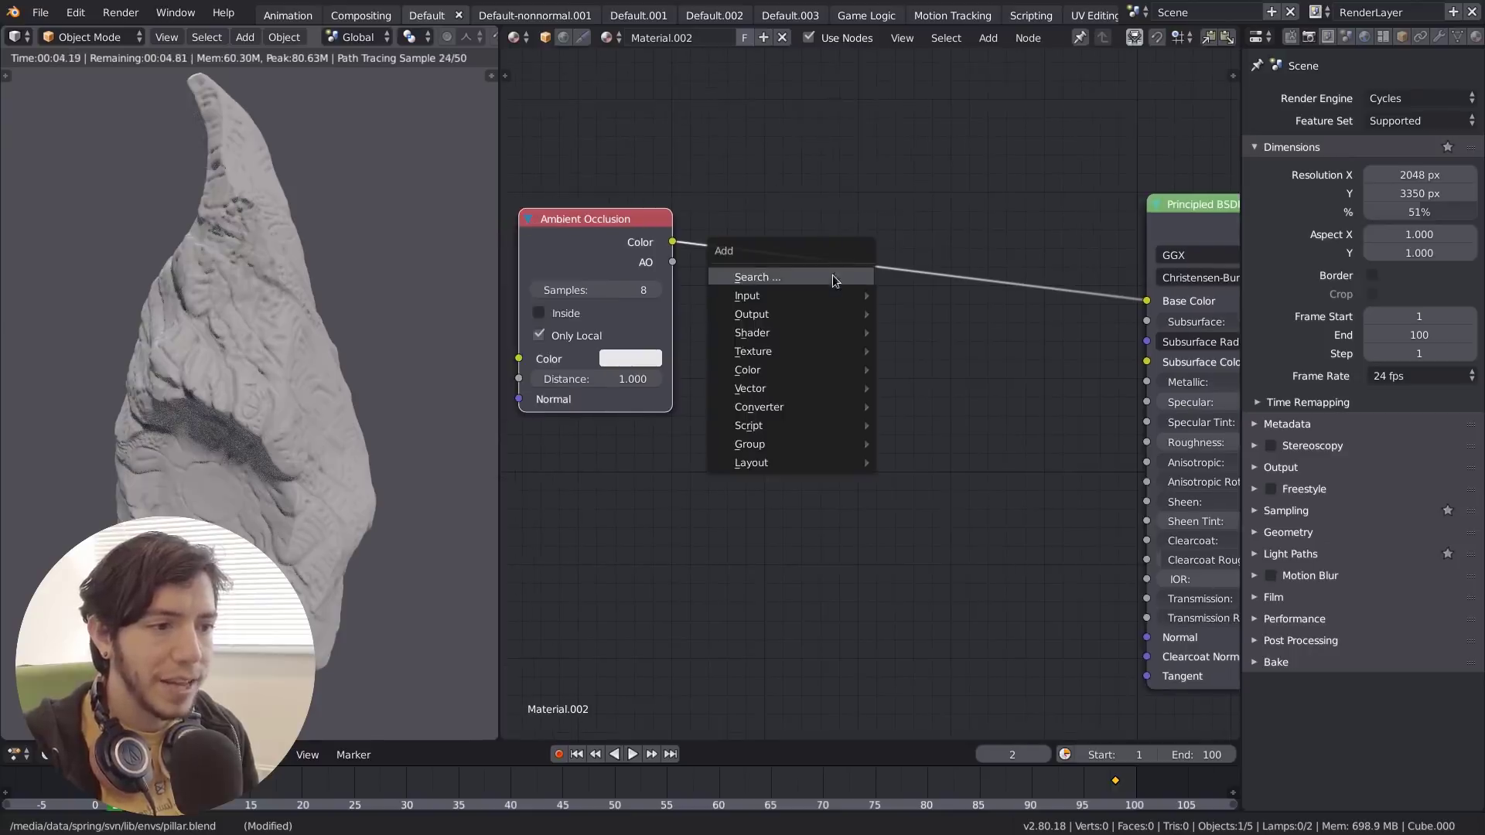
mouse_move(773, 408)
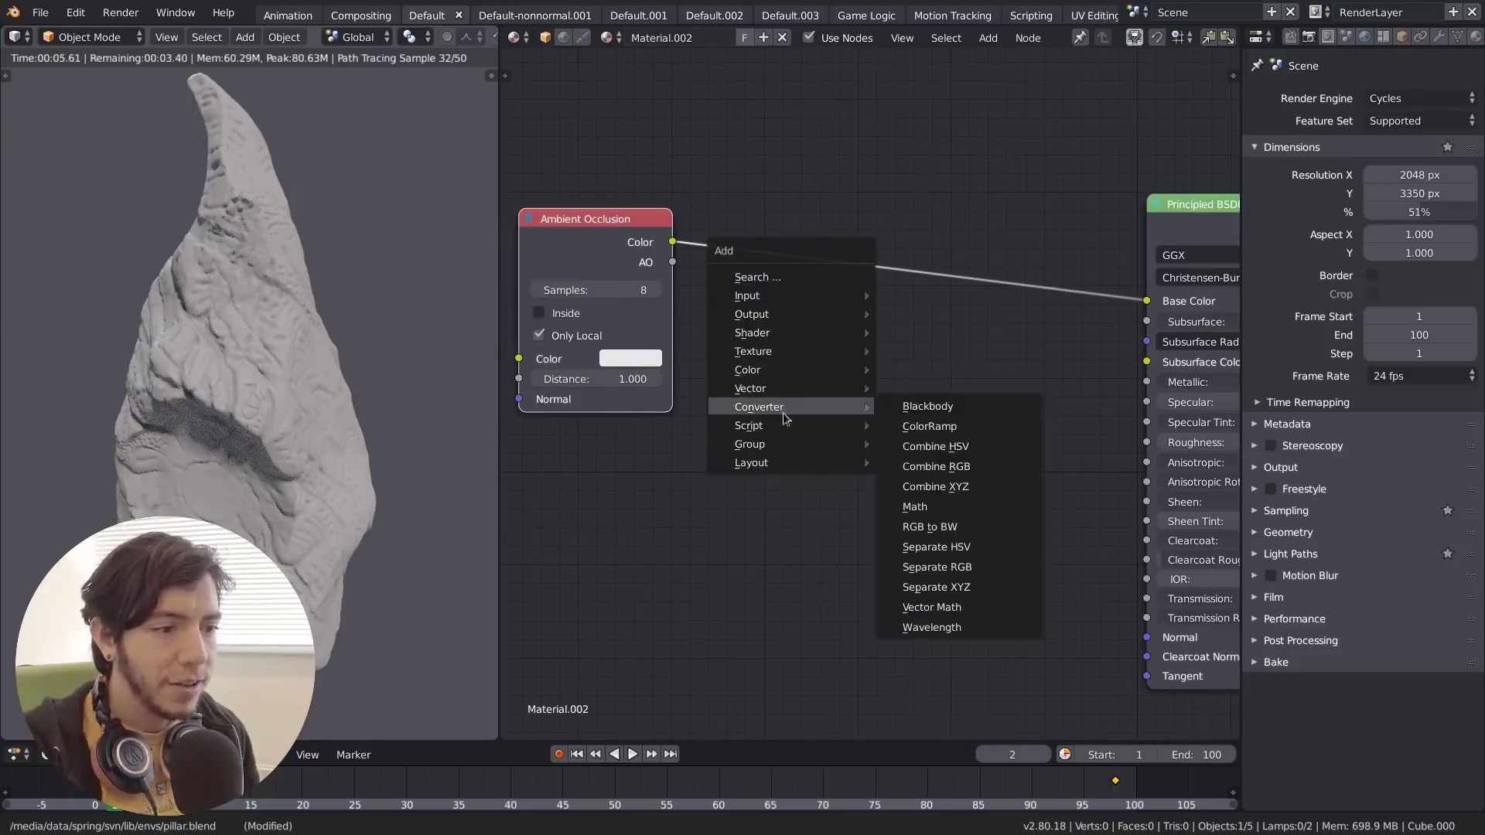
left_click(940, 426)
left_click(785, 191)
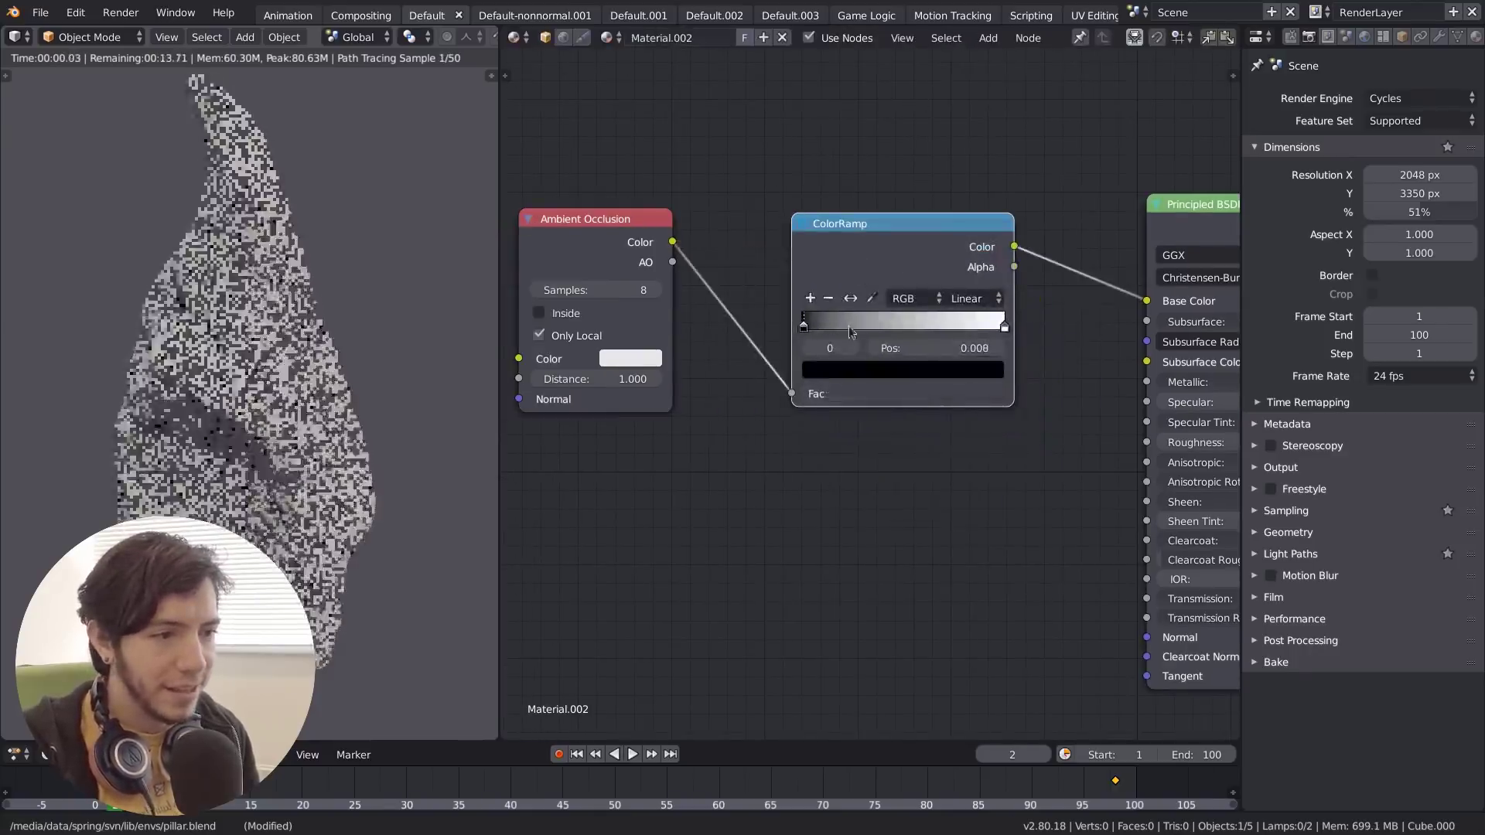
left_click_drag(820, 324, 941, 327)
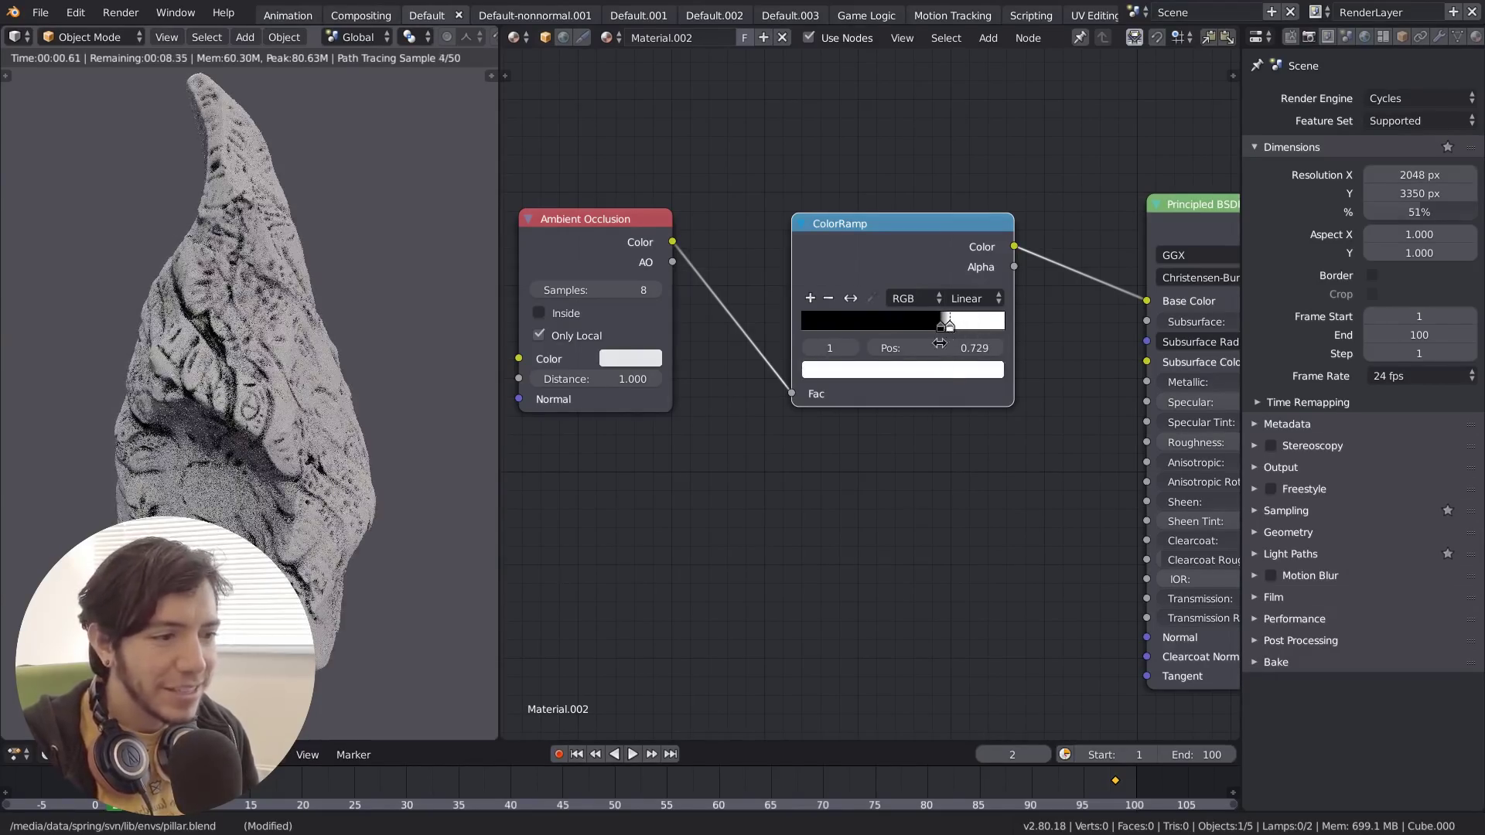
Change the ColorRamp's black stop to a saturated dark red.
left_click(939, 327)
left_click(920, 373)
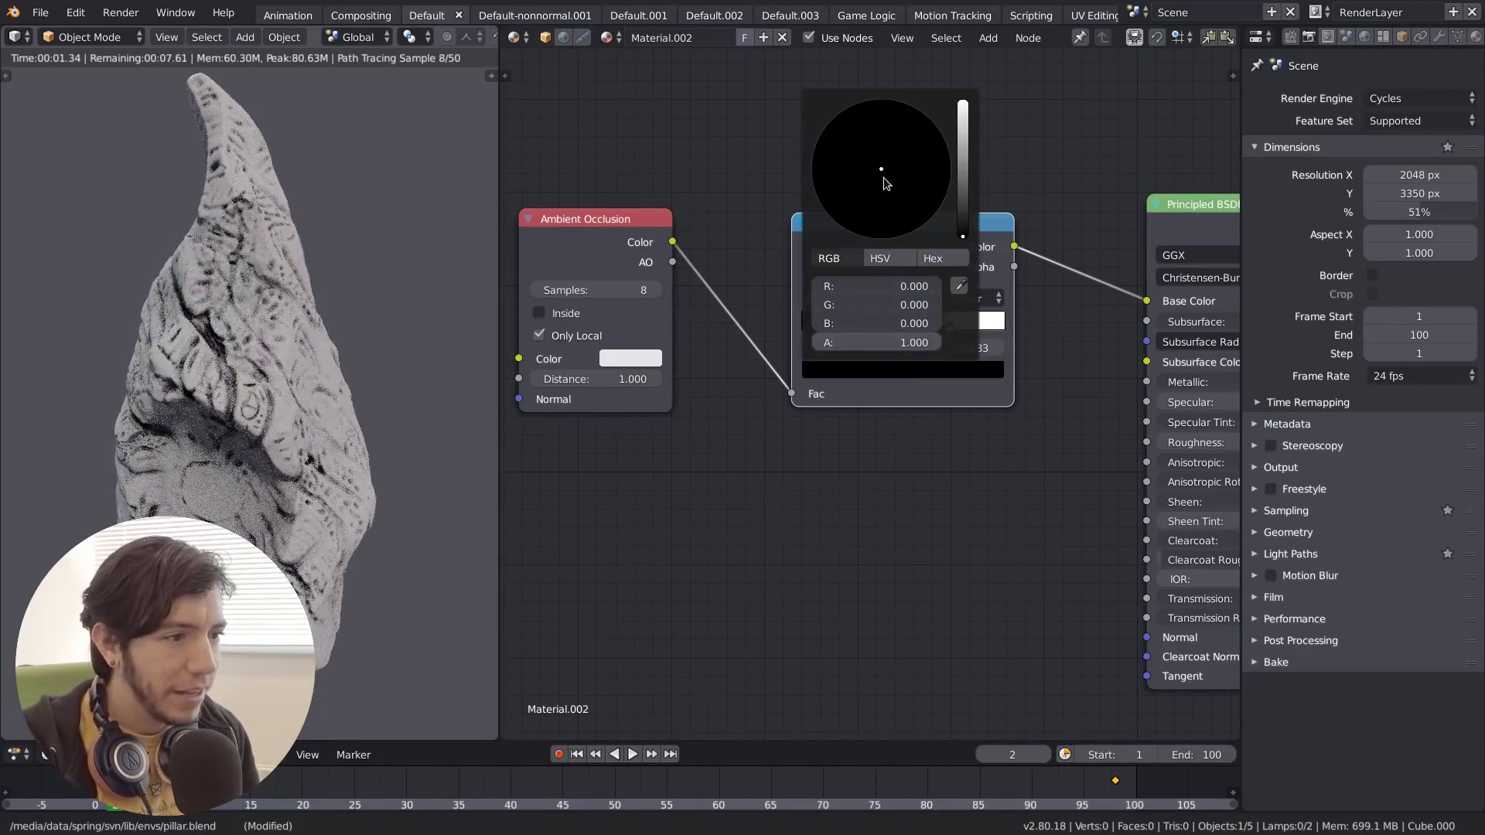
scroll(902, 188, "up", 12)
left_click_drag(900, 190, 877, 237)
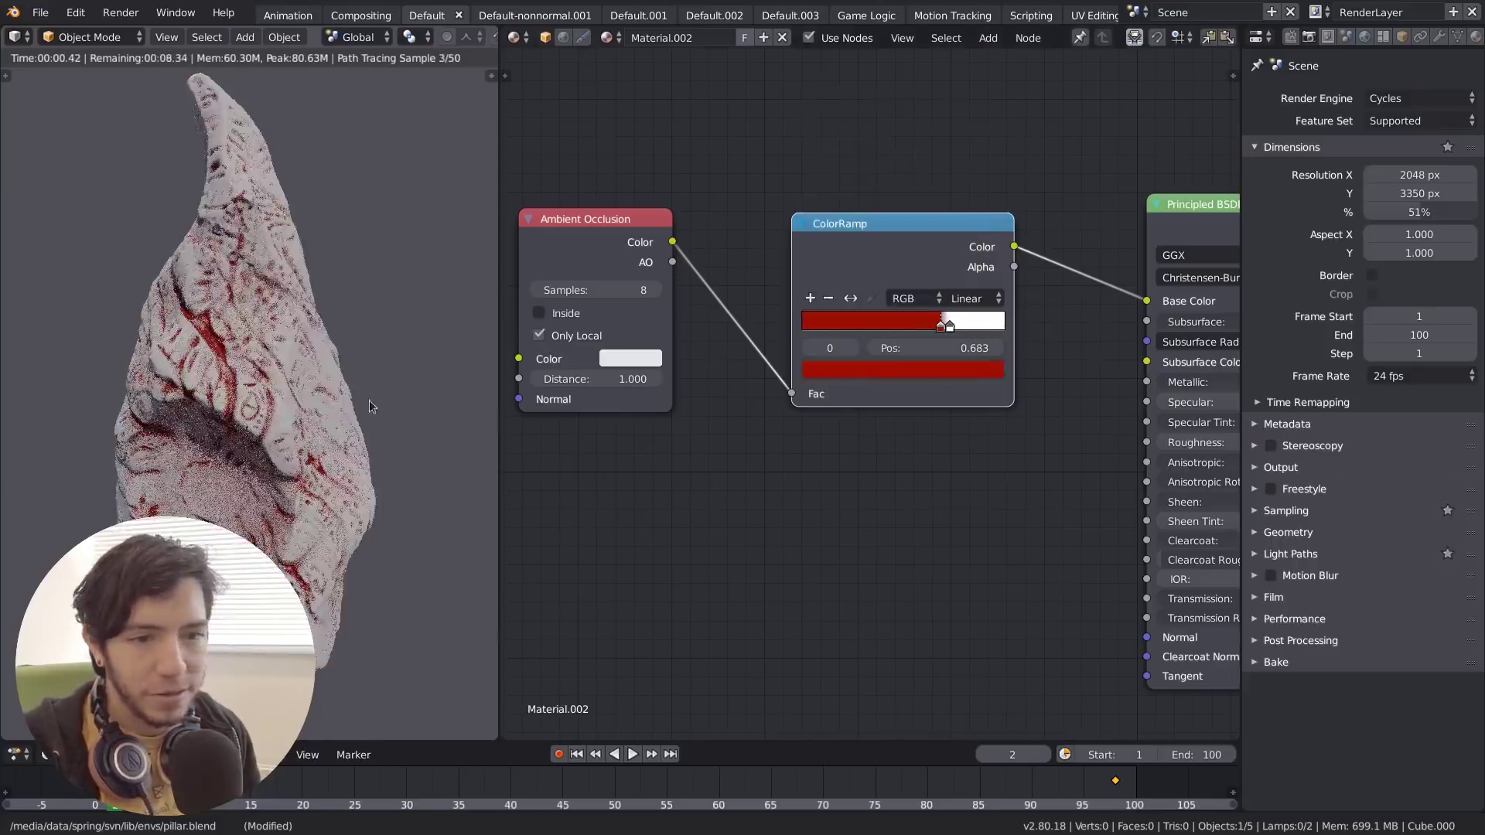
Set the ColorRamp's first stop to a mossy olive green and darken it slightly.
left_click(920, 369)
left_click_drag(861, 174, 832, 170)
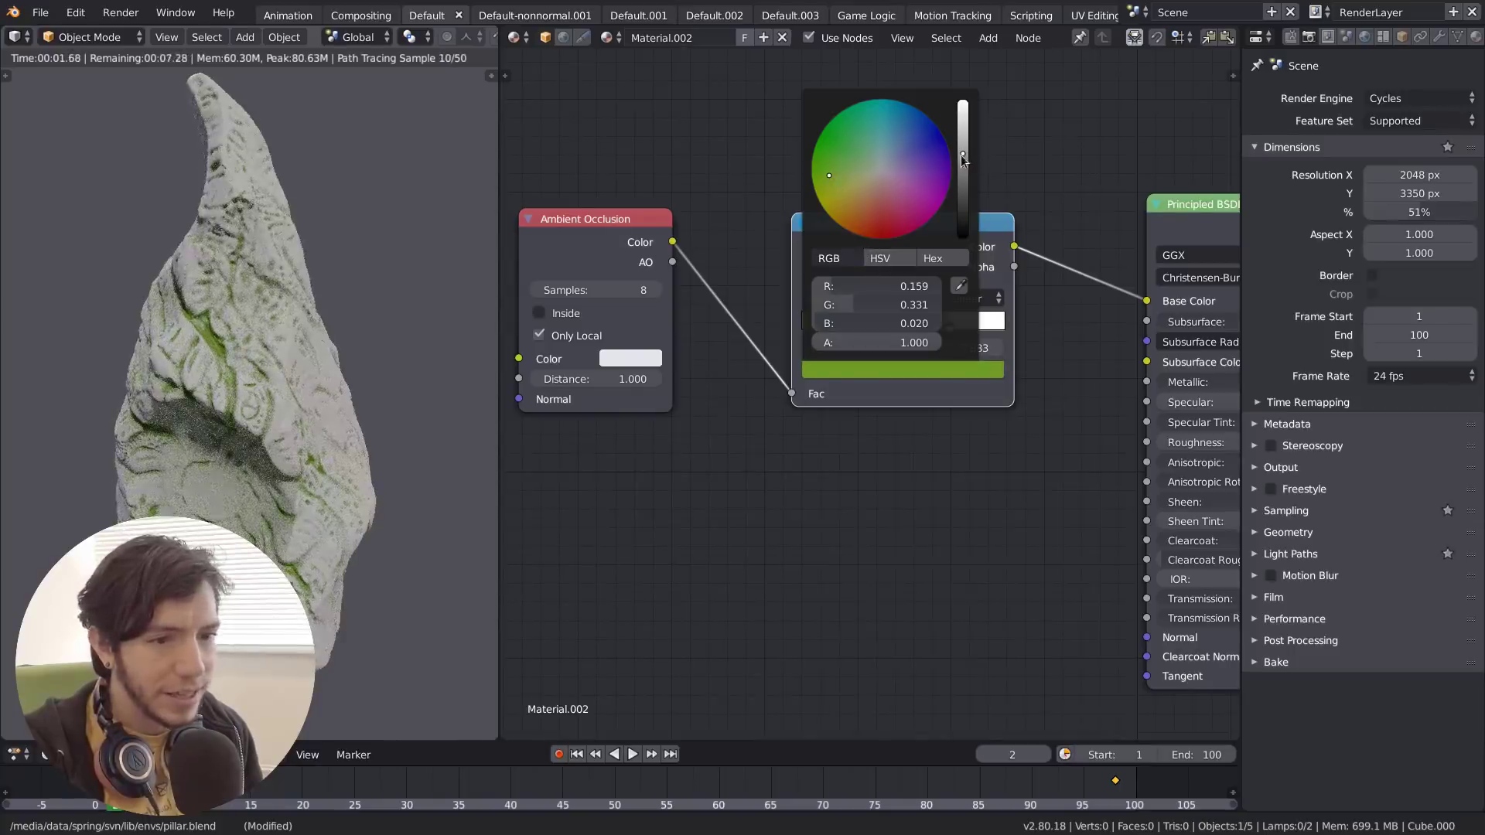
left_click_drag(961, 156, 961, 161)
Set the Ambient Occlusion node's Distance to 0.270 and turn off Only Local.
left_click_drag(594, 275, 581, 278)
scroll(717, 346, "up", 1)
middle_click_drag(603, 359, 820, 349)
scroll(716, 349, "up", 2)
scroll(813, 357, "up", 2)
mouse_move(782, 355)
left_mouse_down()
mouse_move(764, 355)
mouse_move(801, 355)
mouse_move(768, 356)
mouse_move(784, 356)
left_mouse_up()
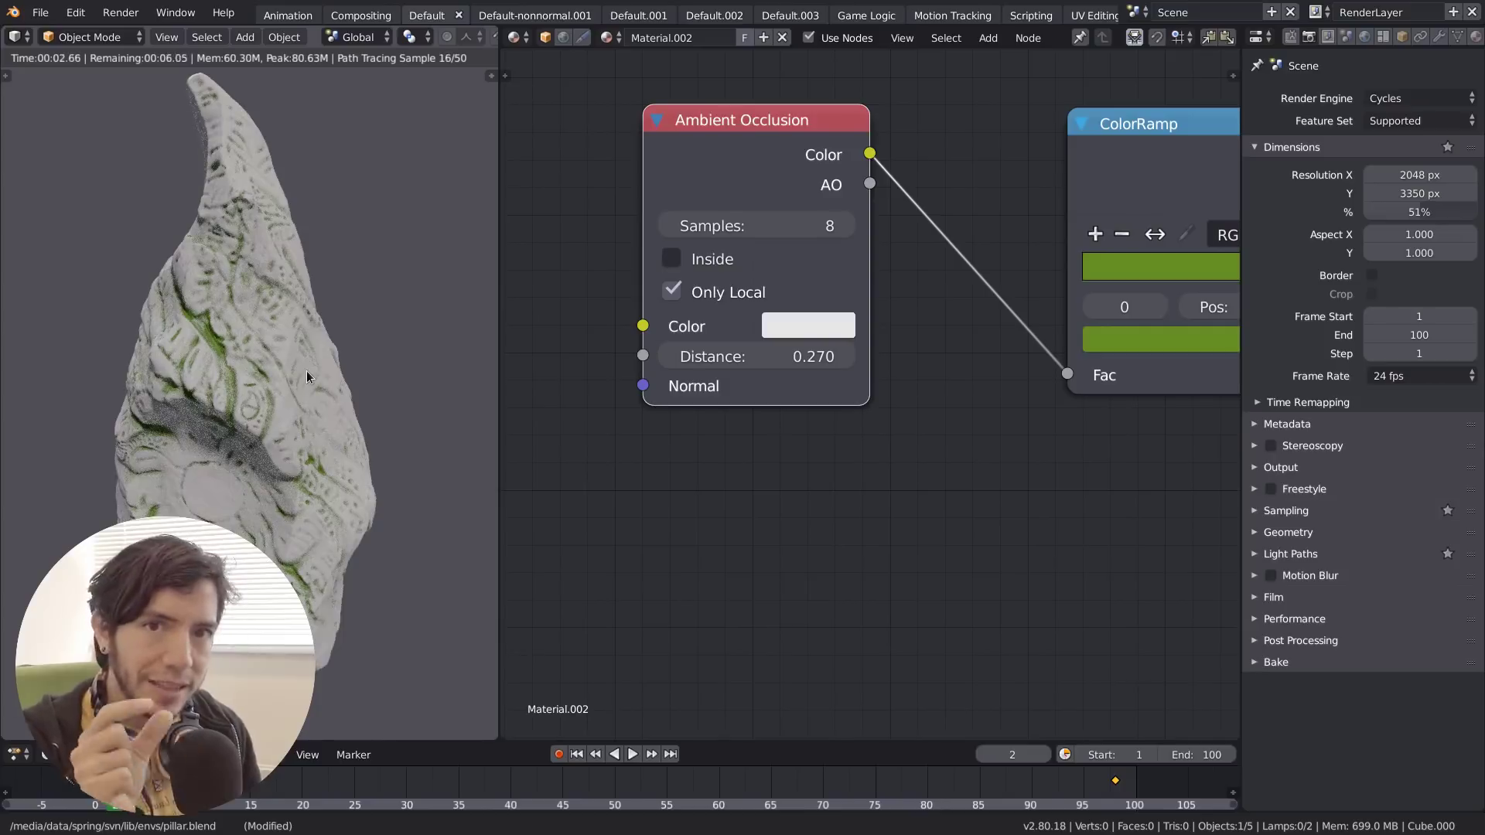
left_click(741, 293)
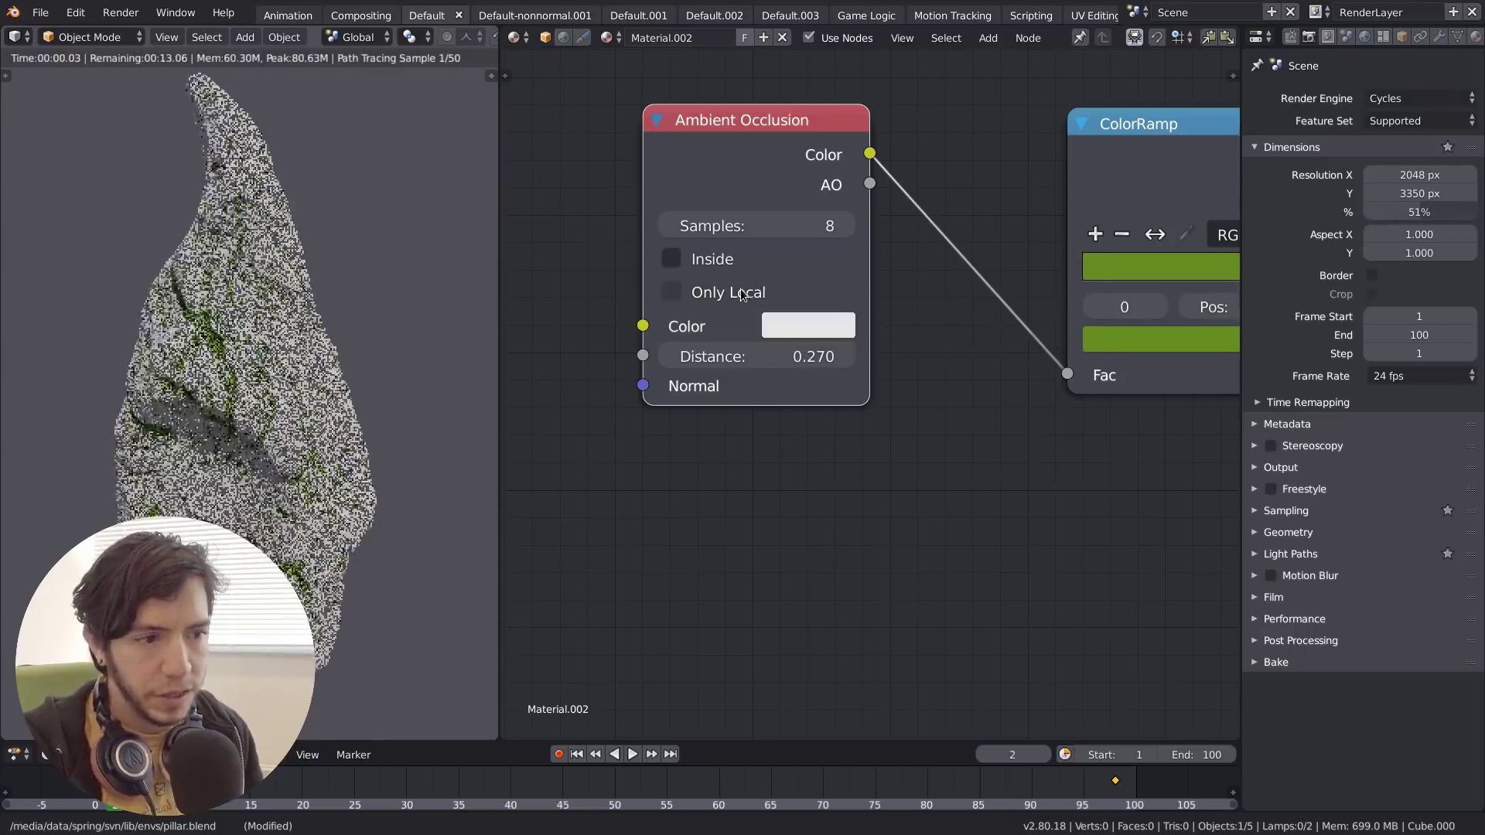
Add a mesh plane that cuts through the pillar and scale it up into a large ground surface.
scroll(297, 382, "down", 3)
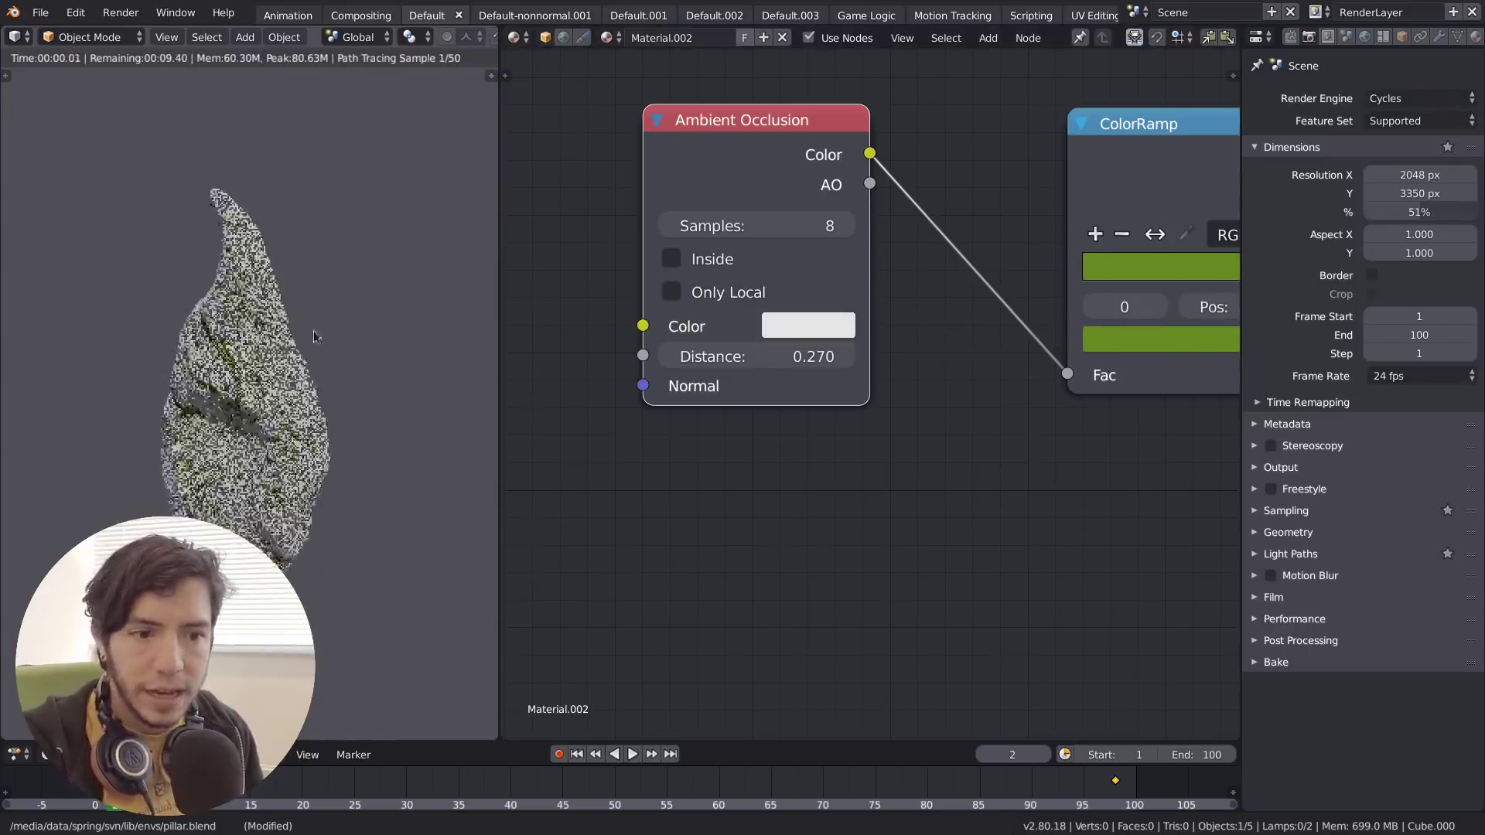
key("shift+a")
key("Escape")
key("shift+a")
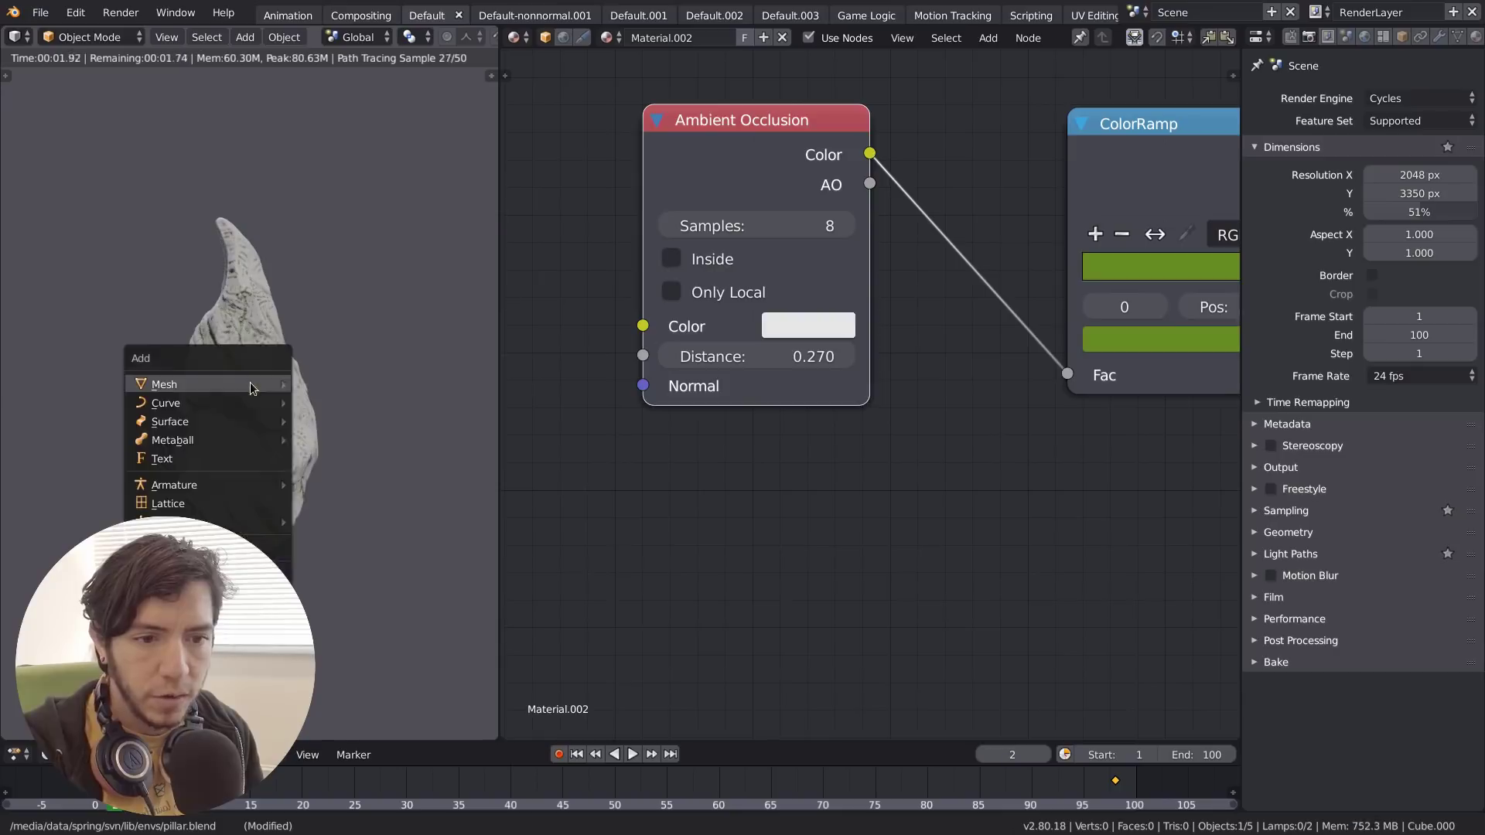
mouse_move(255, 398)
left_click(320, 401)
key("s")
left_click(362, 382)
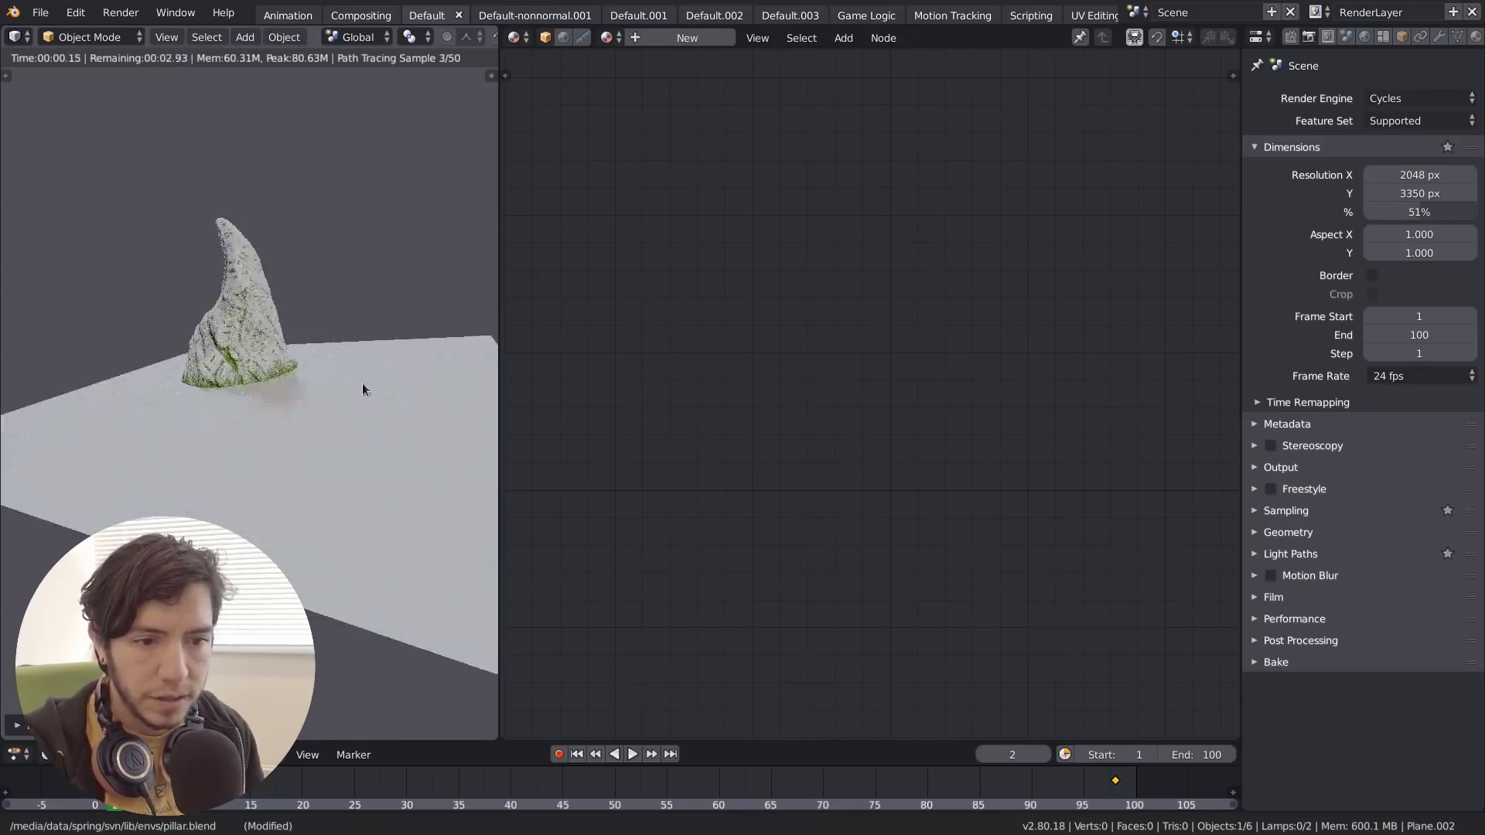
Inspect the occlusion color where the pillar's base meets the ground plane, and select the pillar again.
middle_click_drag(362, 383, 299, 381)
key("ctrl+b")
left_click_drag(209, 318, 271, 387)
scroll(271, 387, "up", 7)
scroll(272, 379, "down", 3)
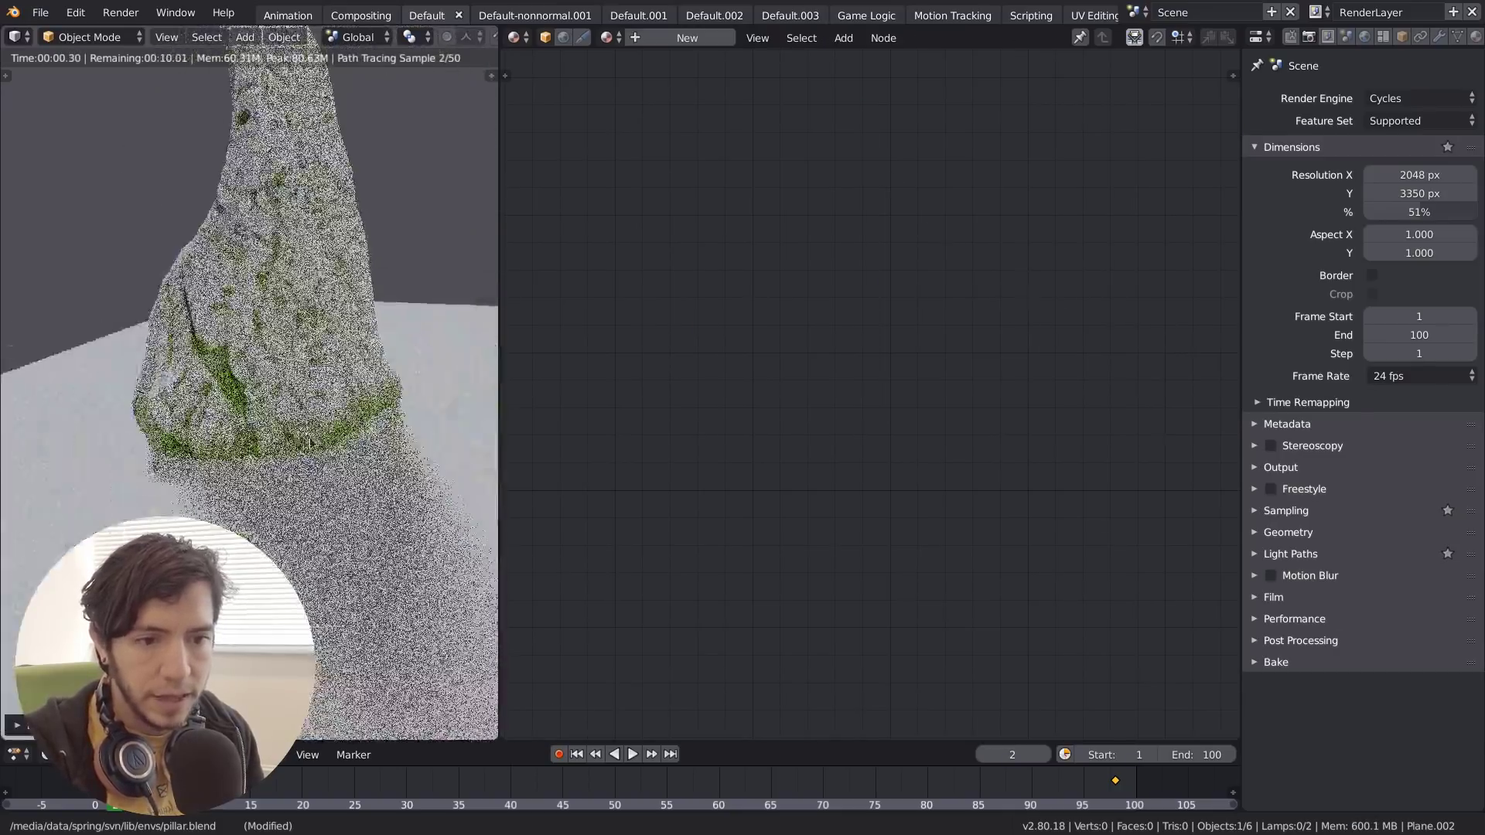
left_click(273, 369)
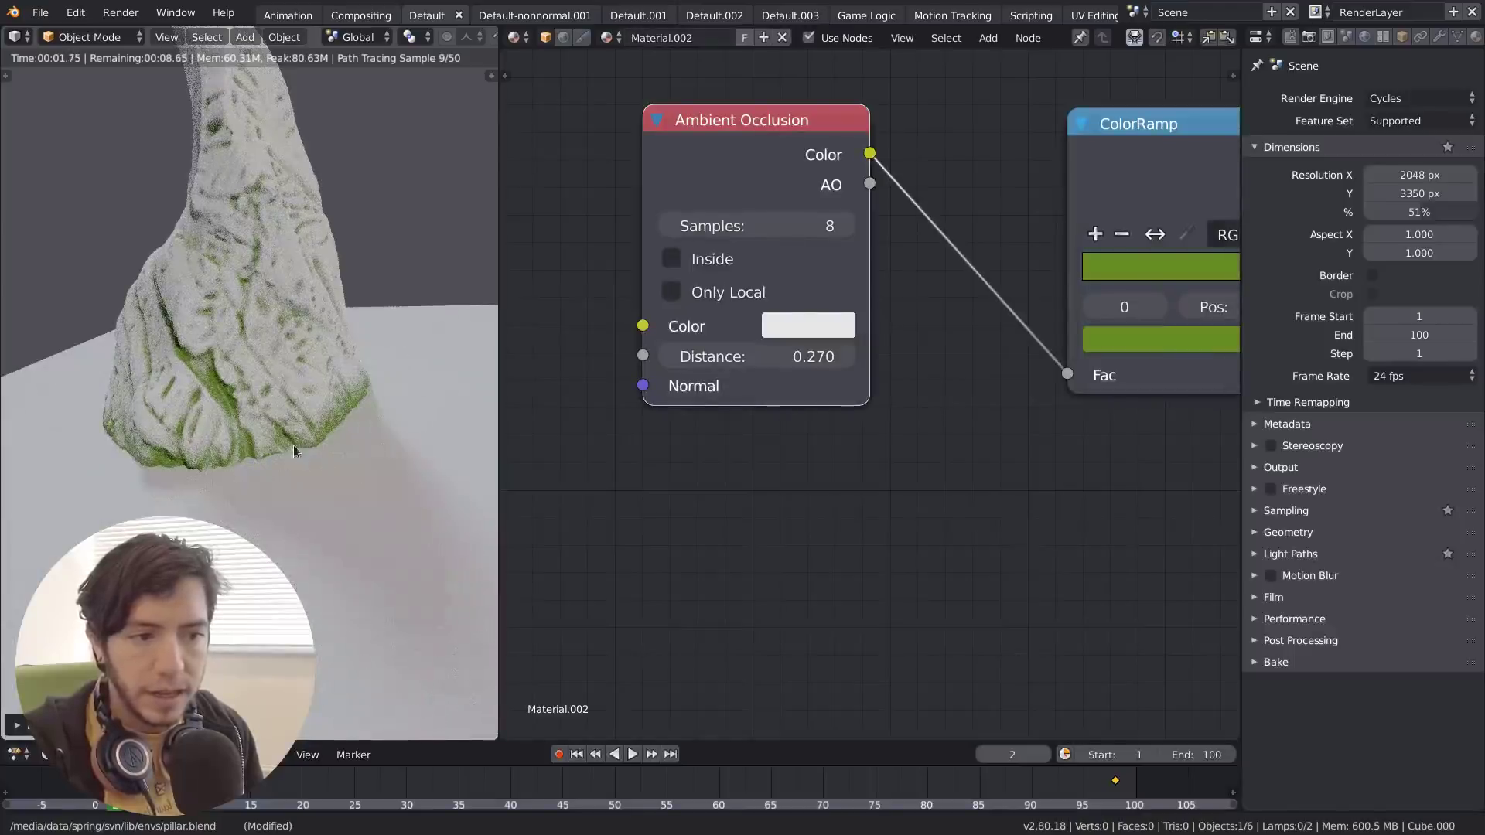
scroll(322, 448, "down", 2)
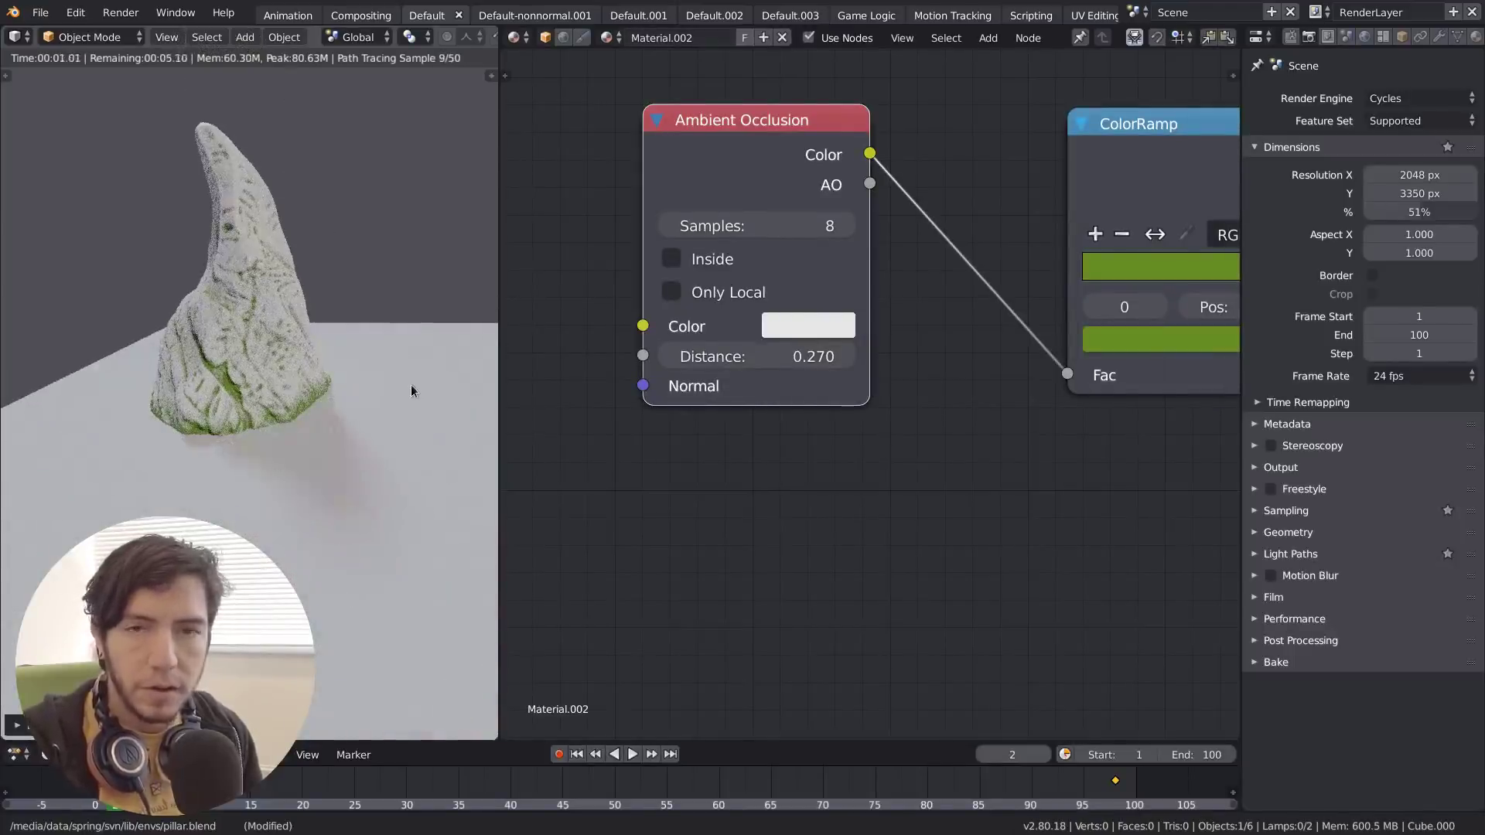
Turn on Only Local on the Ambient Occlusion node so the ground plane no longer affects the pillar.
scroll(319, 383, "up", 3)
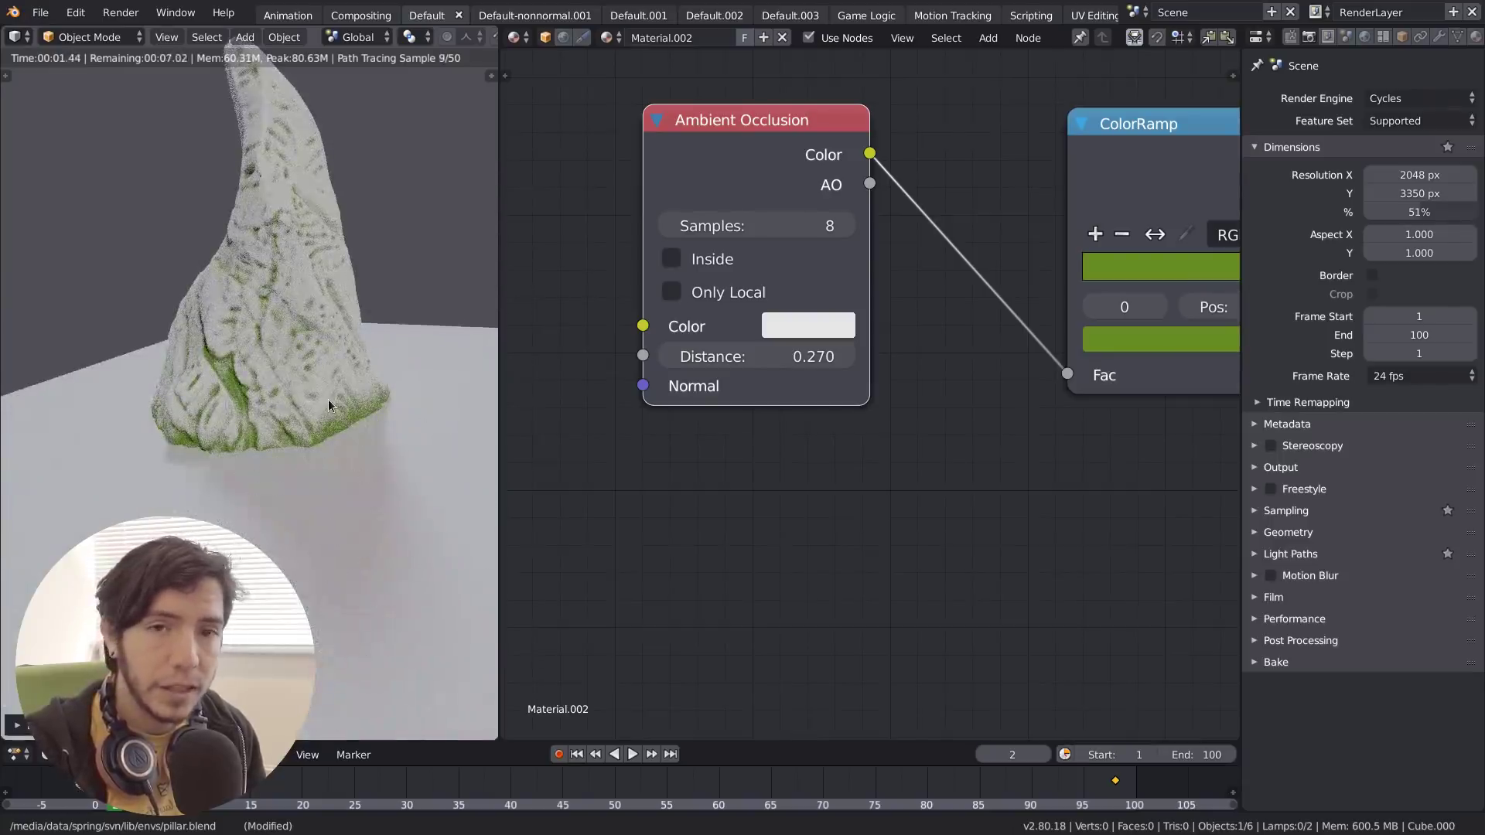
left_click(711, 295)
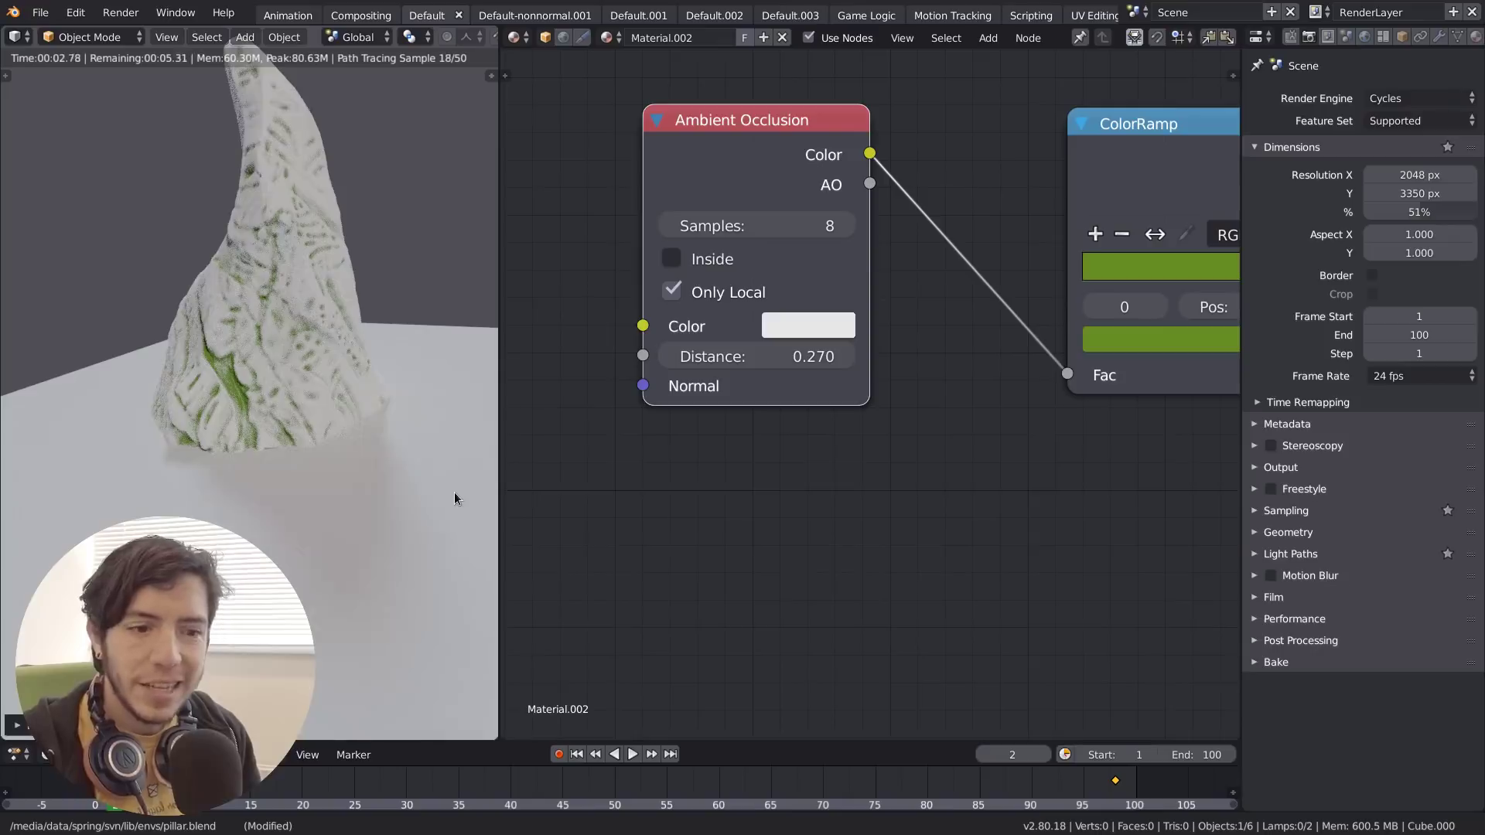
Select the ground plane and delete it from the scene.
middle_click_drag(328, 412, 336, 429)
scroll(335, 428, "down", 4)
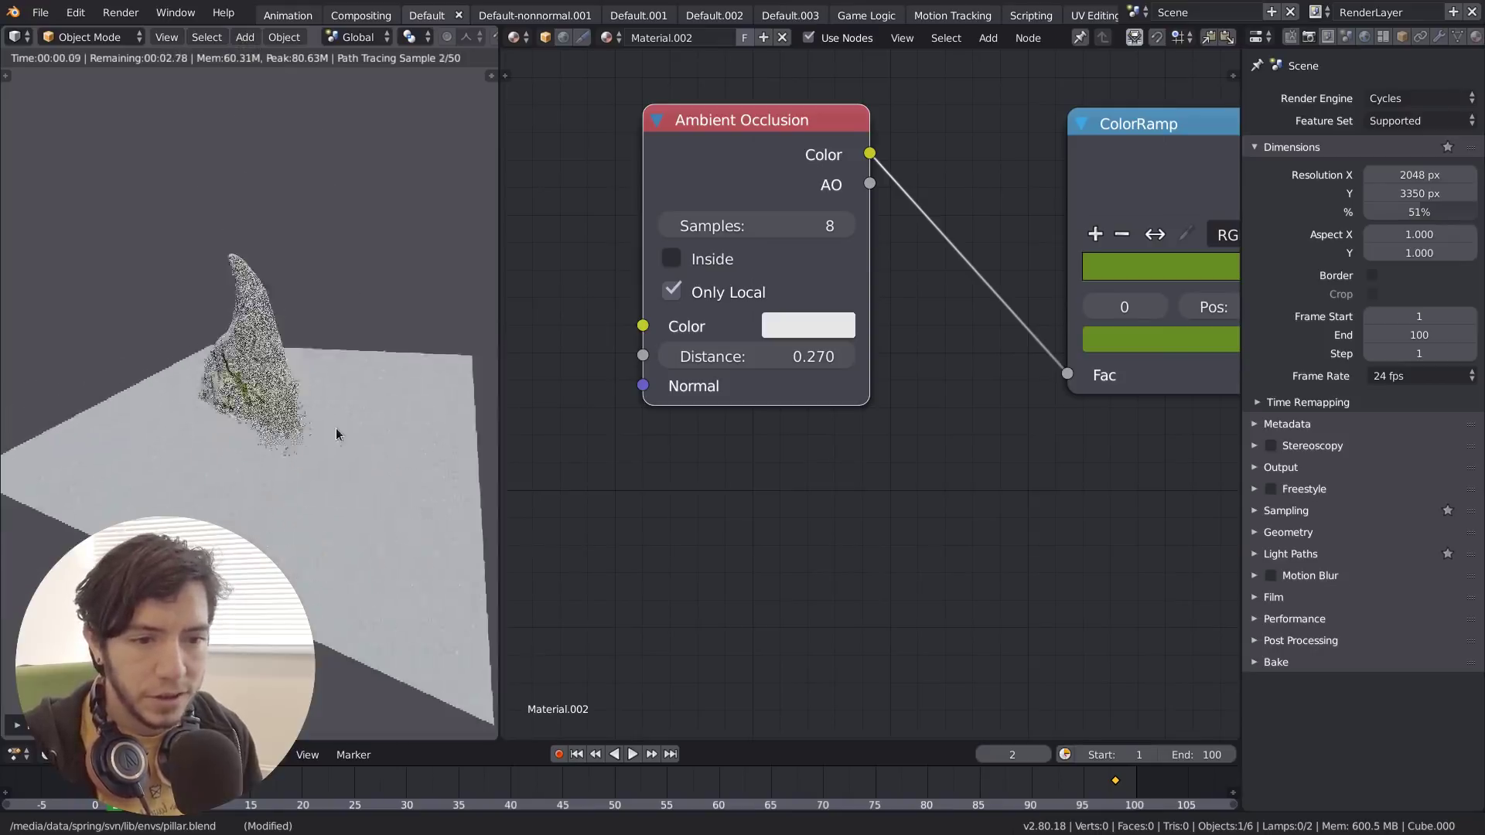
left_click(407, 373)
key("g")
key("Escape")
key("x")
left_click(388, 347)
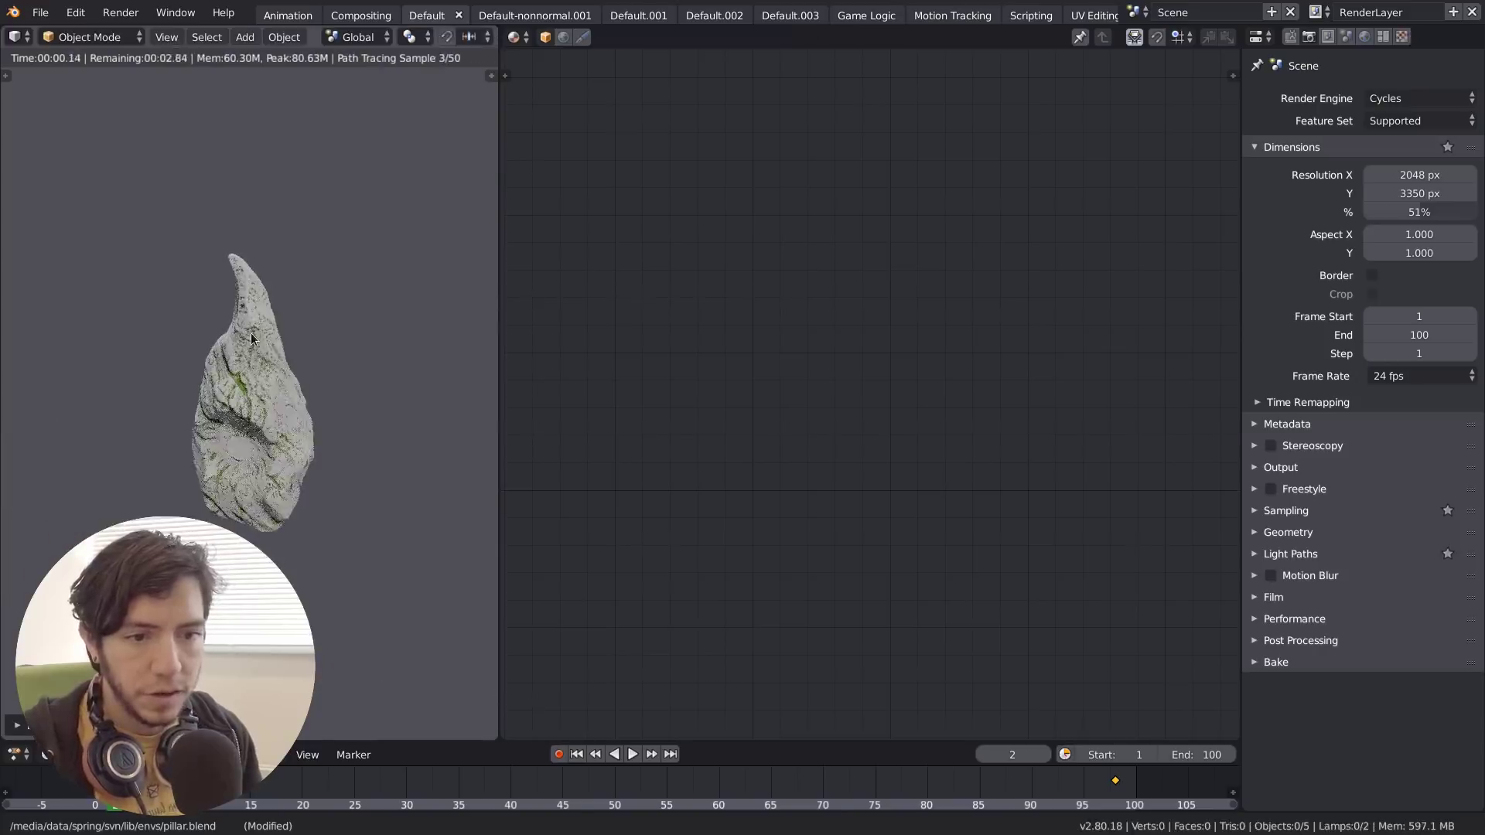
Select the pillar, turn off Only Local and turn on Inside on its Ambient Occlusion node, and inspect the colored edges.
left_click(251, 332)
left_click(720, 292)
left_click(711, 259)
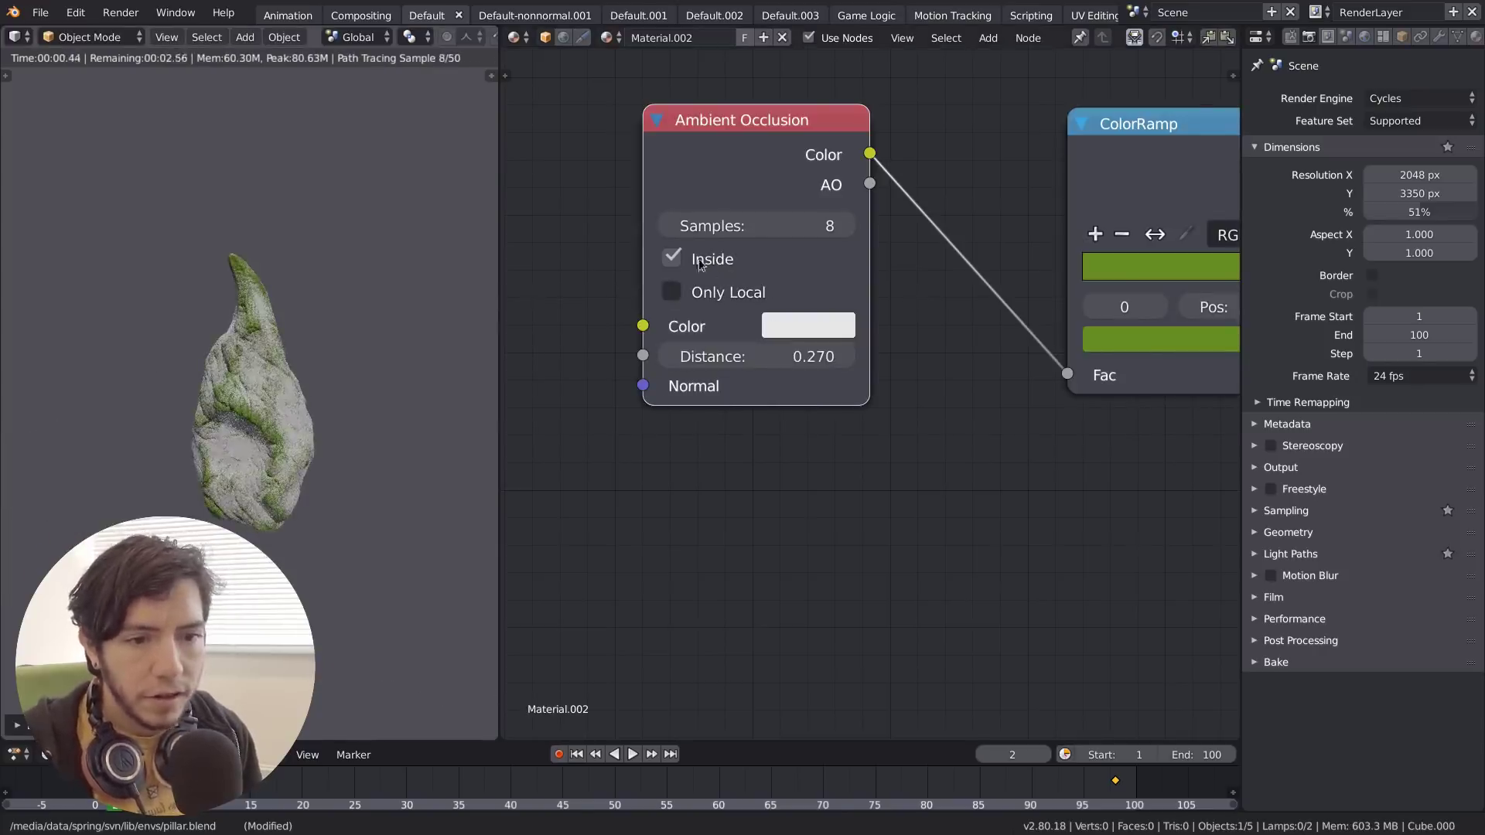
scroll(292, 451, "up", 3)
key("shift+b")
left_click_drag(210, 454, 271, 506)
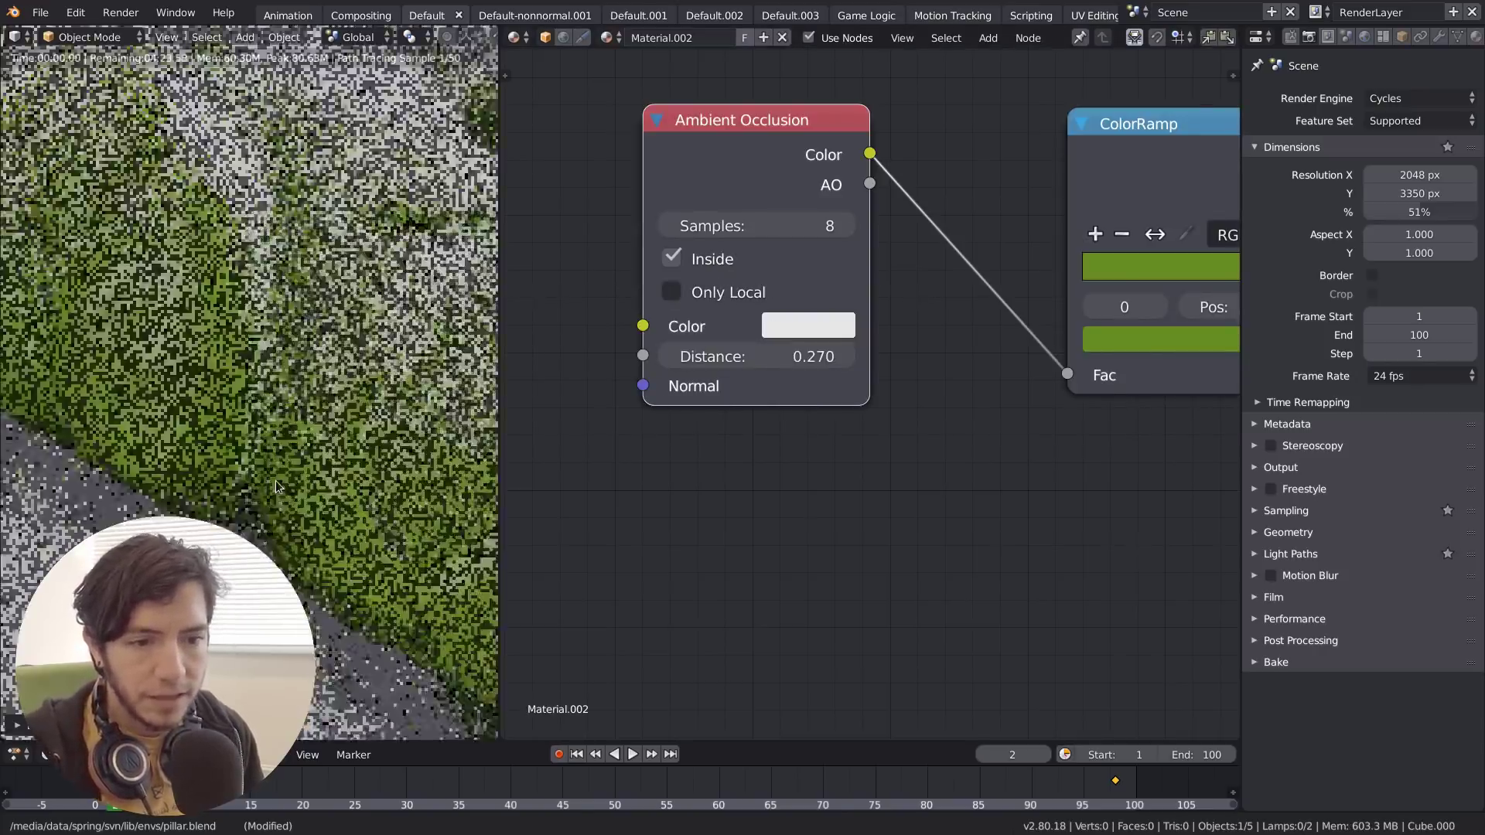
scroll(249, 404, "down", 10)
middle_click_drag(249, 403, 389, 443)
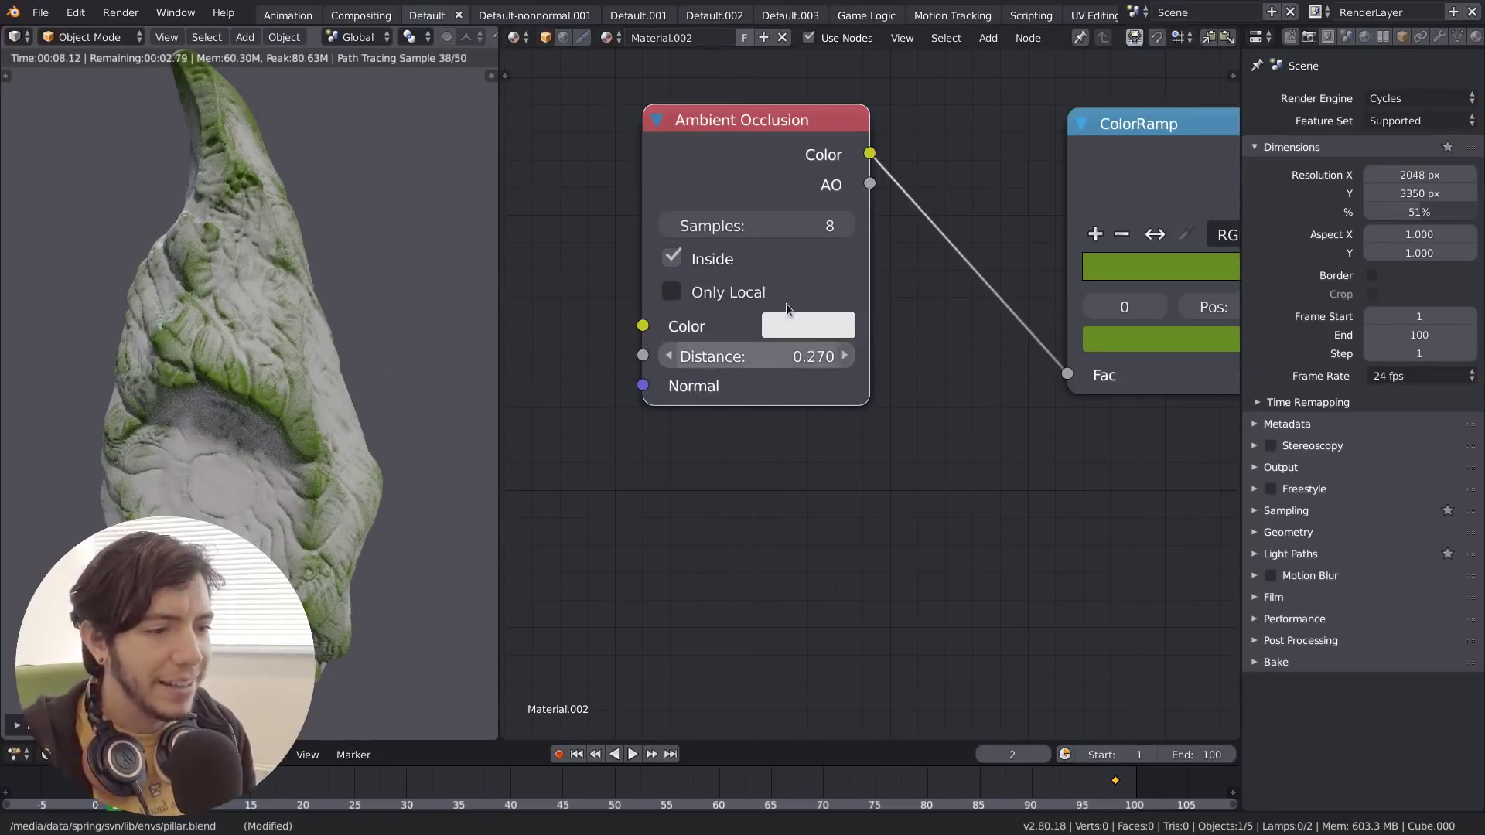
Lower the Ambient Occlusion node's Samples to 1 and raise the value gradually back to 8.
left_click_drag(767, 229, 696, 229)
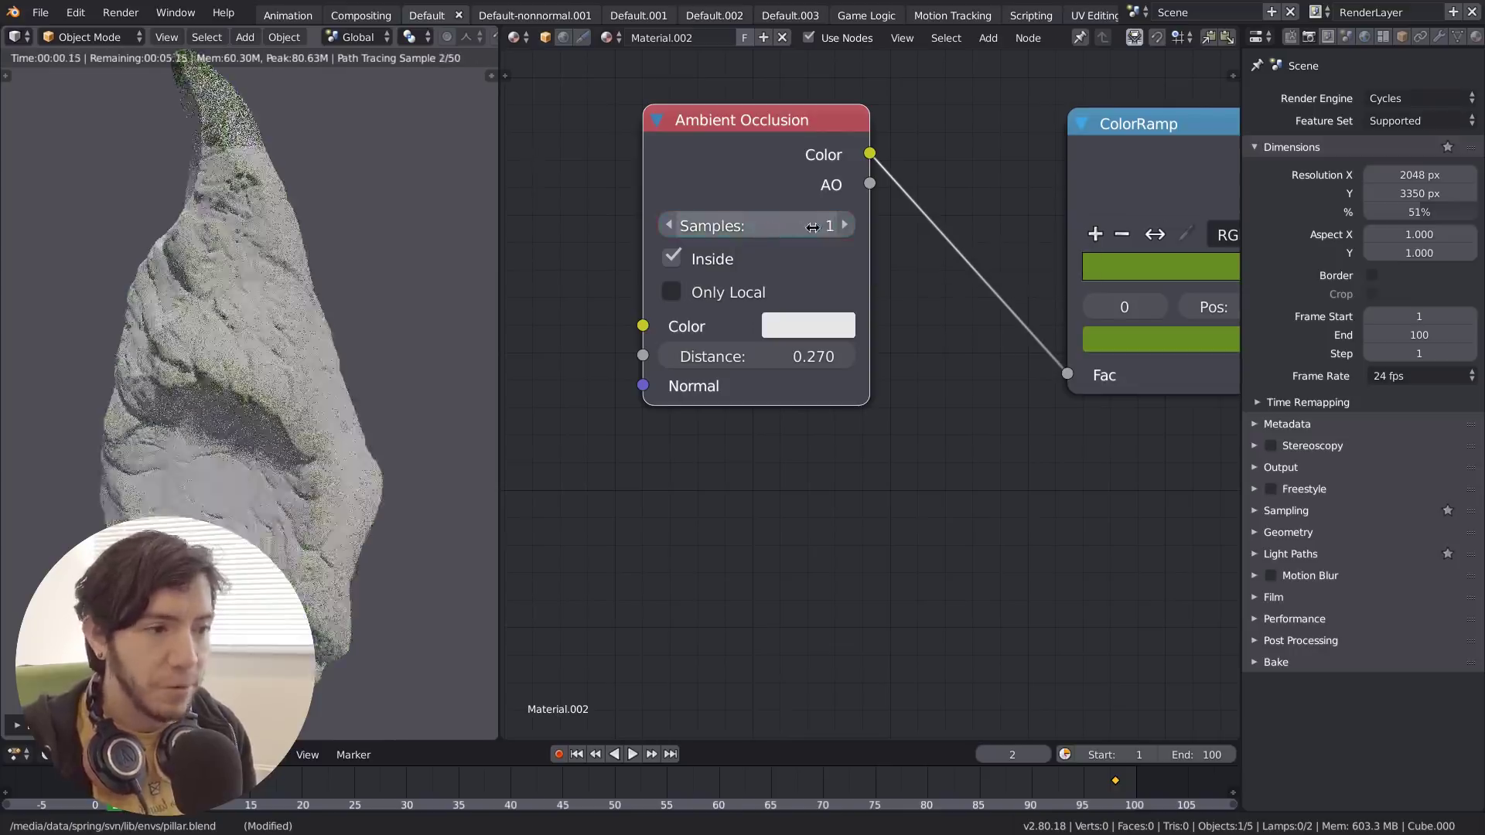
left_click(845, 225)
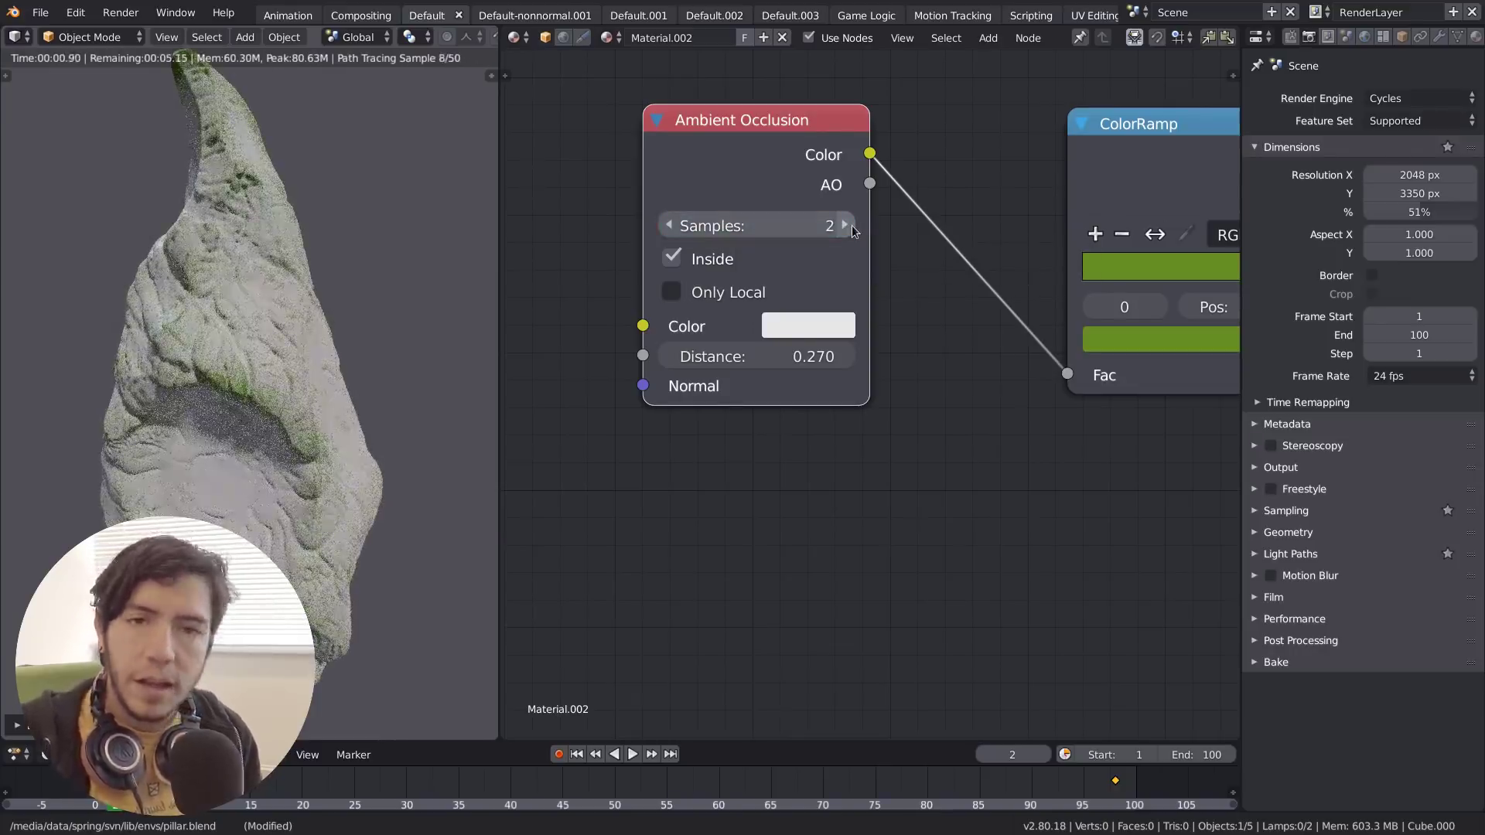
left_click(852, 225)
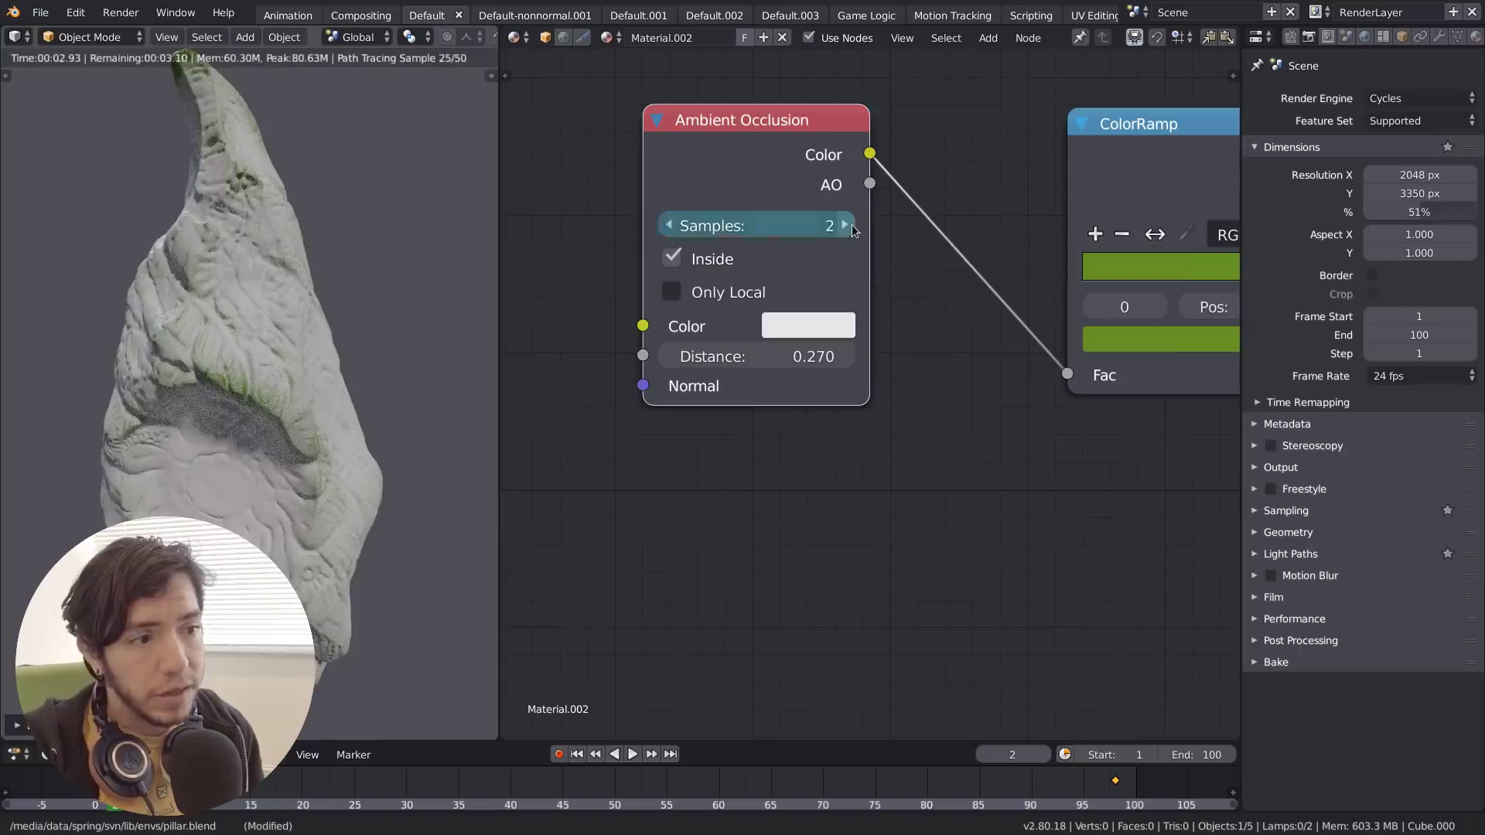
left_click(852, 225)
left_click(851, 225)
left_click(851, 225)
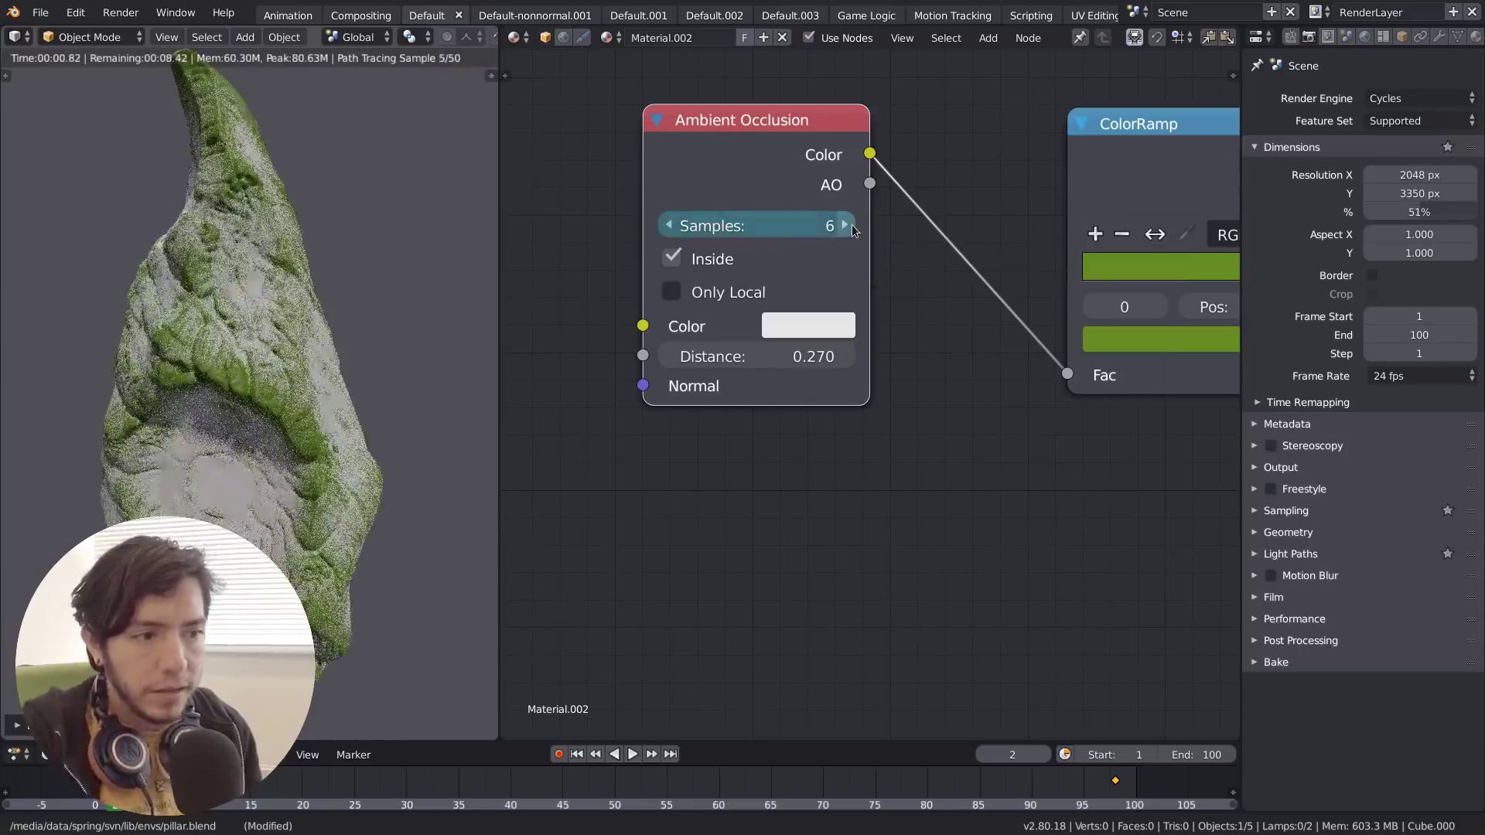
left_click(852, 225)
left_click(852, 225)
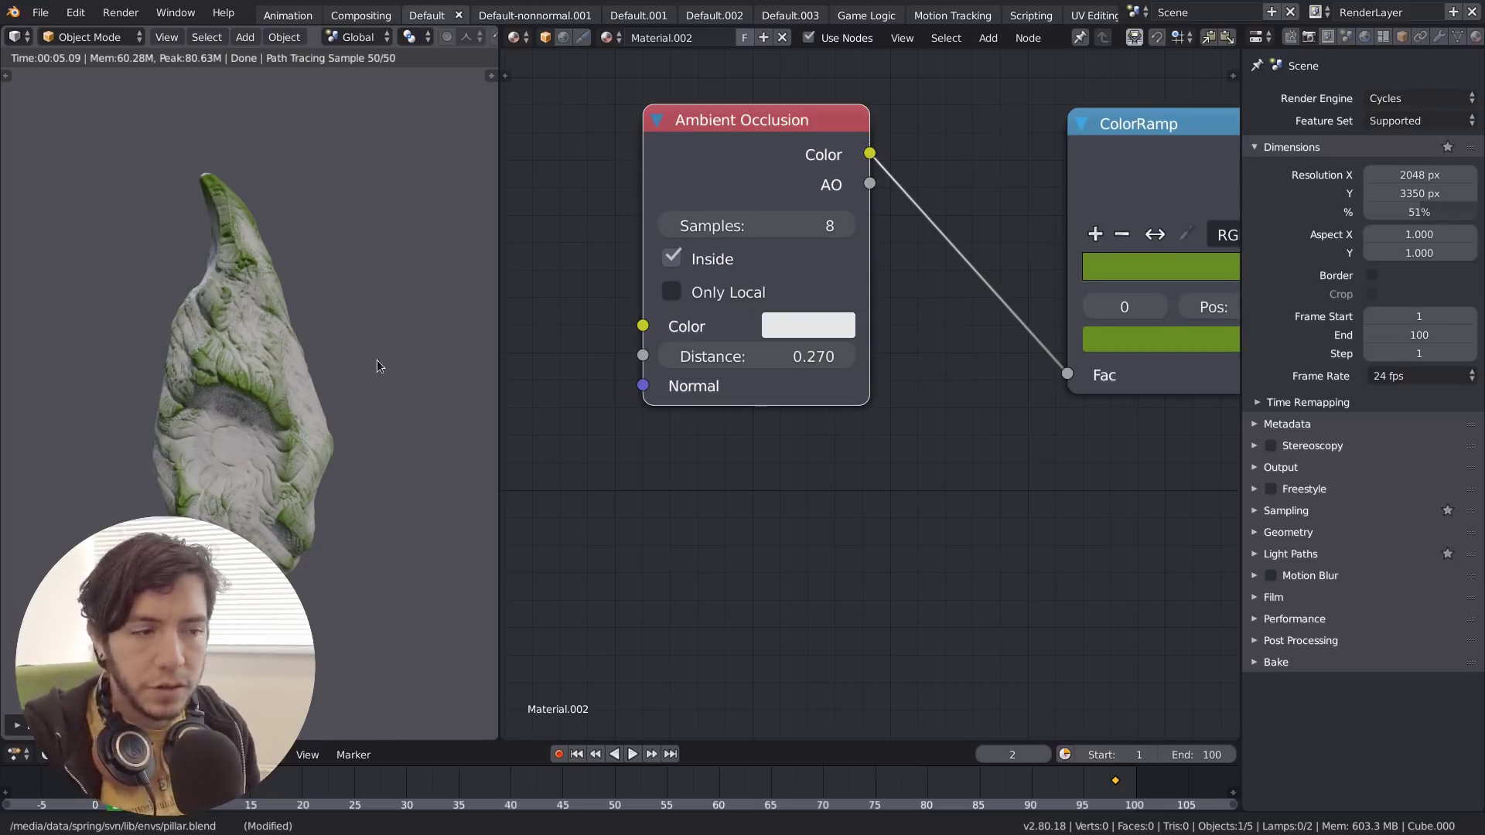
Move the ColorRamp node up and closer to the Ambient Occlusion node.
scroll(885, 402, "down", 6)
middle_click_drag(1060, 429, 720, 419)
left_click_drag(792, 249, 835, 222)
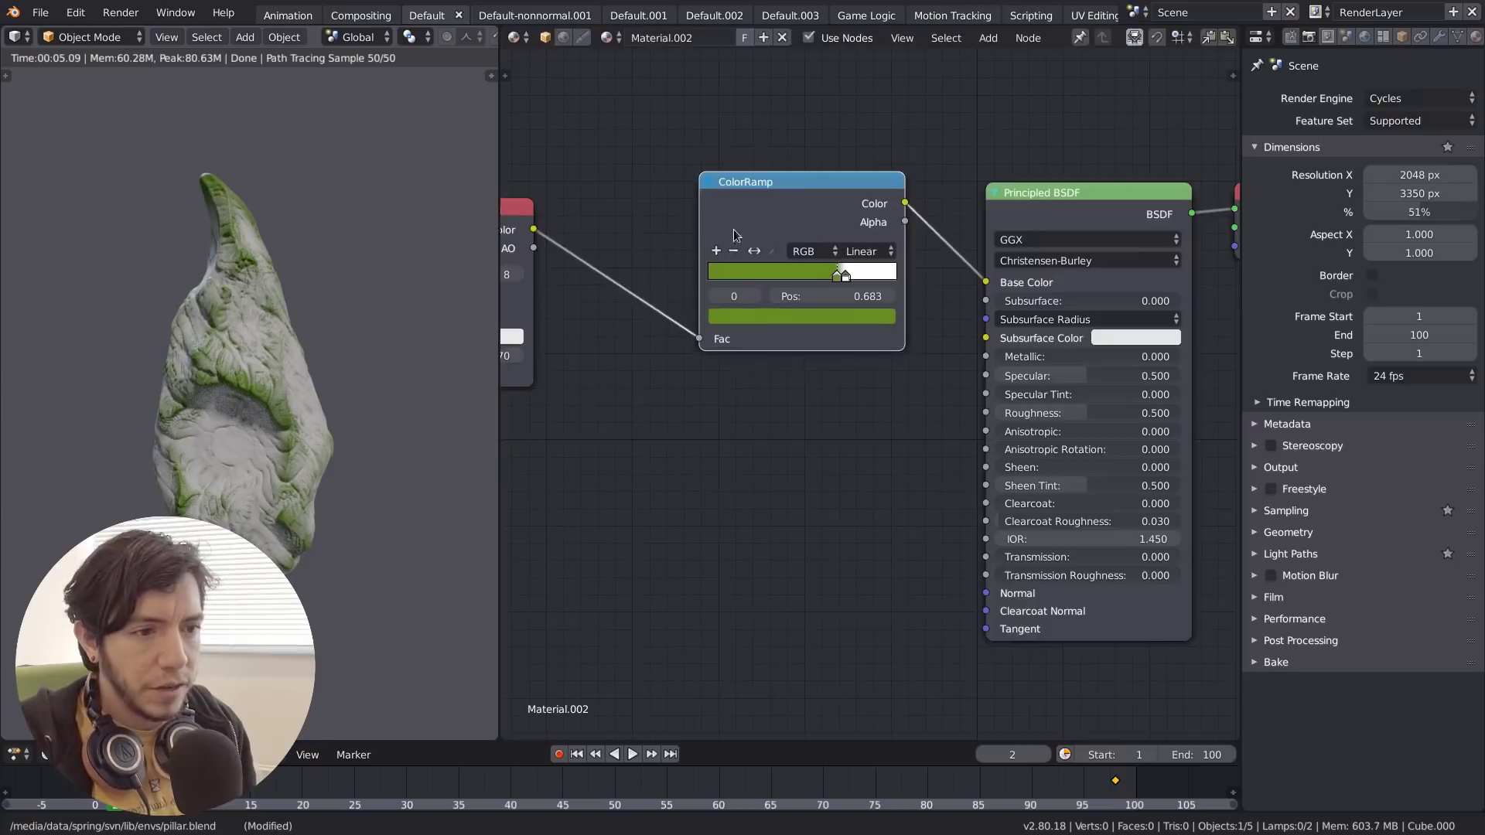
scroll(733, 236, "down", 4)
middle_click_drag(698, 442, 771, 429)
left_click_drag(641, 264, 606, 251)
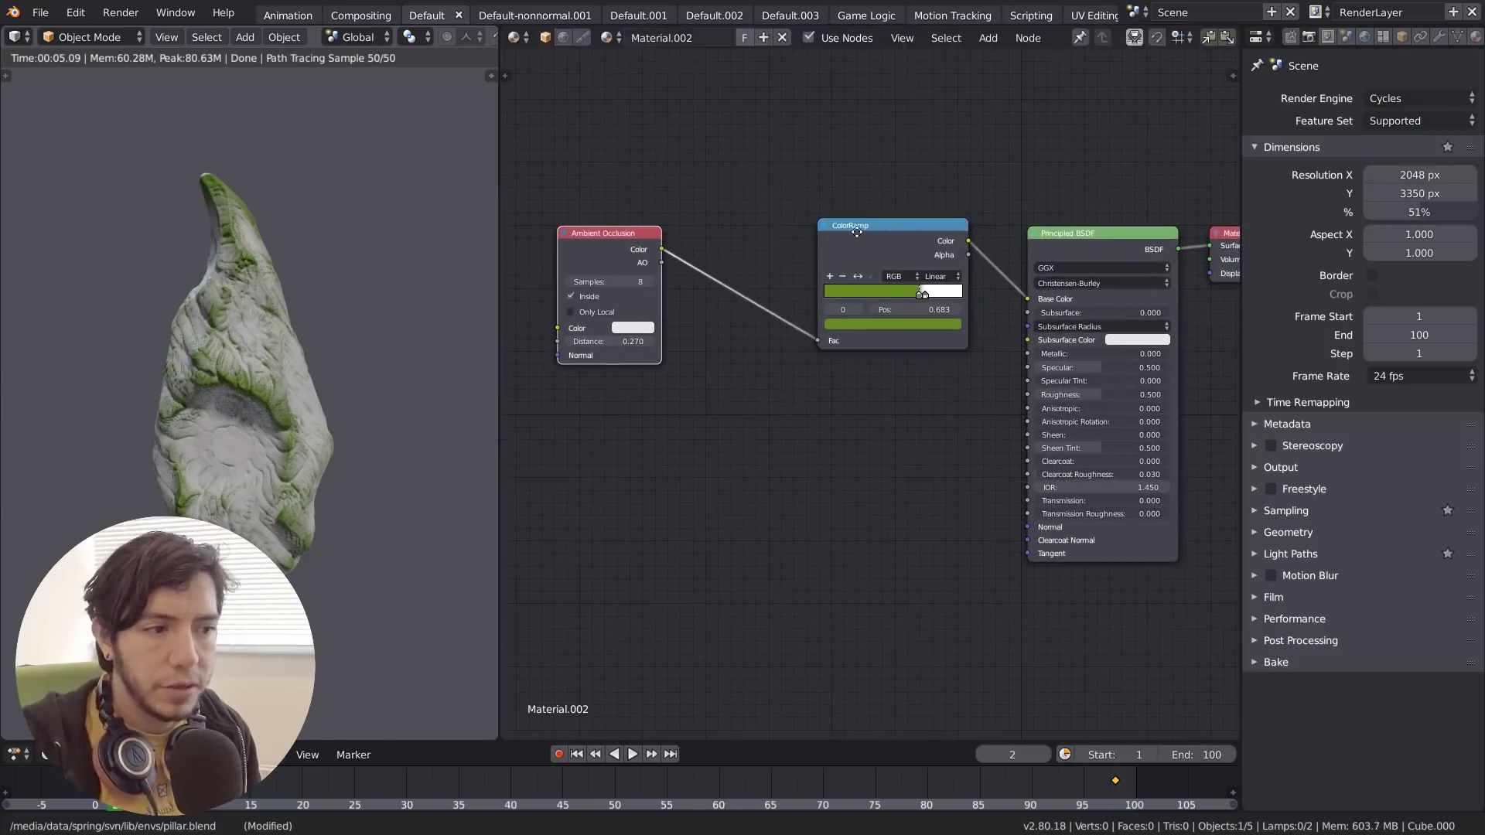
left_click_drag(856, 232, 758, 161)
Add a Checker Texture node below the ColorRamp, and delete it again.
key("shift+a")
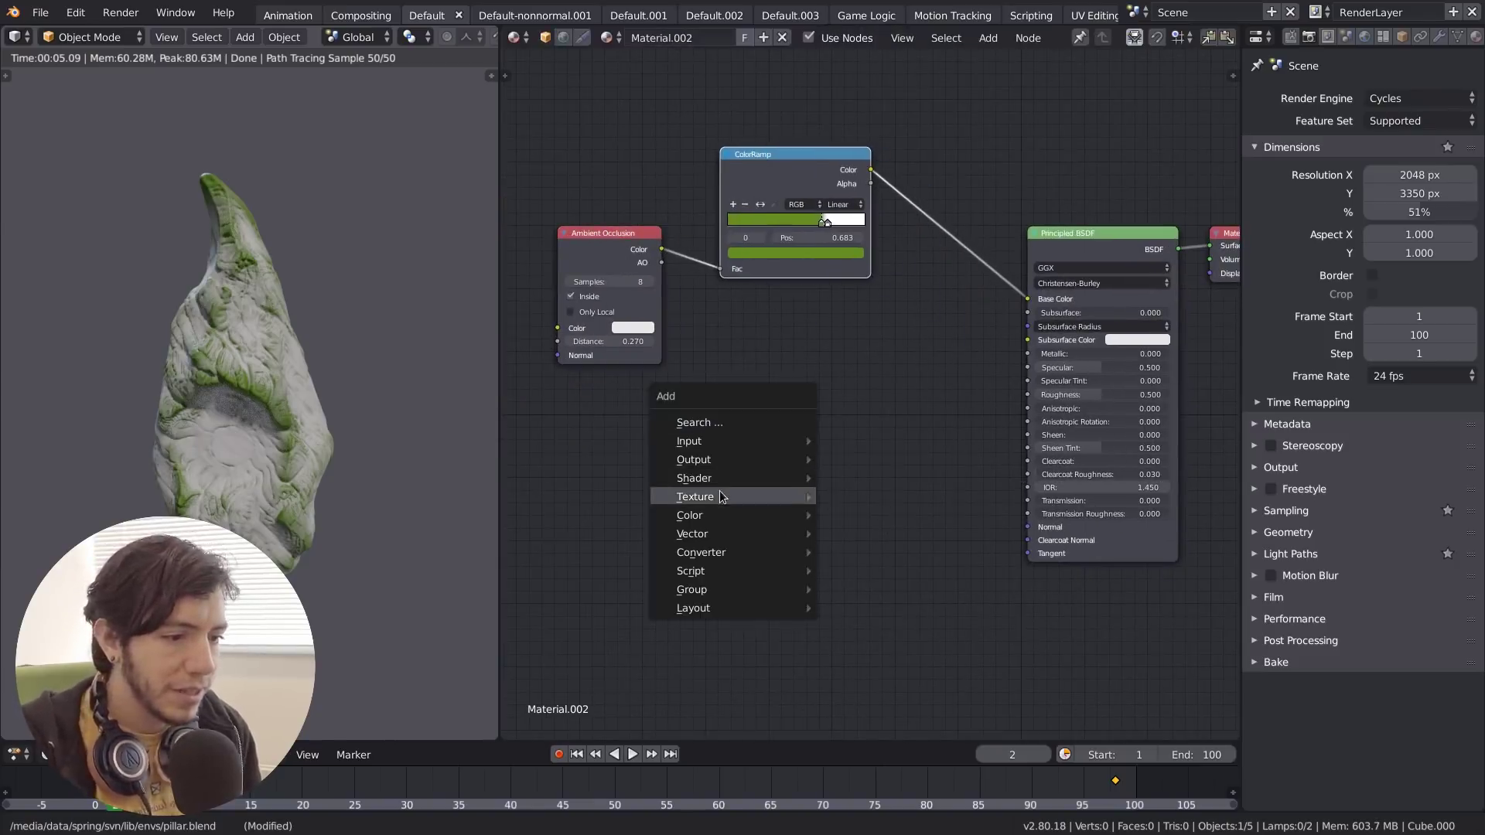
mouse_move(722, 496)
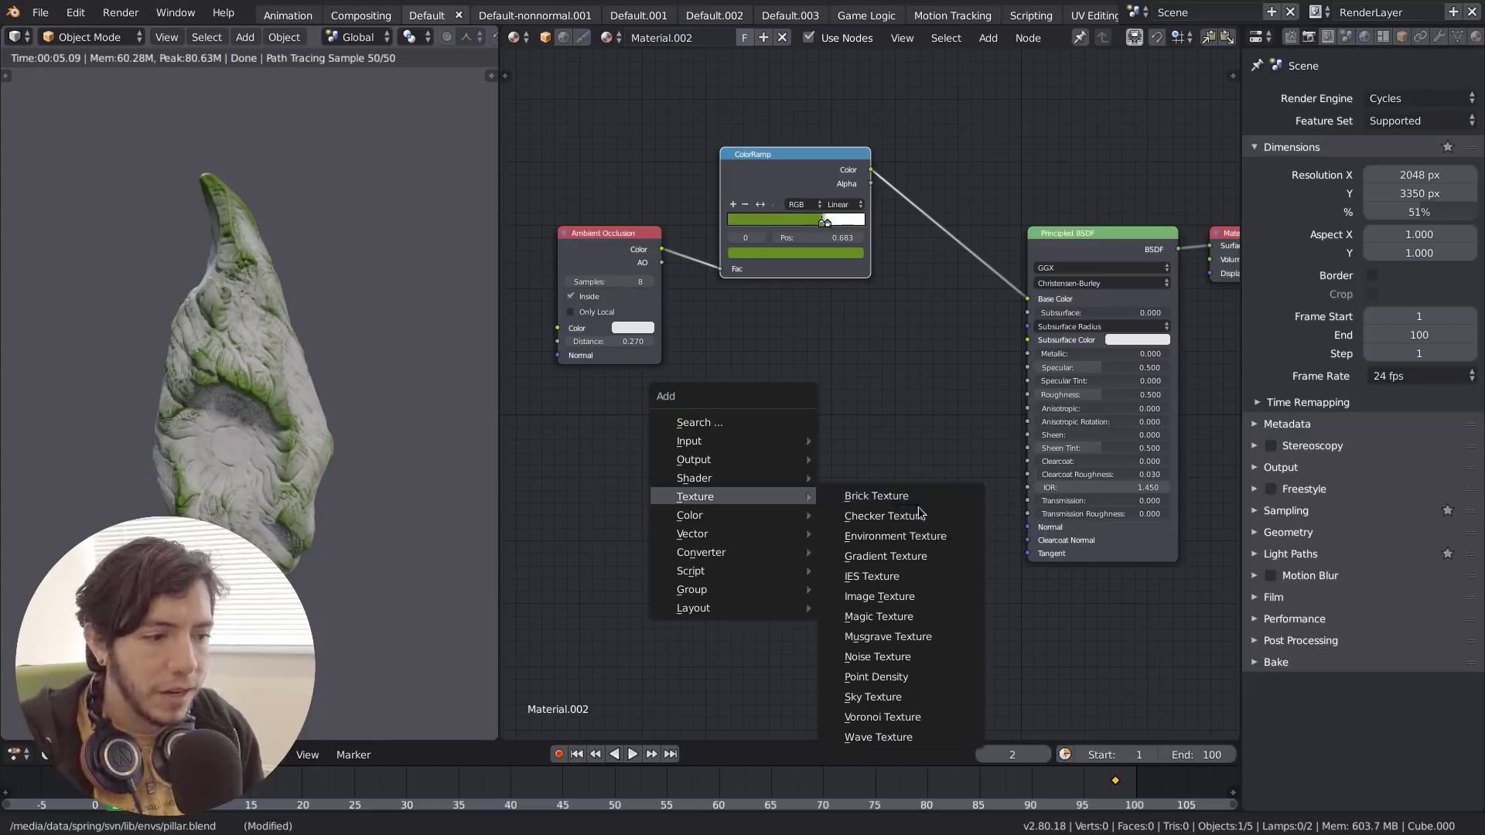
left_click(881, 515)
left_click(853, 412)
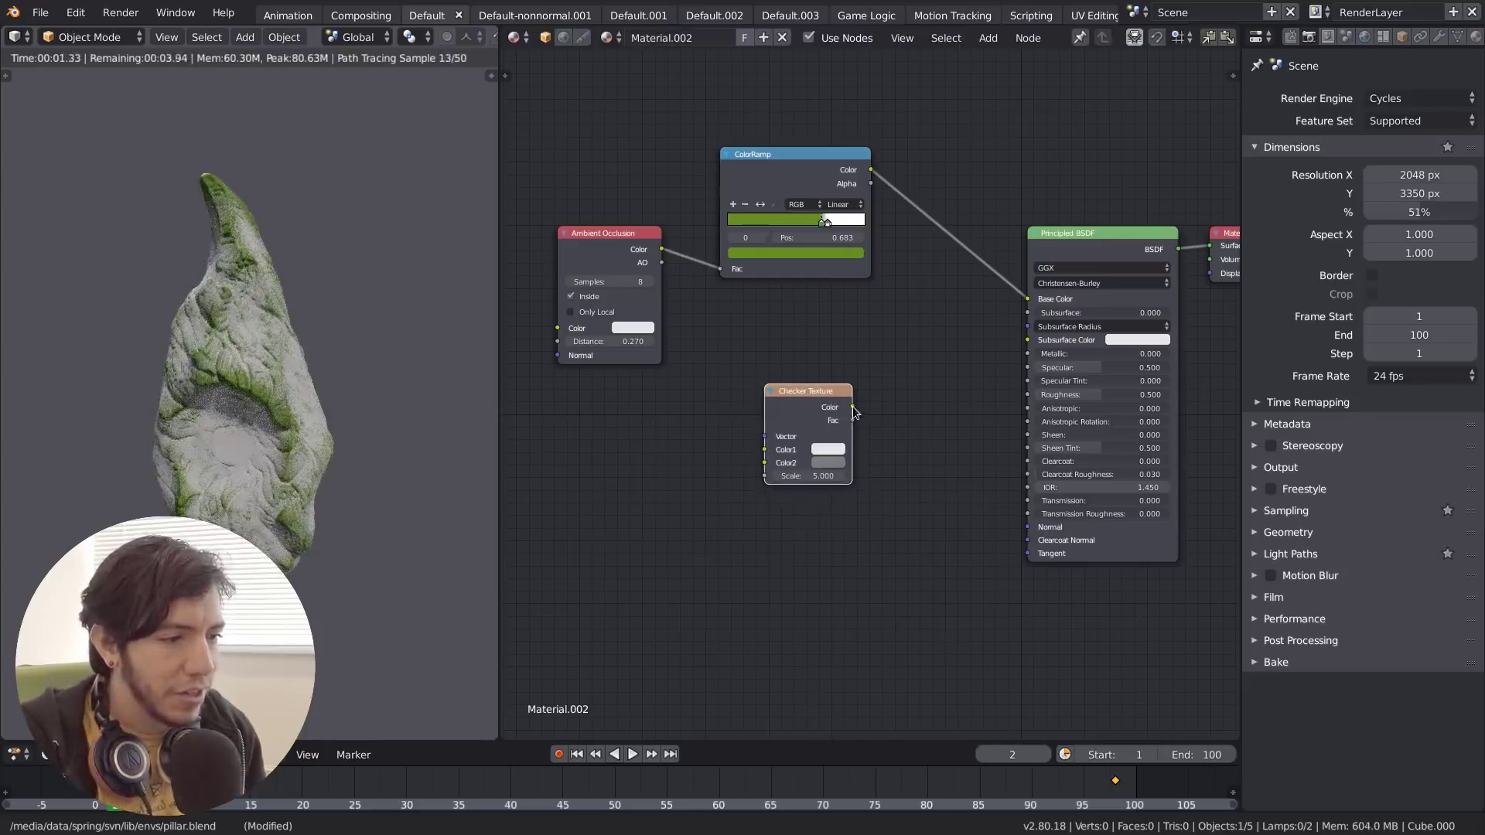
left_click_drag(817, 410, 785, 466)
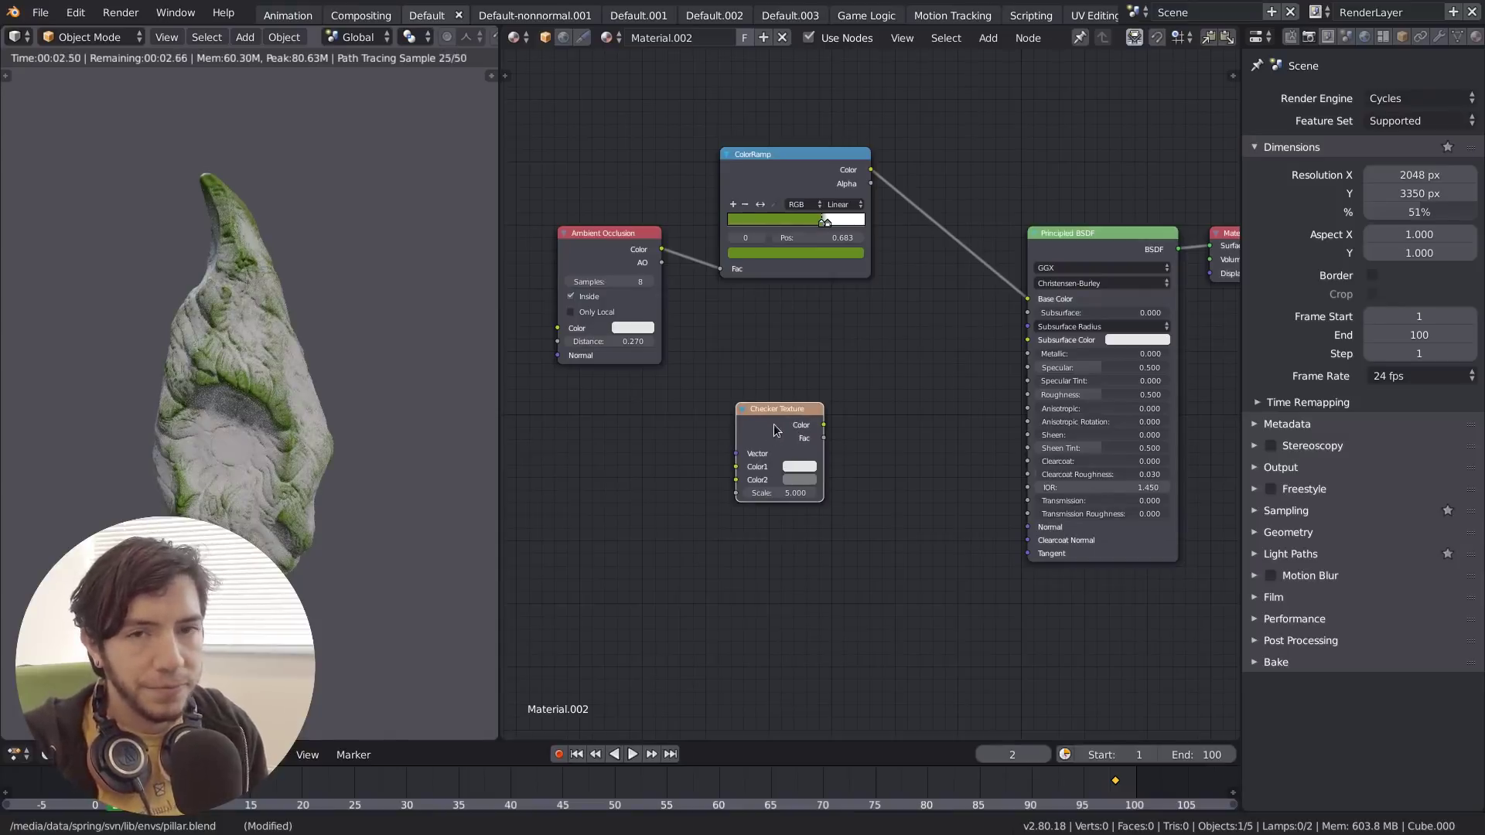
key("x")
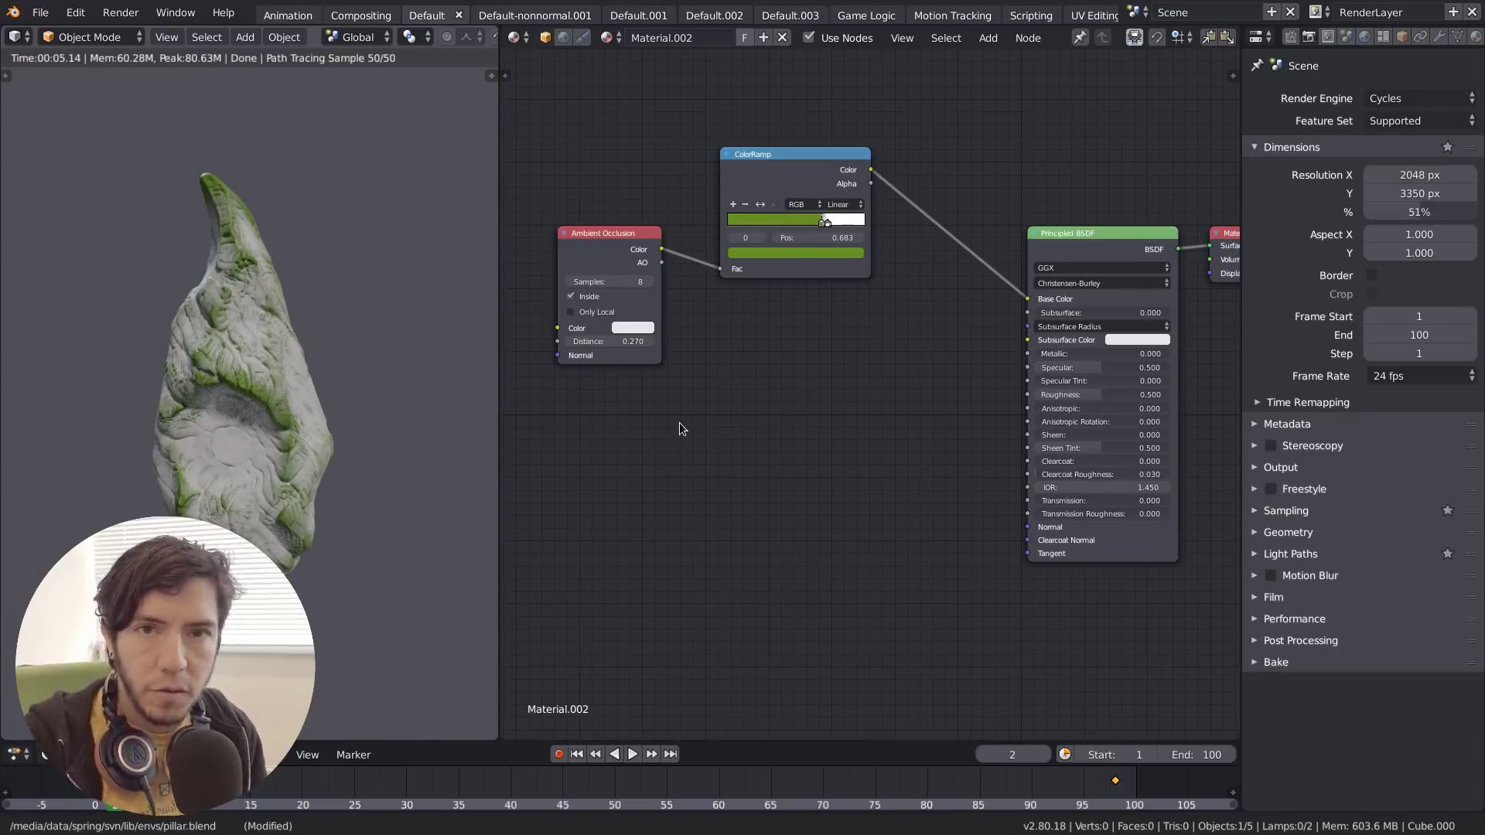
Review the scene's Bake render settings and collapse them again.
scroll(838, 399, "down", 2)
scroll(837, 399, "up", 2)
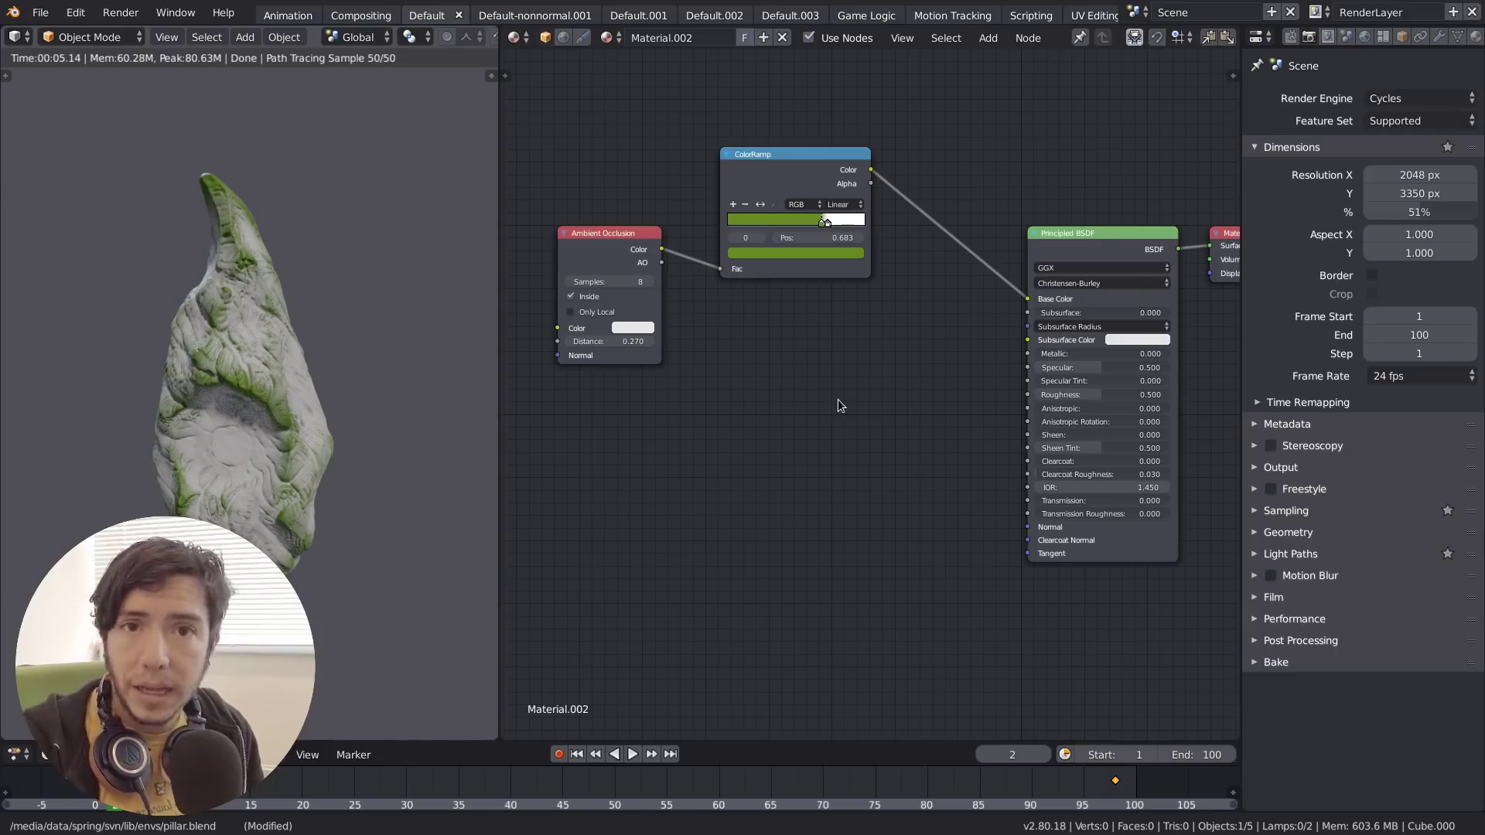
left_click(1306, 663)
scroll(1341, 754, "down", 5)
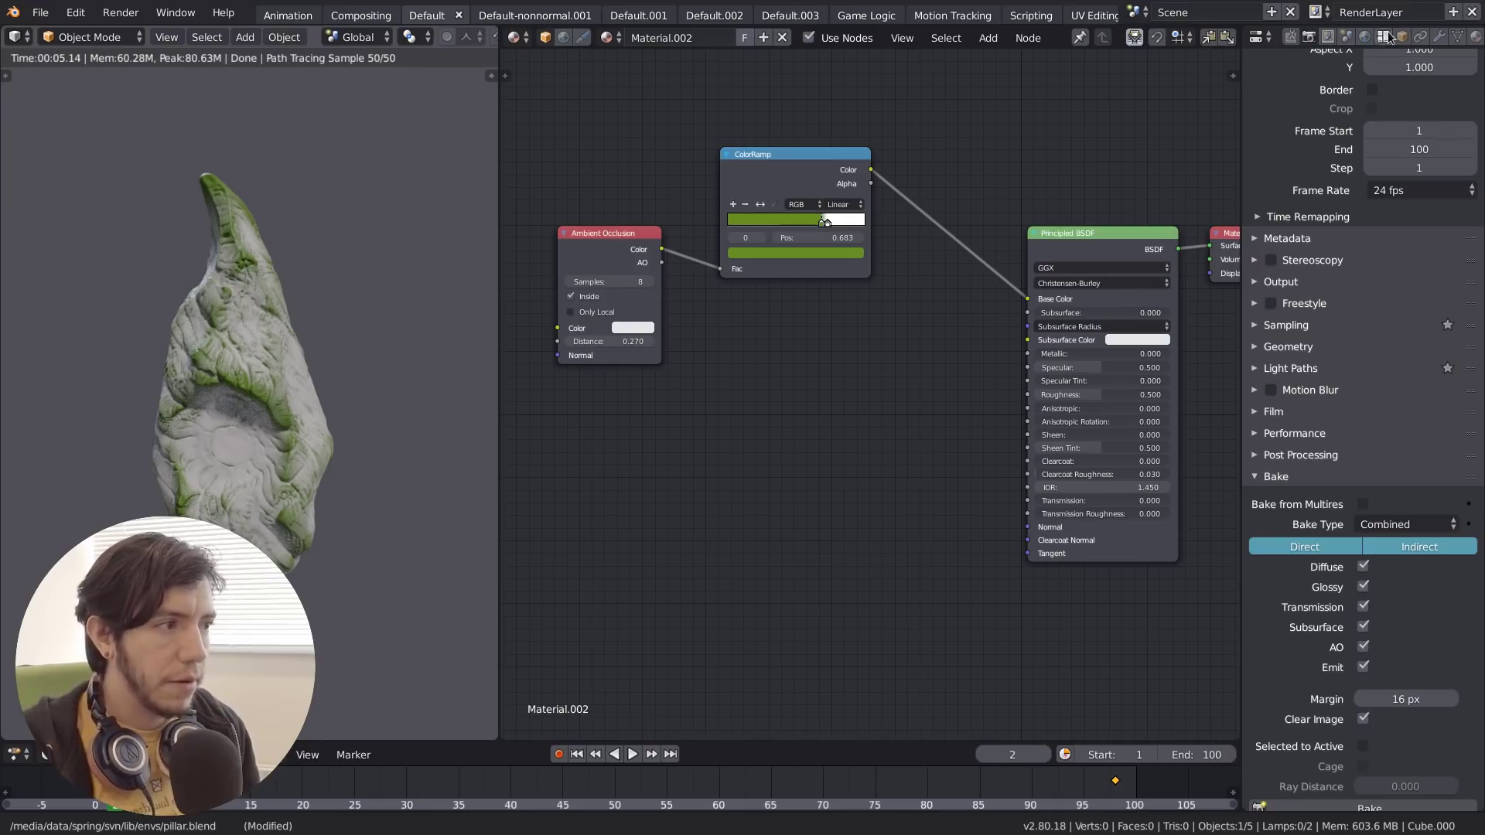
left_click(1295, 479)
Connect the Ambient Occlusion node's AO output to the ColorRamp's Fac input in place of the Color output.
middle_click_drag(802, 372, 785, 440)
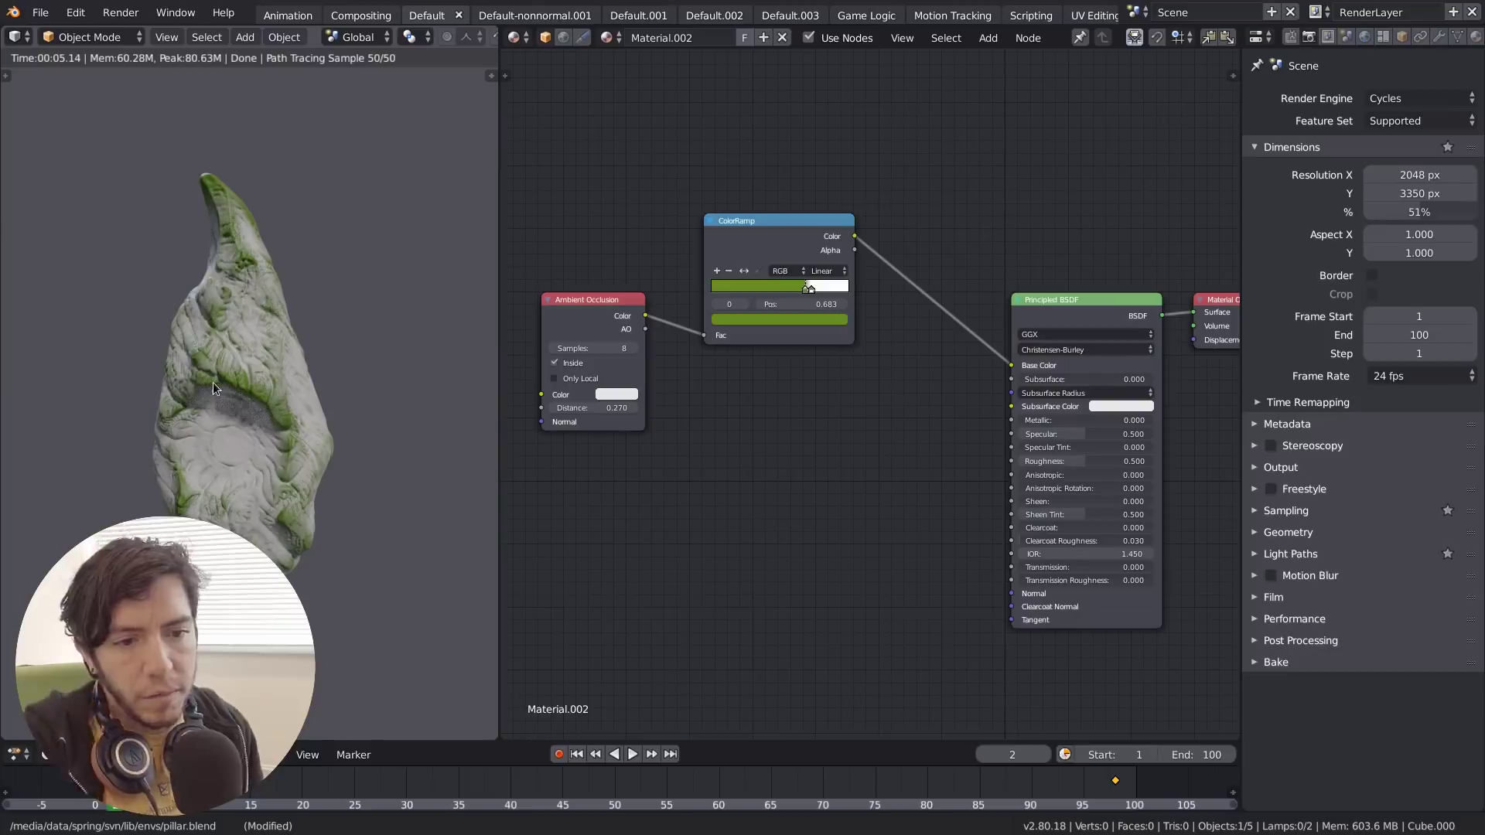
middle_click_drag(220, 382, 246, 376)
scroll(247, 375, "up", 3)
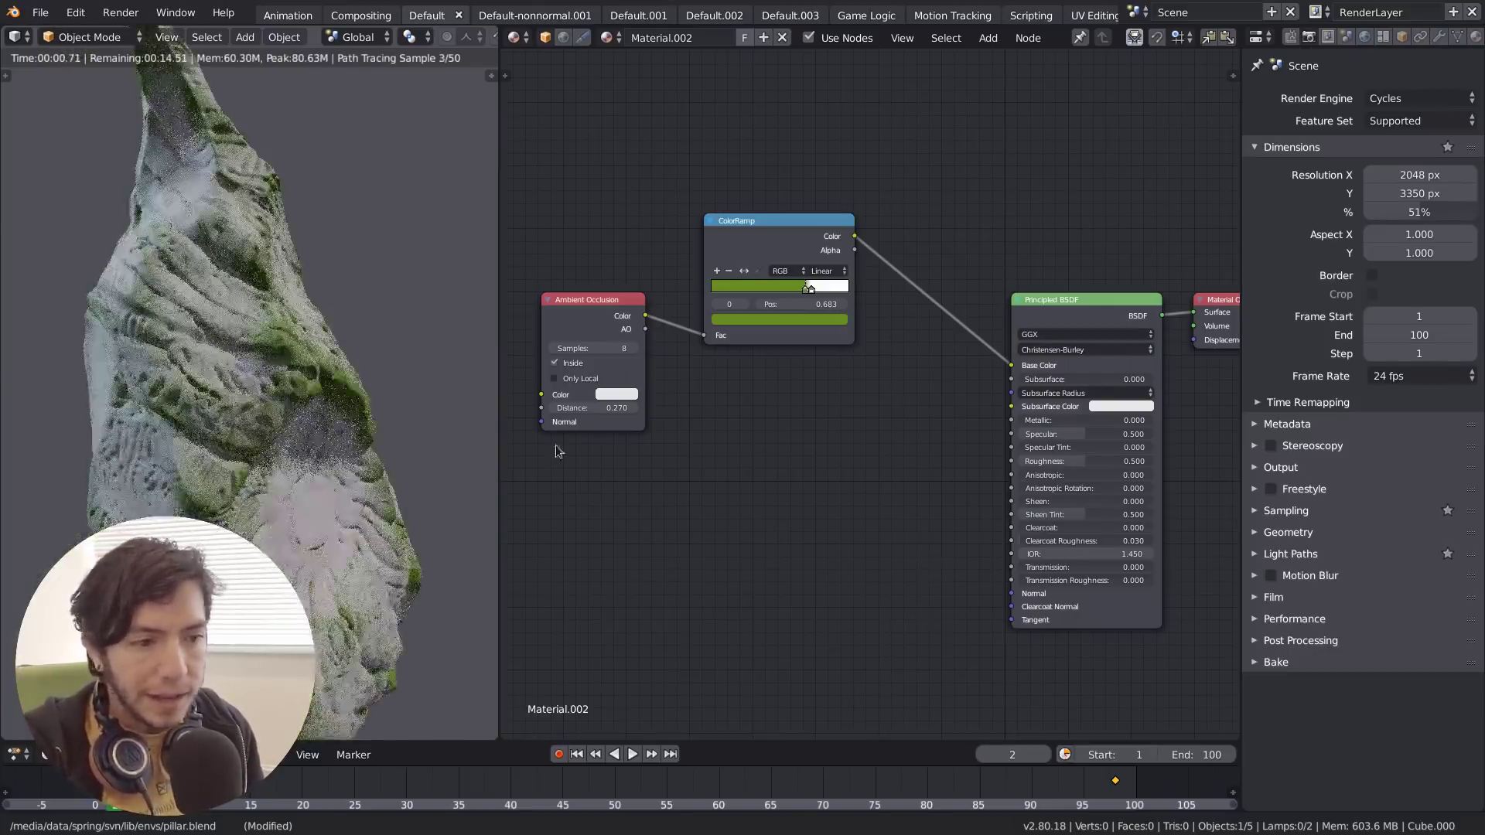
scroll(842, 443, "up", 2)
scroll(841, 432, "up", 1)
middle_click_drag(820, 377, 875, 395)
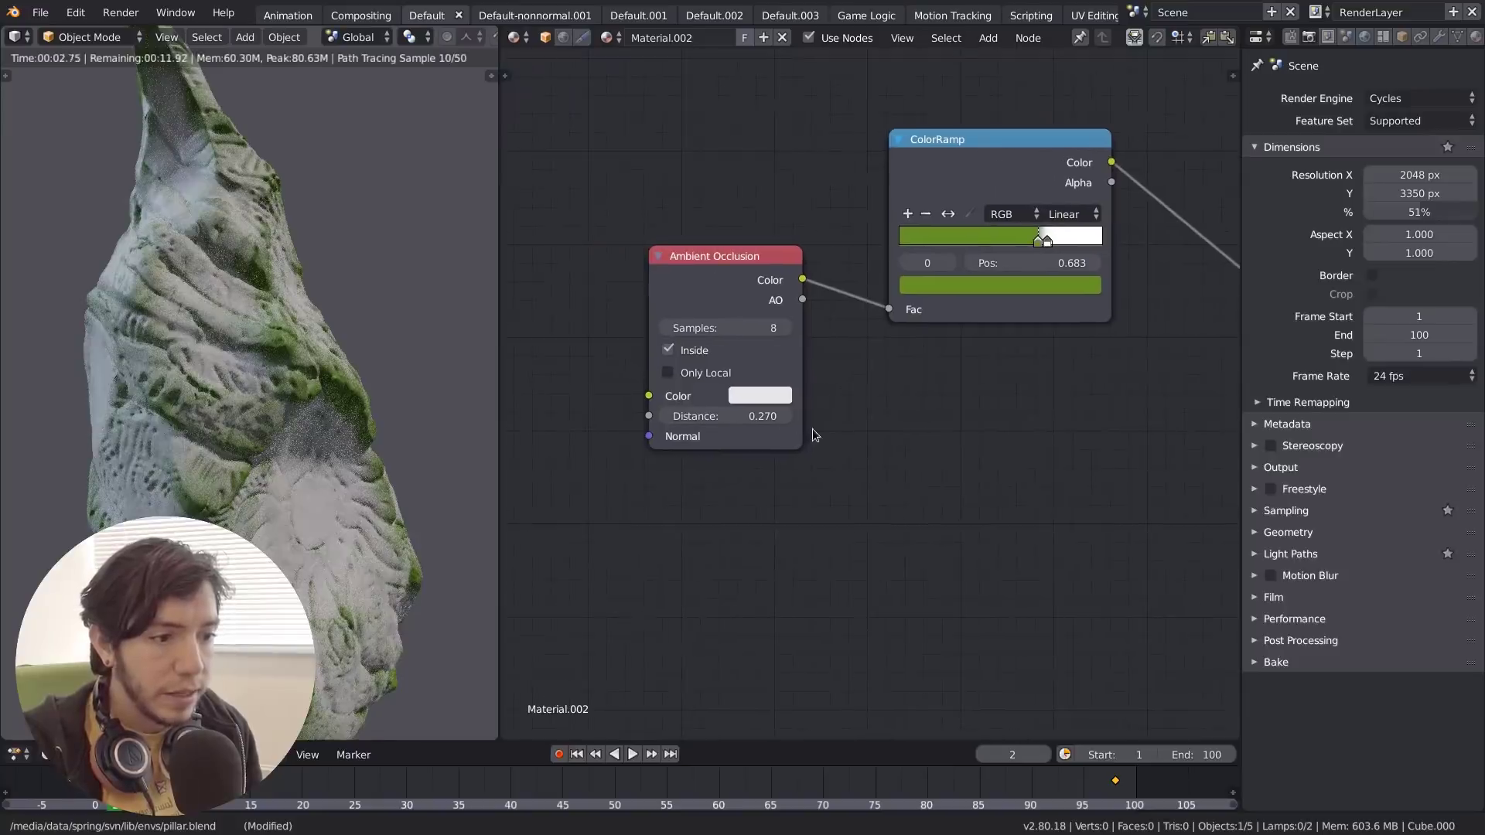
left_click_drag(802, 300, 888, 310)
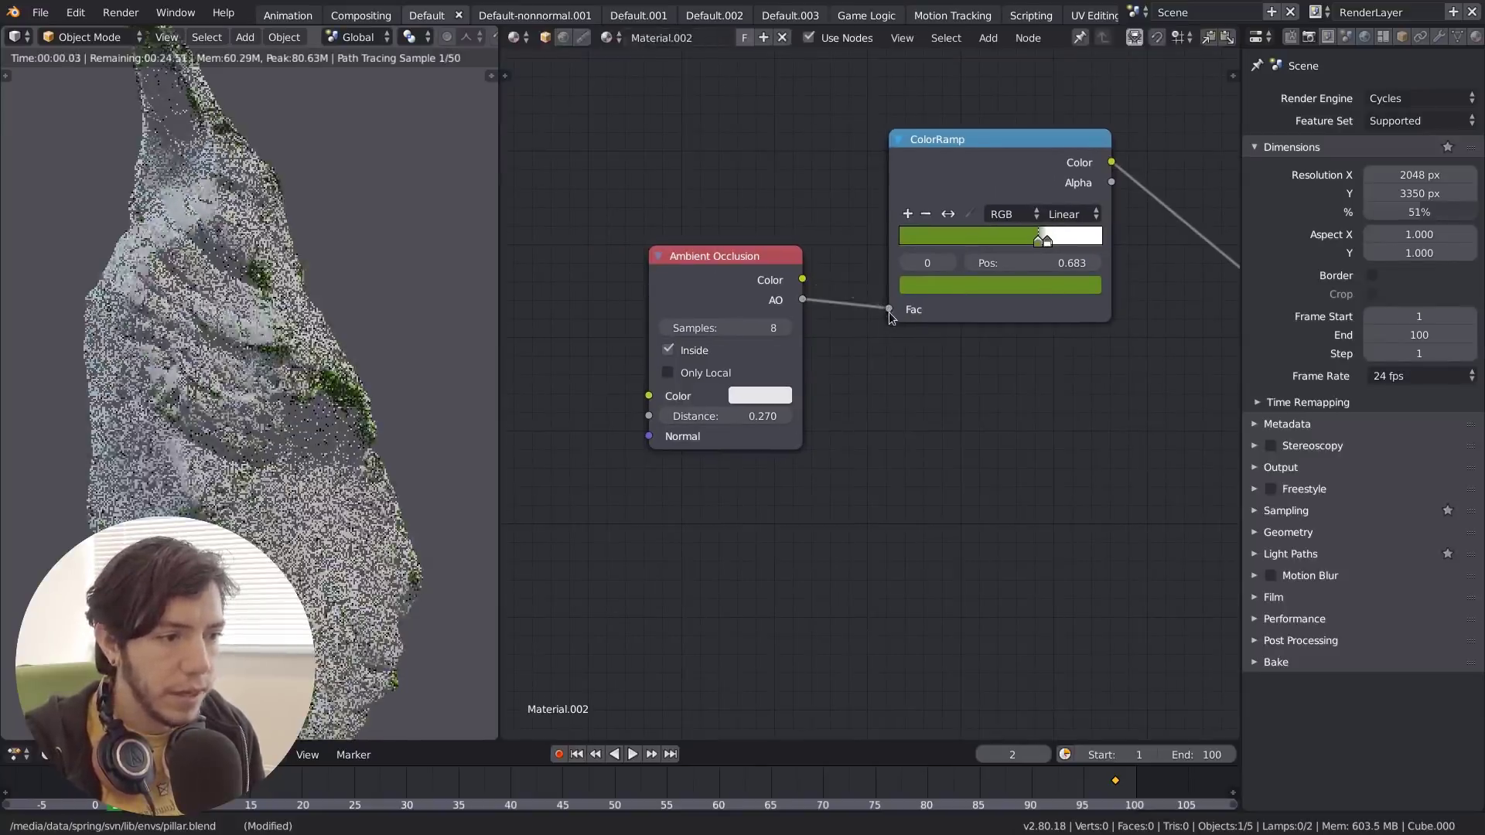
Set the ColorRamp interpolation to Constant, with the green stop at the start and the white stop at 0.958.
left_click_drag(1038, 241, 971, 242)
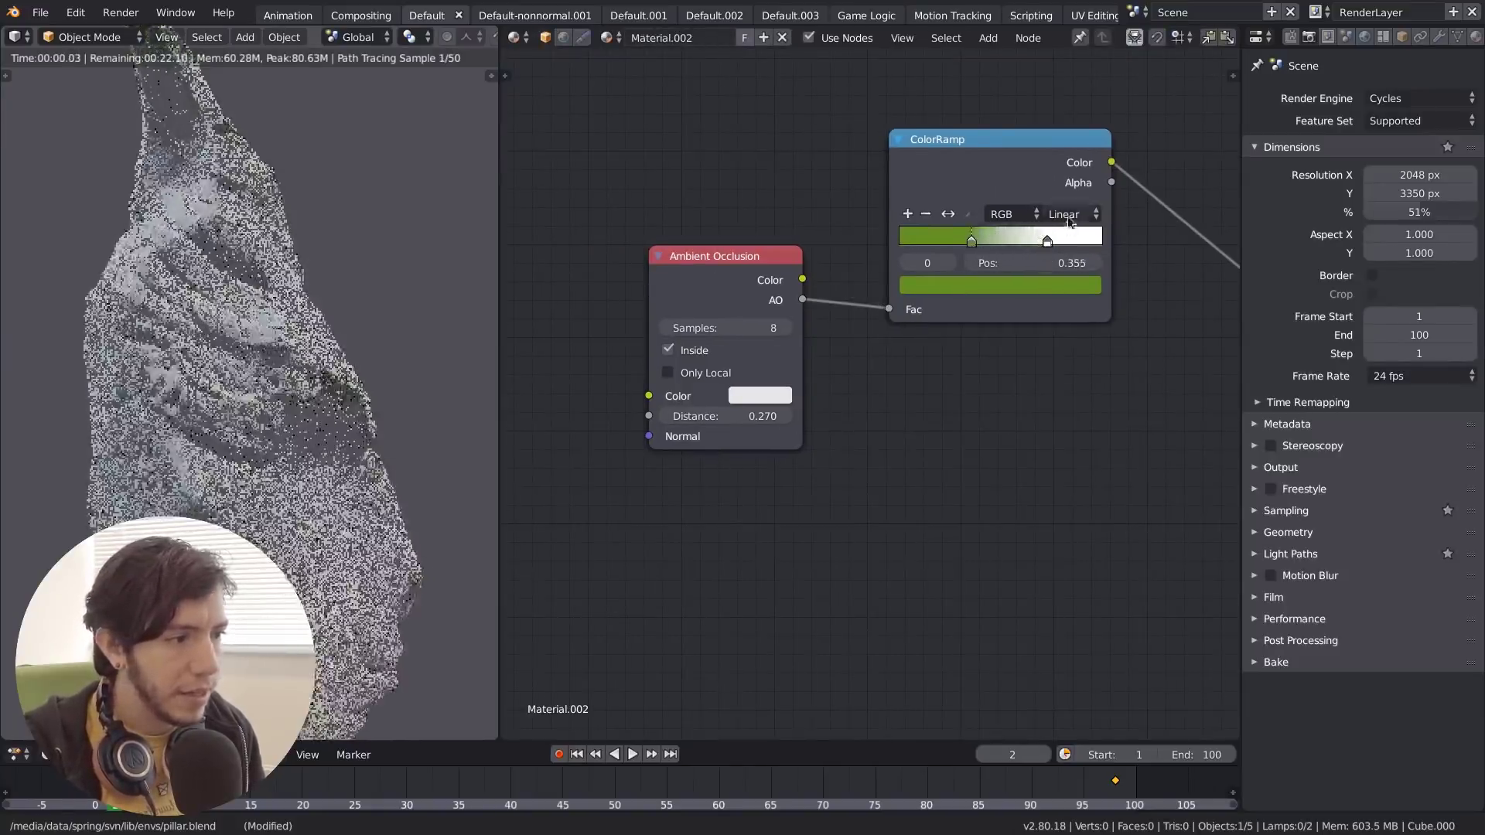
left_click(1071, 214)
left_click(1073, 112)
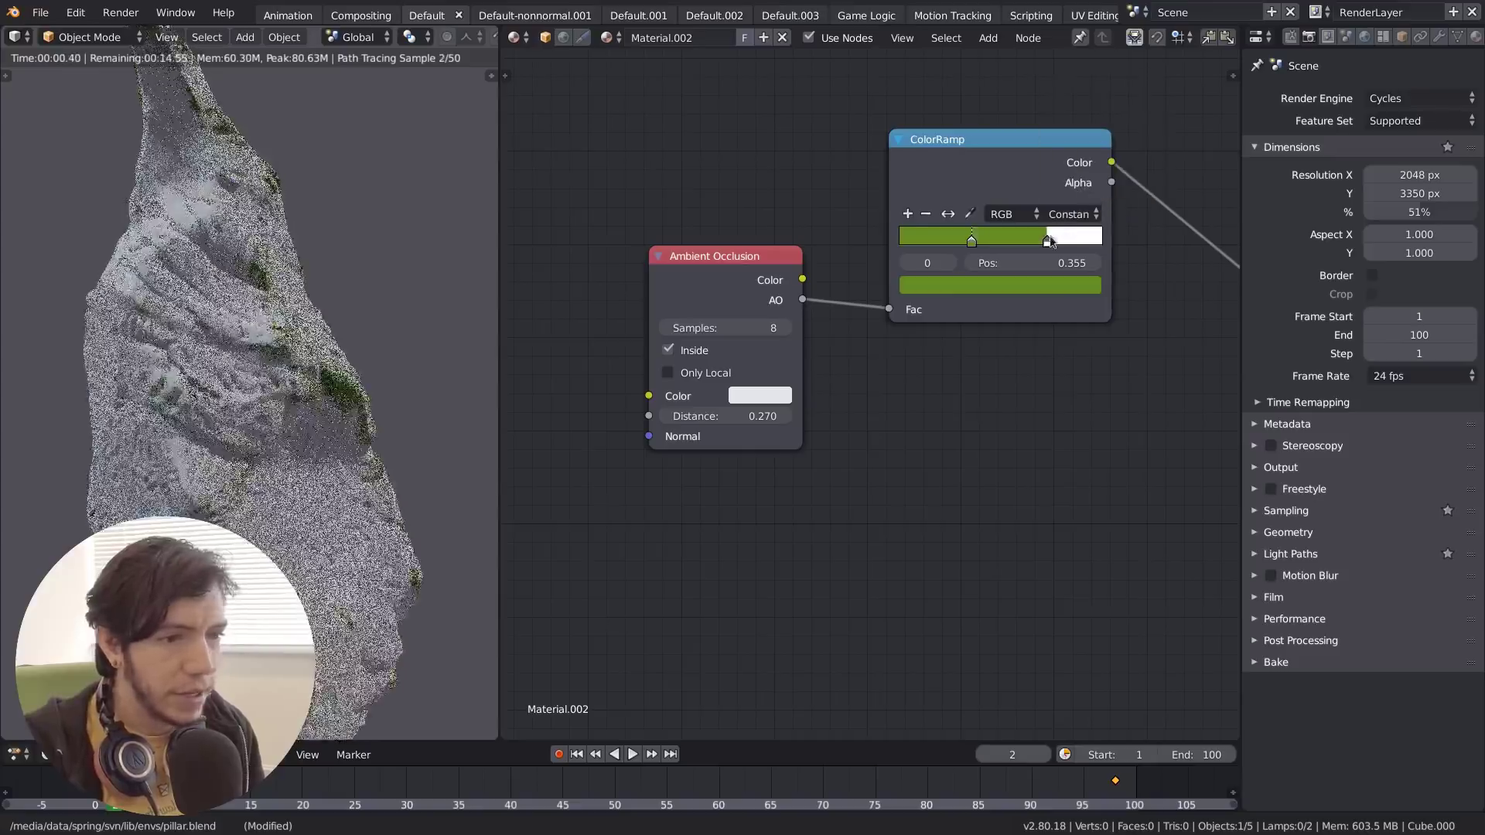
left_click_drag(972, 241, 897, 241)
left_click_drag(1048, 242, 1097, 234)
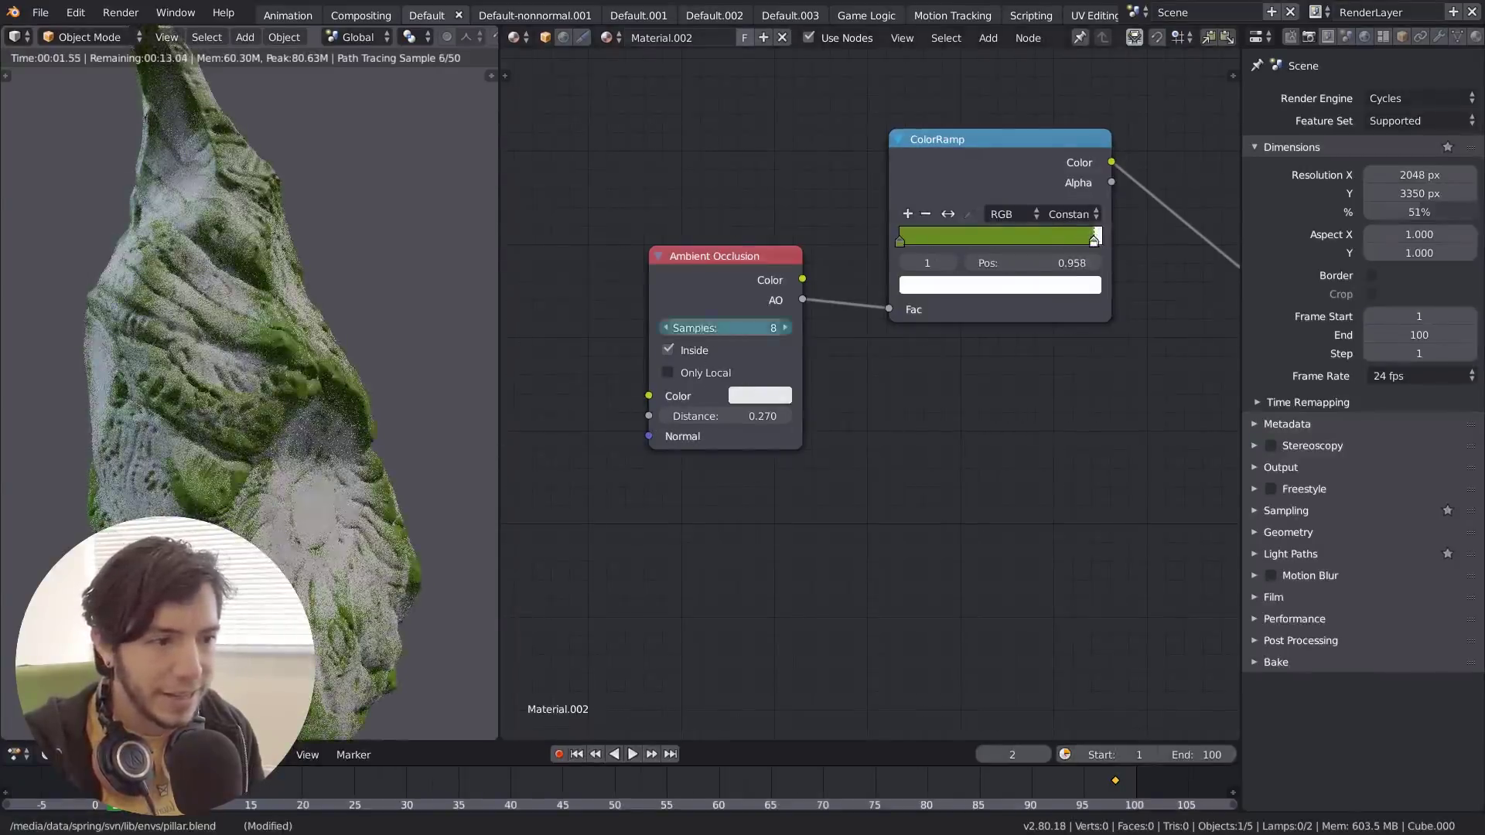
Set the Ambient Occlusion node's Samples to 4 and the ColorRamp's white stop to 0.962.
left_click_drag(705, 329, 659, 329)
left_click(788, 328)
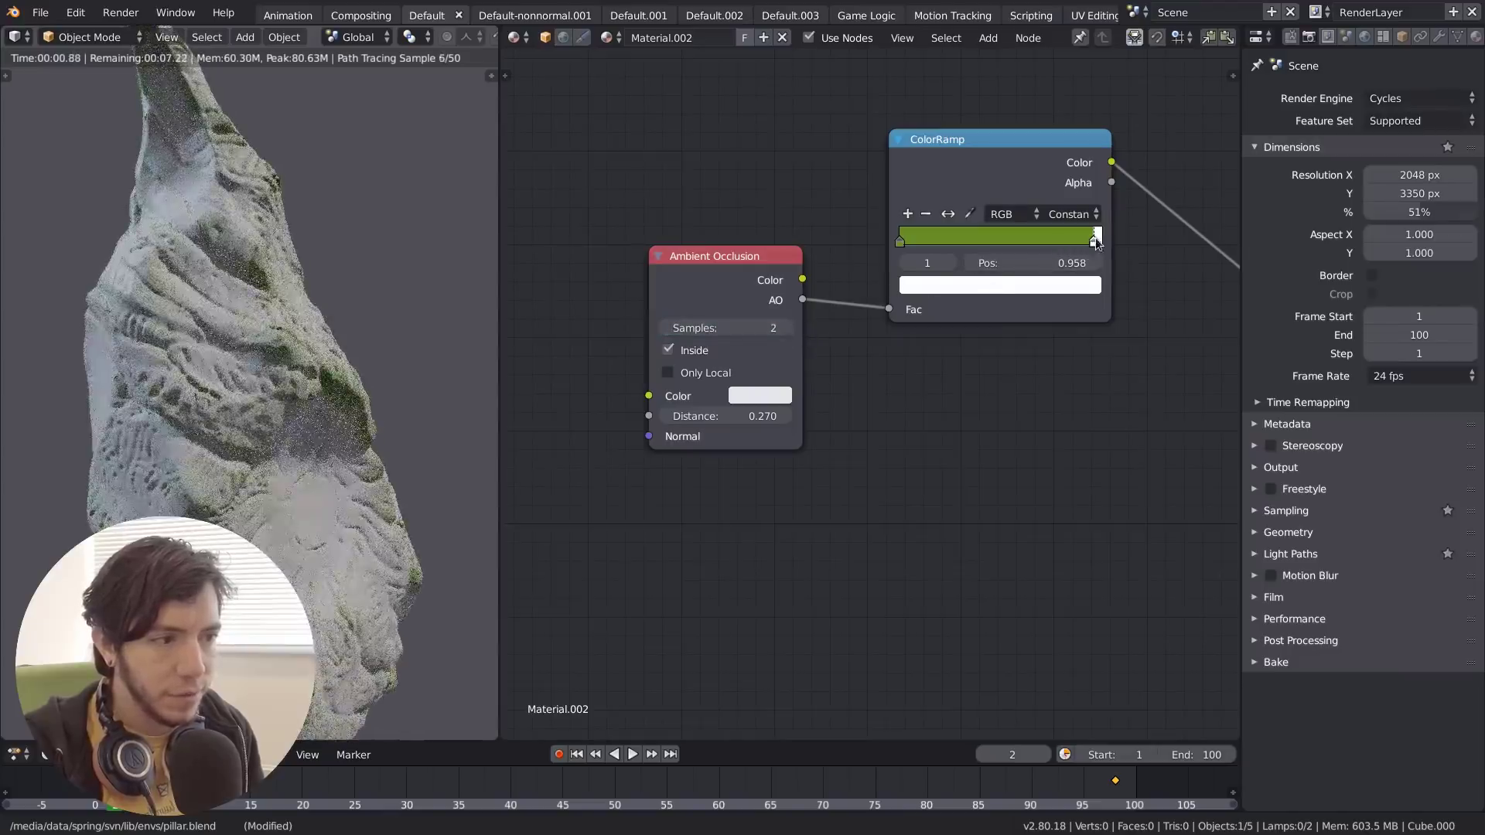
mouse_move(1095, 241)
left_mouse_down()
mouse_move(941, 254)
mouse_move(1113, 240)
mouse_move(1097, 241)
left_mouse_up()
left_click(786, 330)
left_click(787, 330)
Raise the Ambient Occlusion node's Samples to 127.
scroll(443, 408, "down", 3)
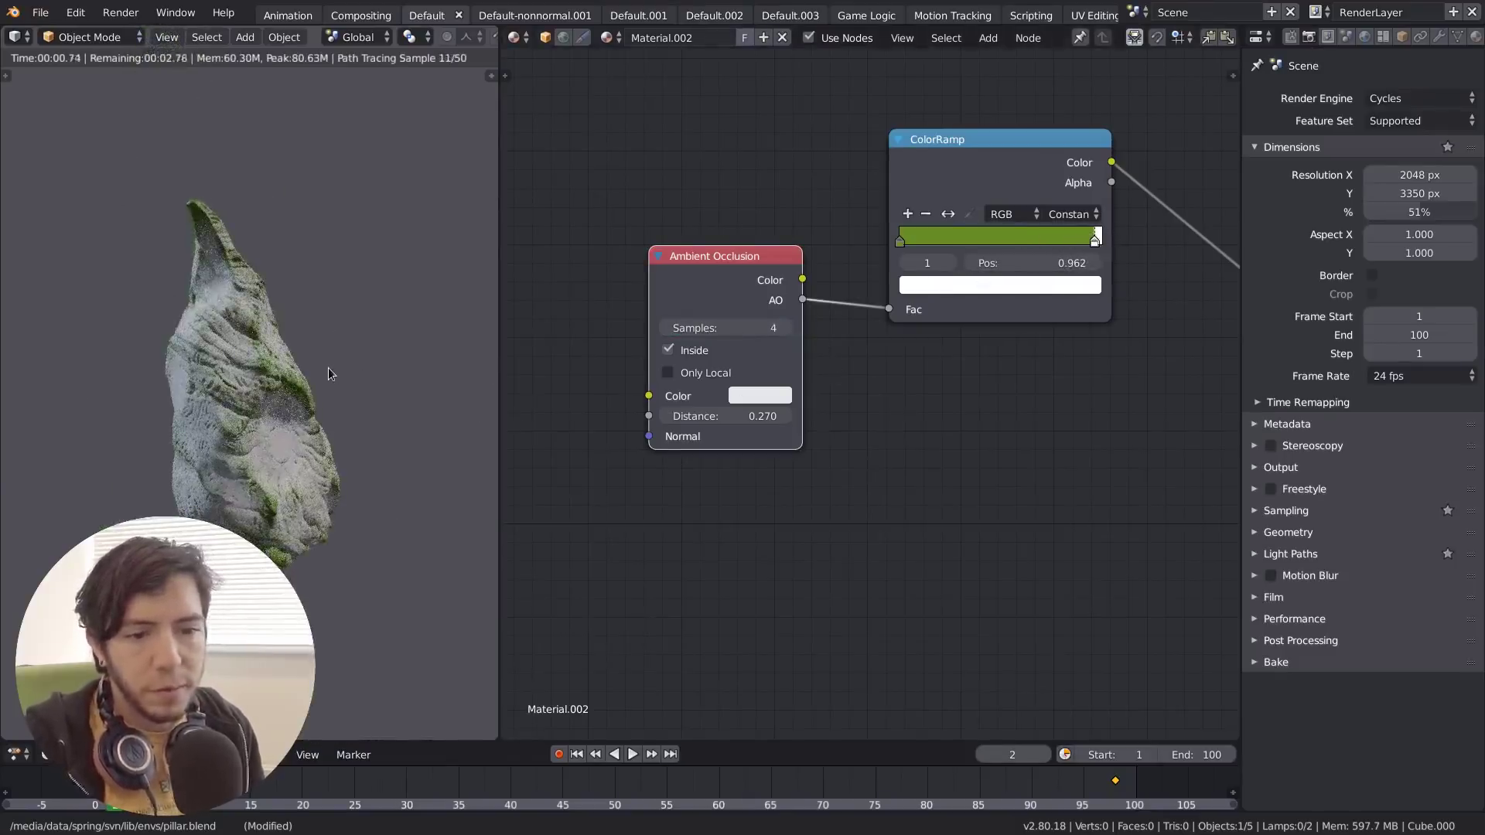
left_click_drag(754, 326, 1114, 326)
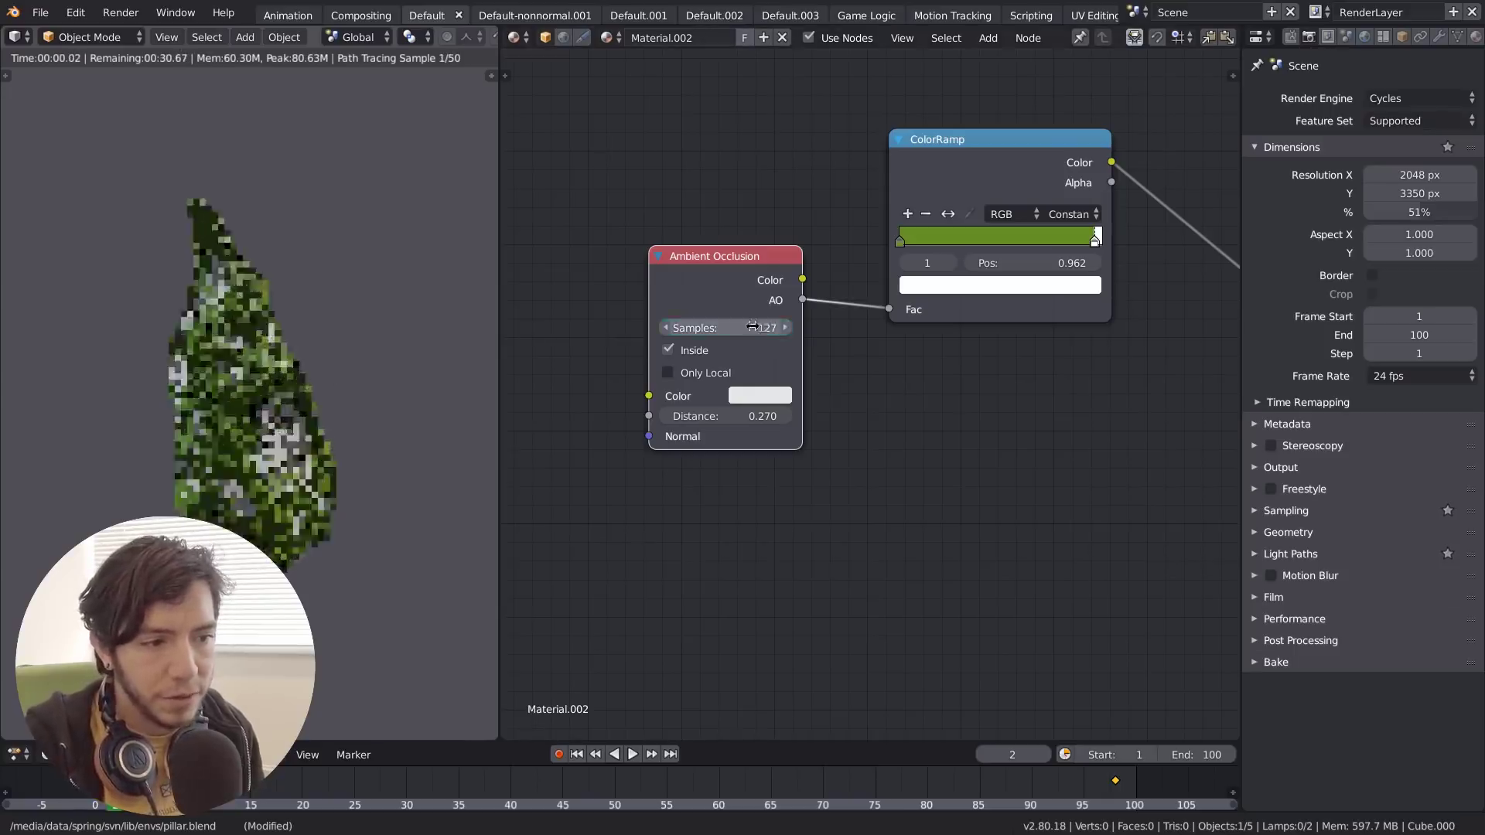
Set the ColorRamp's white stop to 0.866 and view the pillar through the camera.
scroll(245, 399, "up", 3)
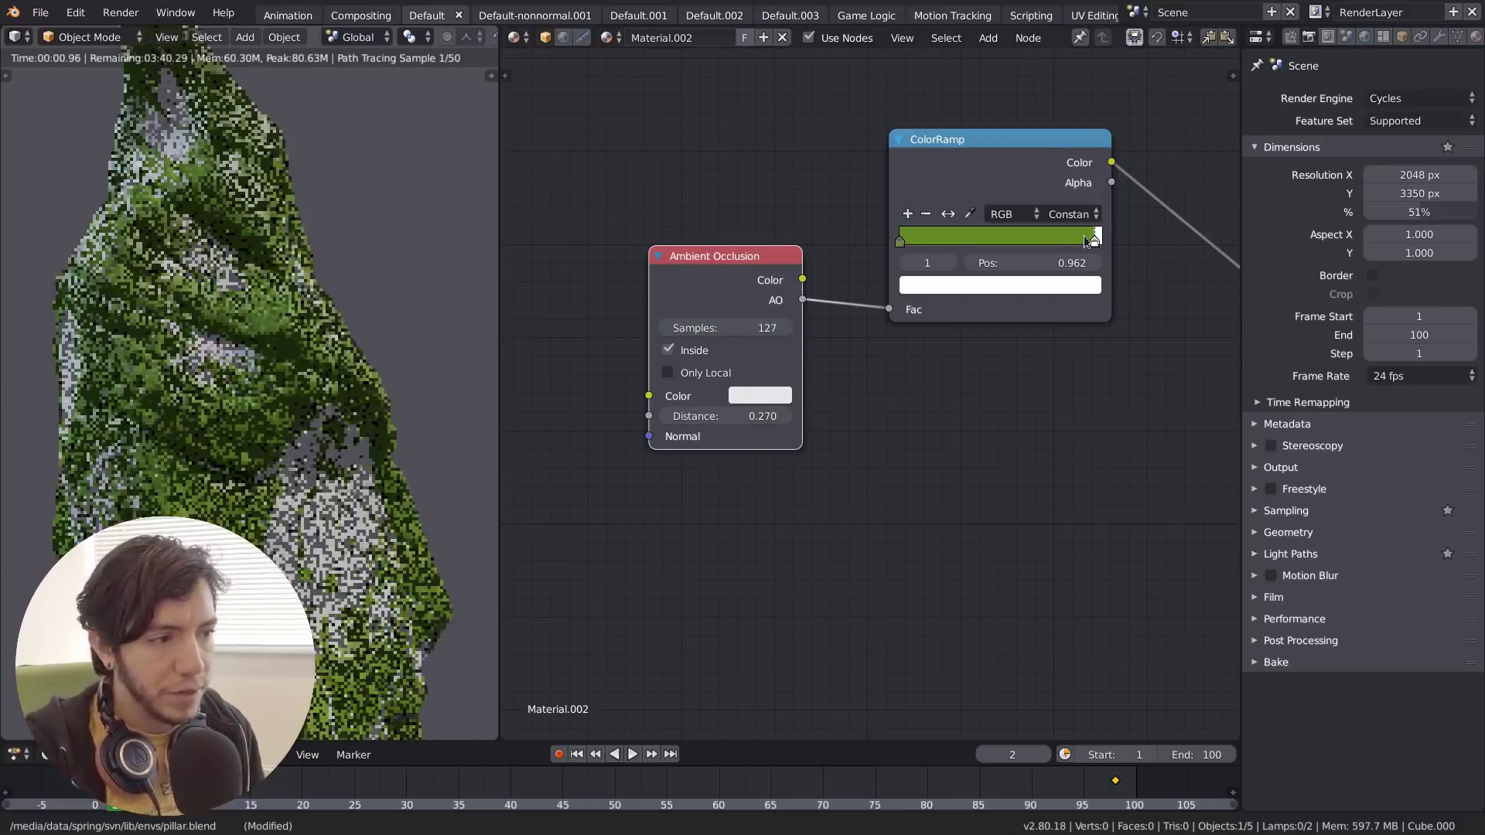
mouse_move(1100, 242)
left_mouse_down()
mouse_move(1053, 242)
mouse_move(1079, 238)
left_mouse_up()
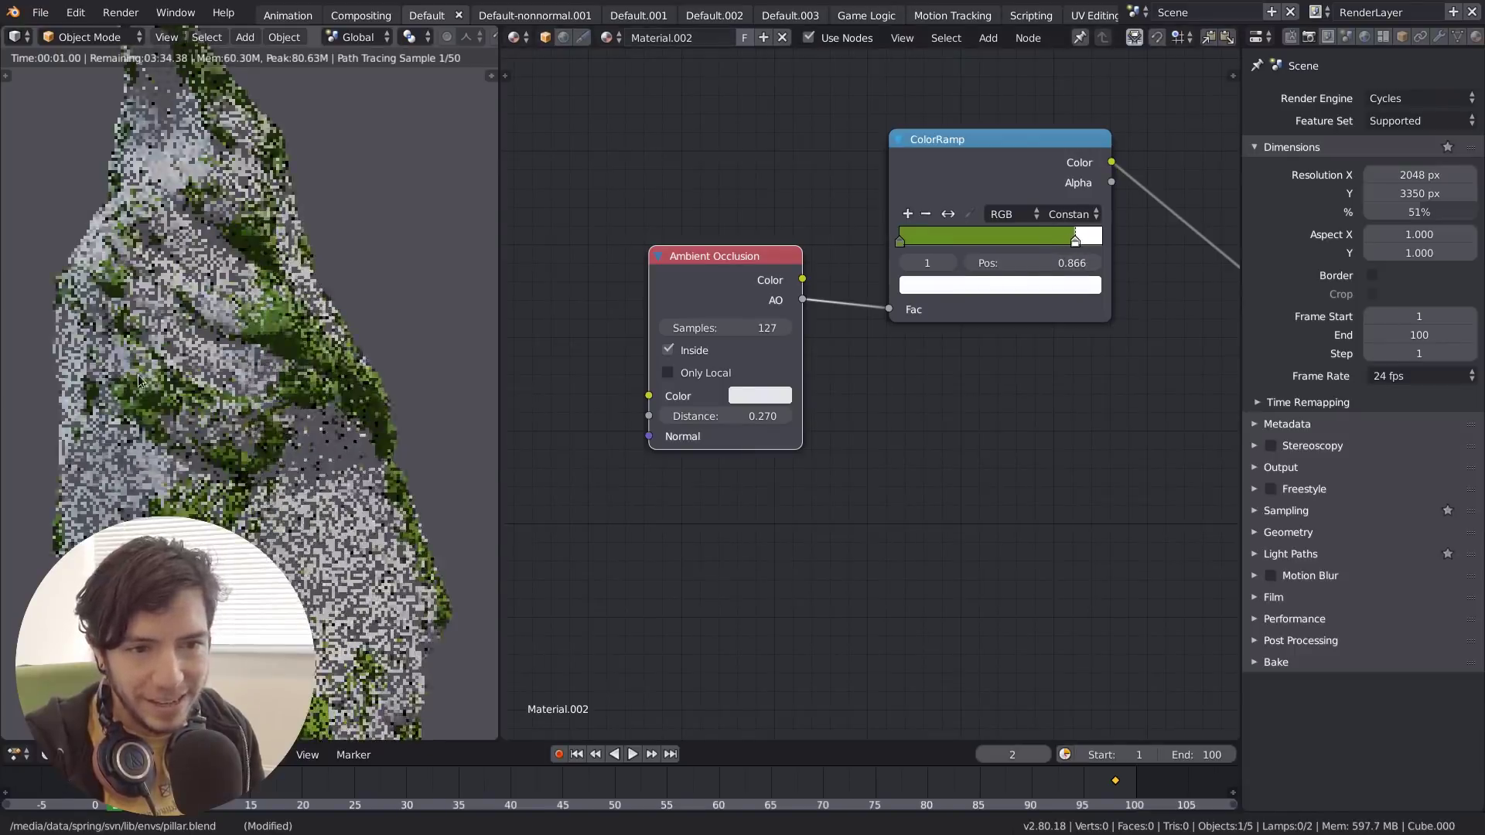
scroll(307, 412, "up", 4)
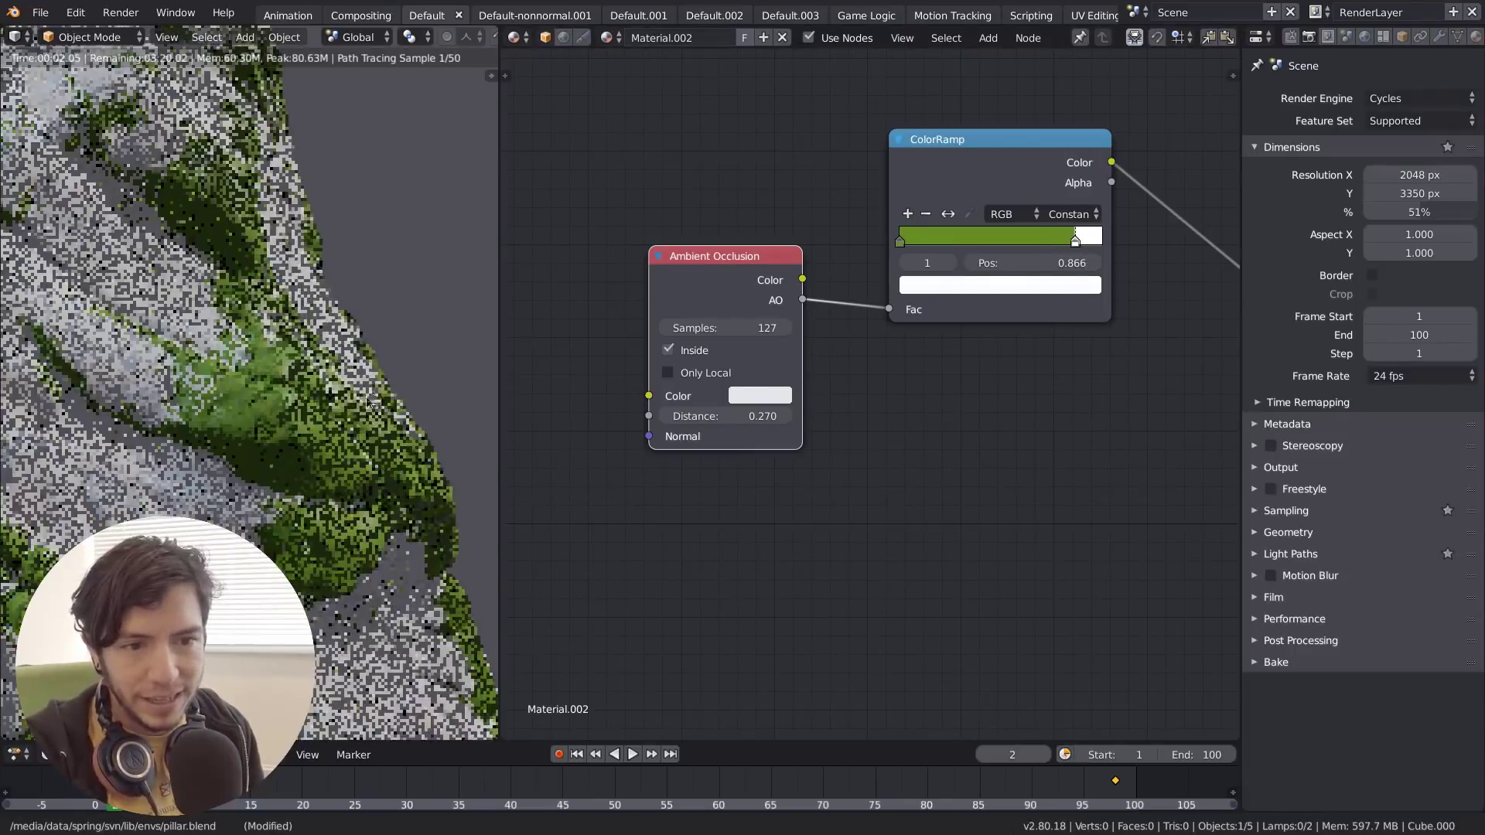
key("KP_0")
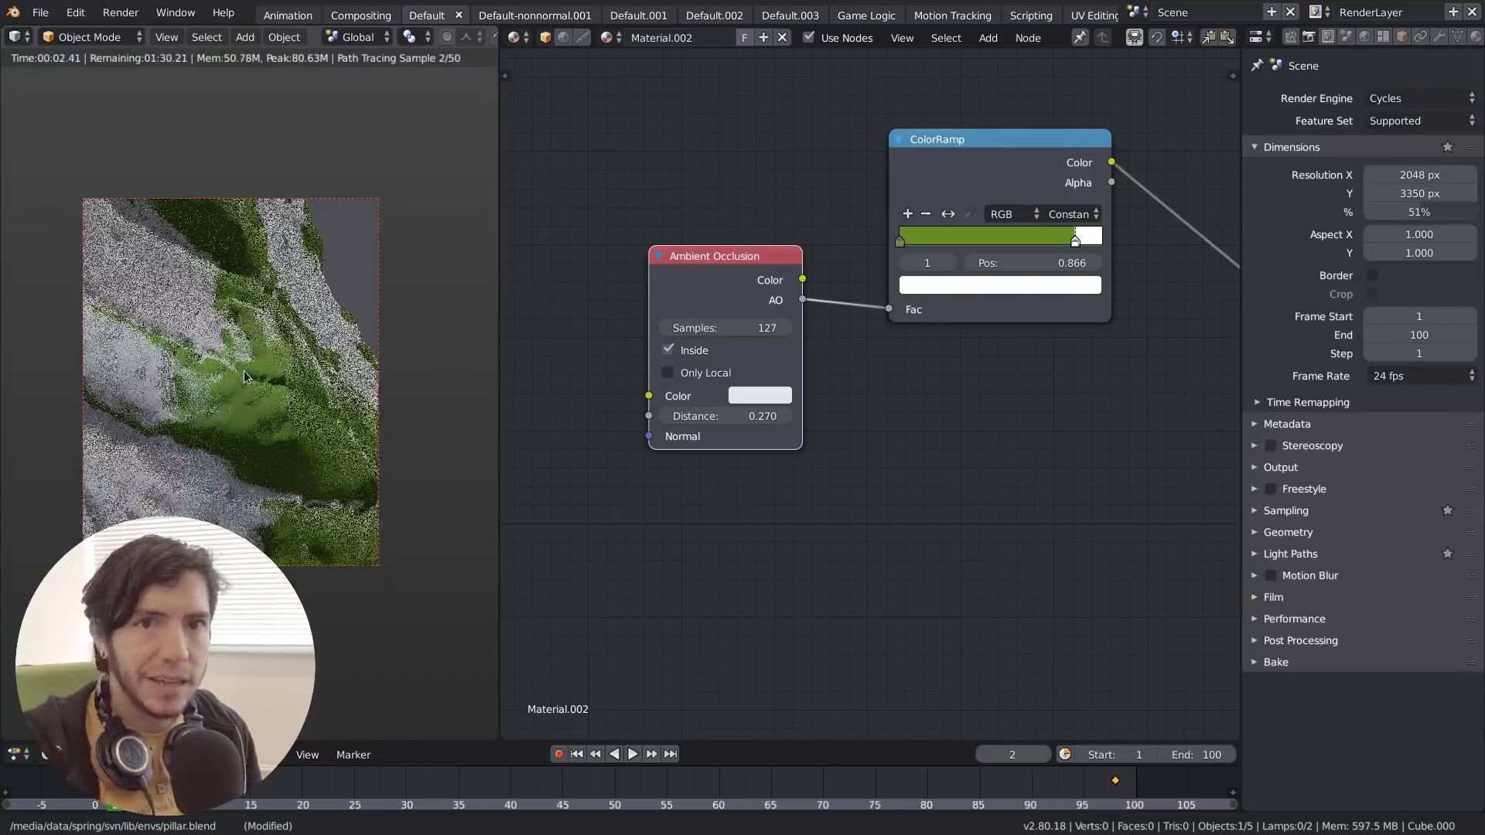
Turn off the Inside option on the Ambient Occlusion node, with the pillar framed in the rendered preview.
scroll(959, 459, "down", 2)
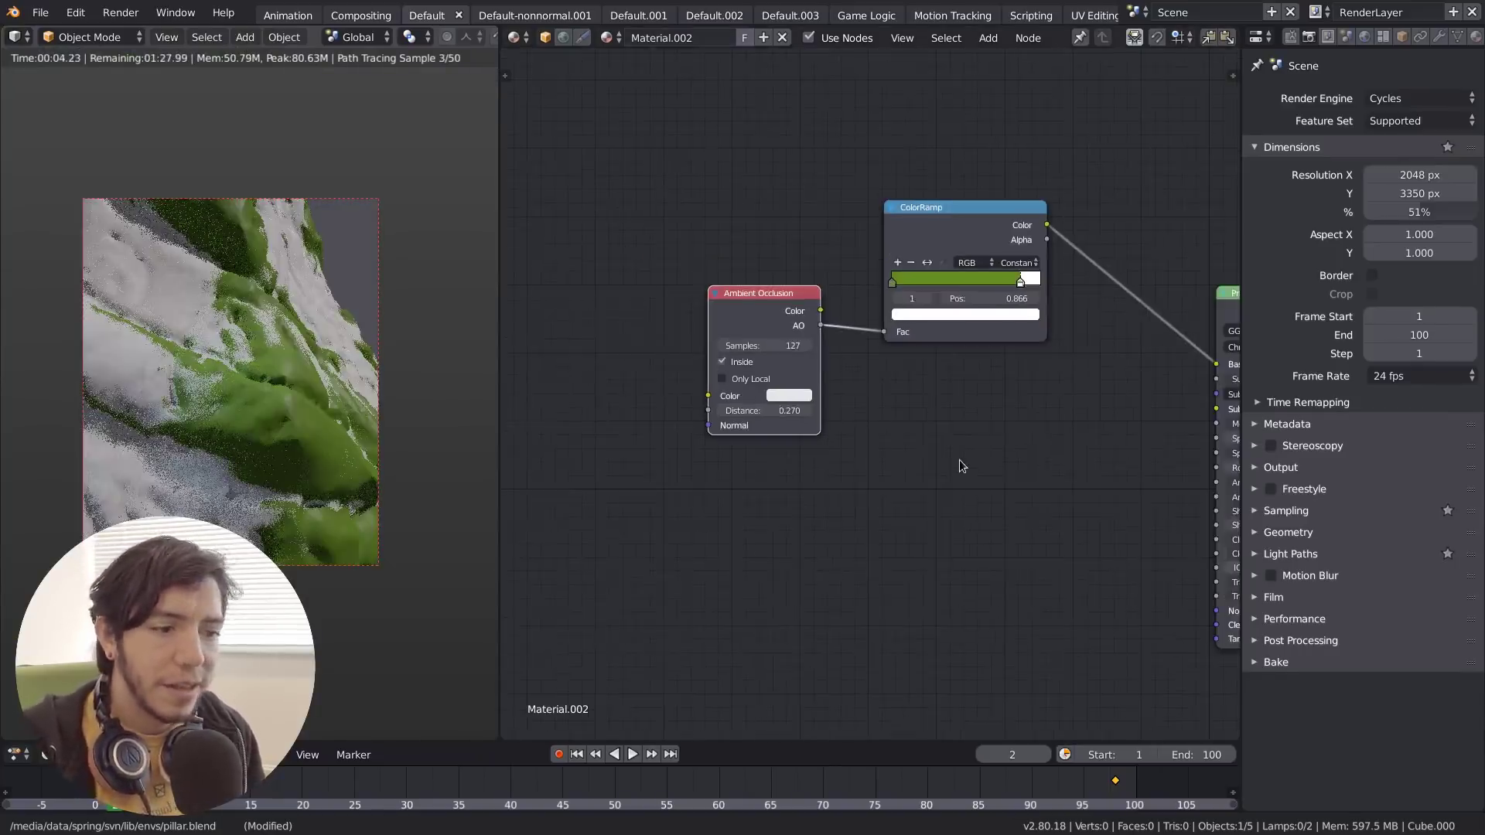
middle_click_drag(959, 459, 962, 428)
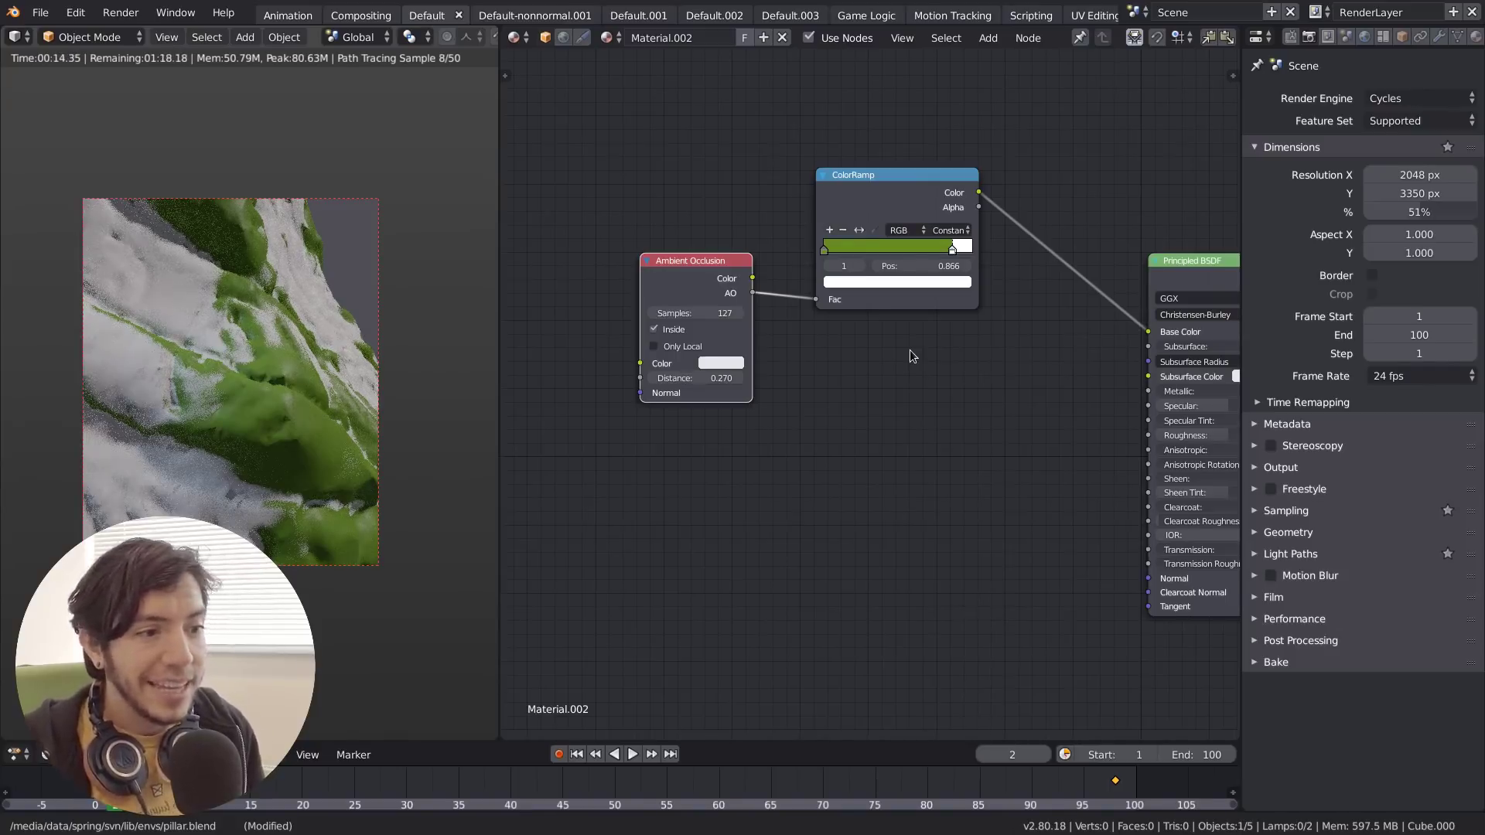
middle_click_drag(303, 356, 410, 364)
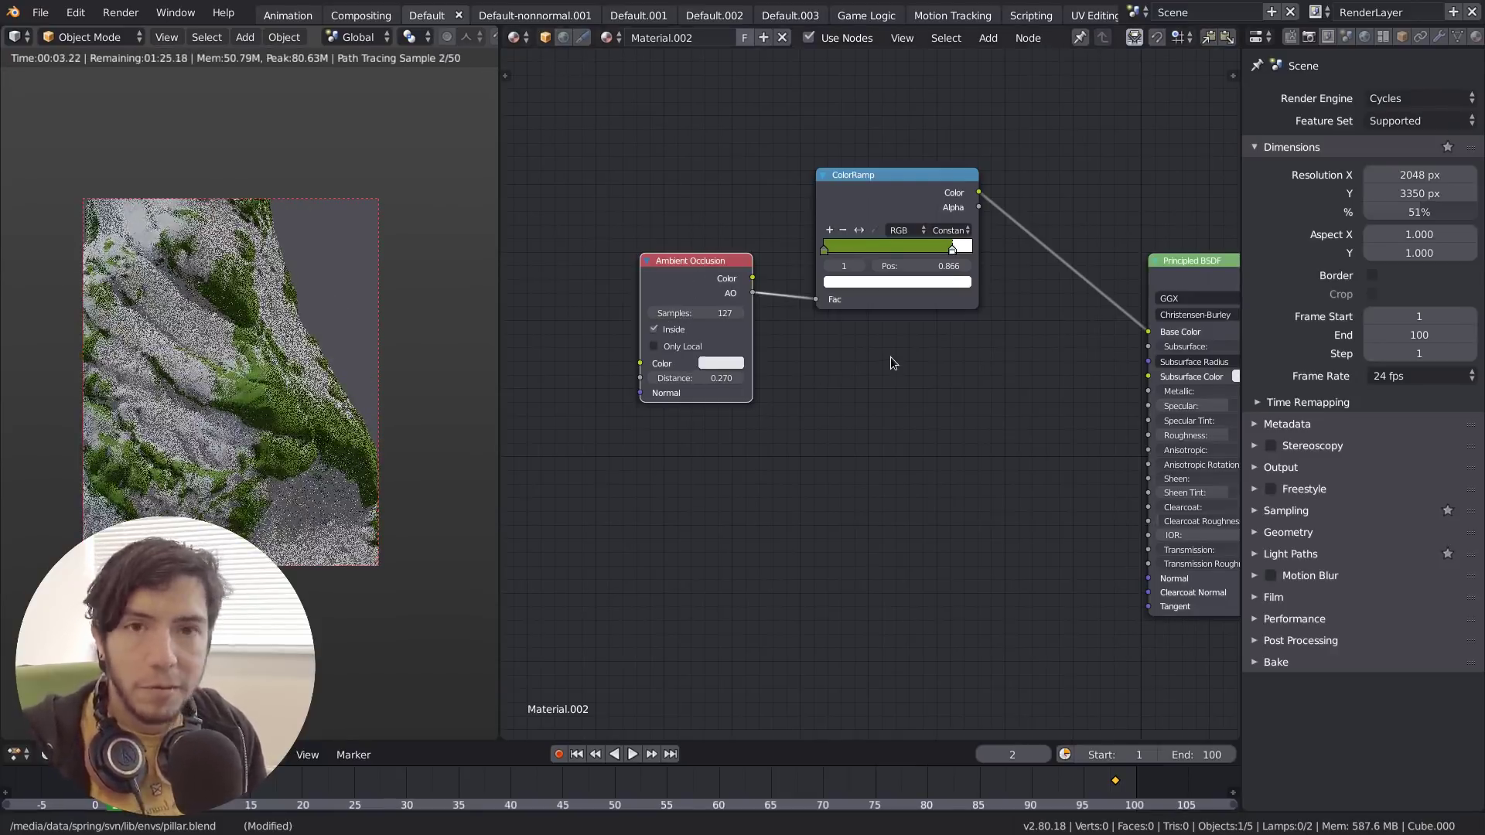
left_click(680, 333)
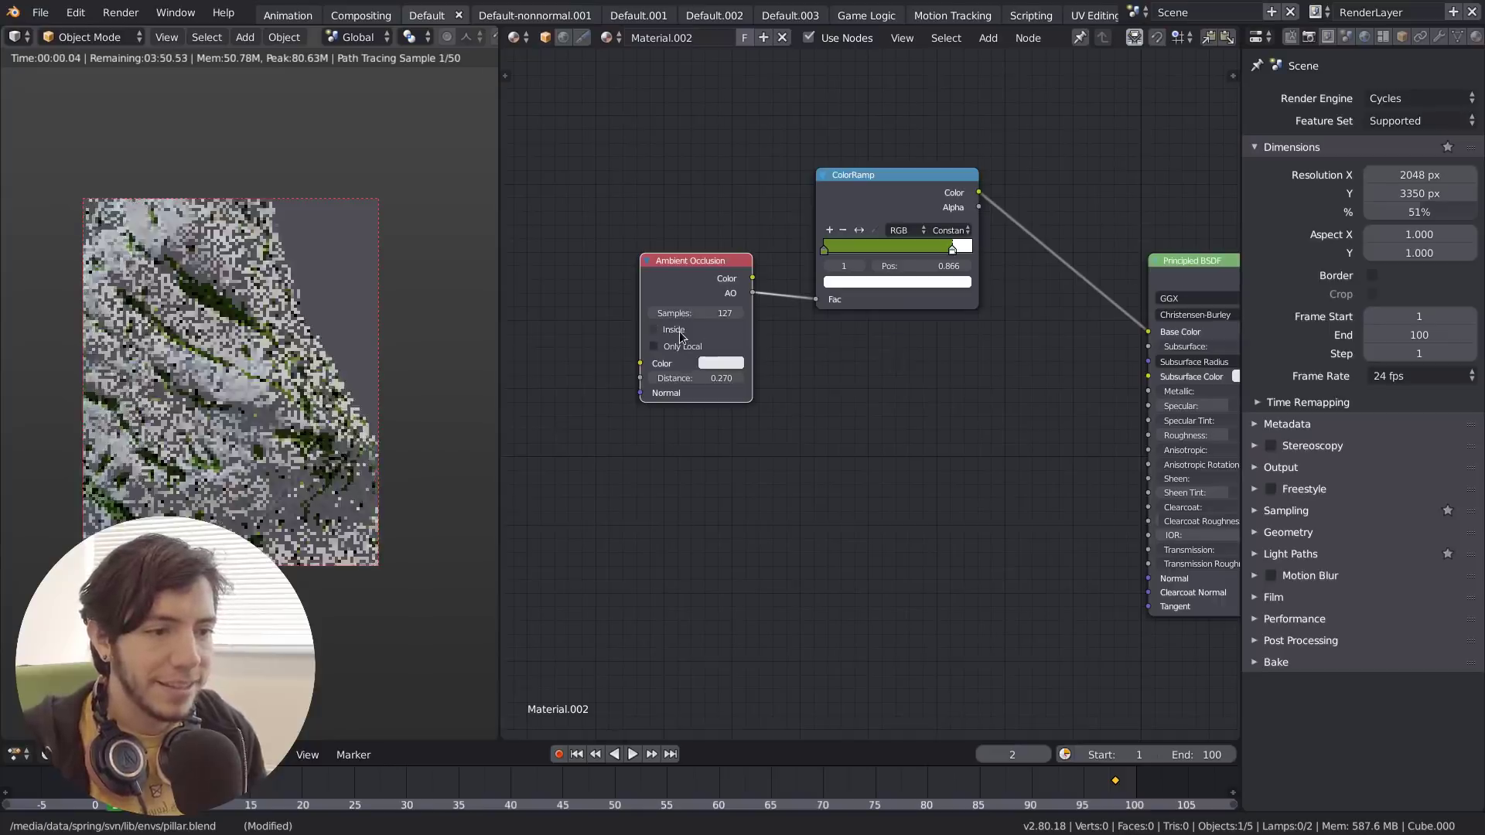
Move the Principled BSDF node up and closer to the ColorRamp, leaving space before the Material Output.
scroll(953, 437, "down", 2)
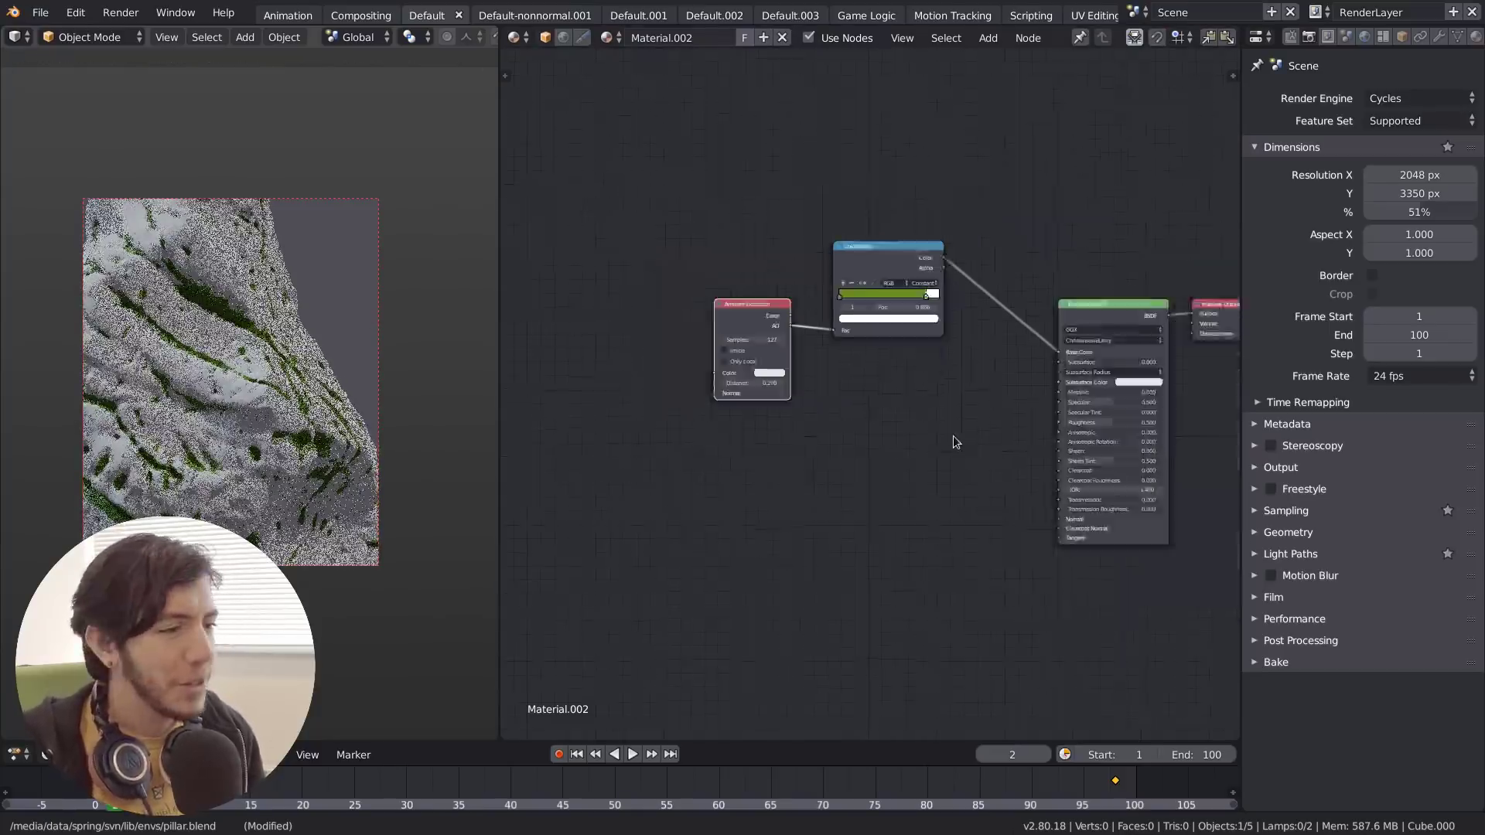
scroll(953, 437, "down", 2)
middle_click_drag(975, 450, 729, 432)
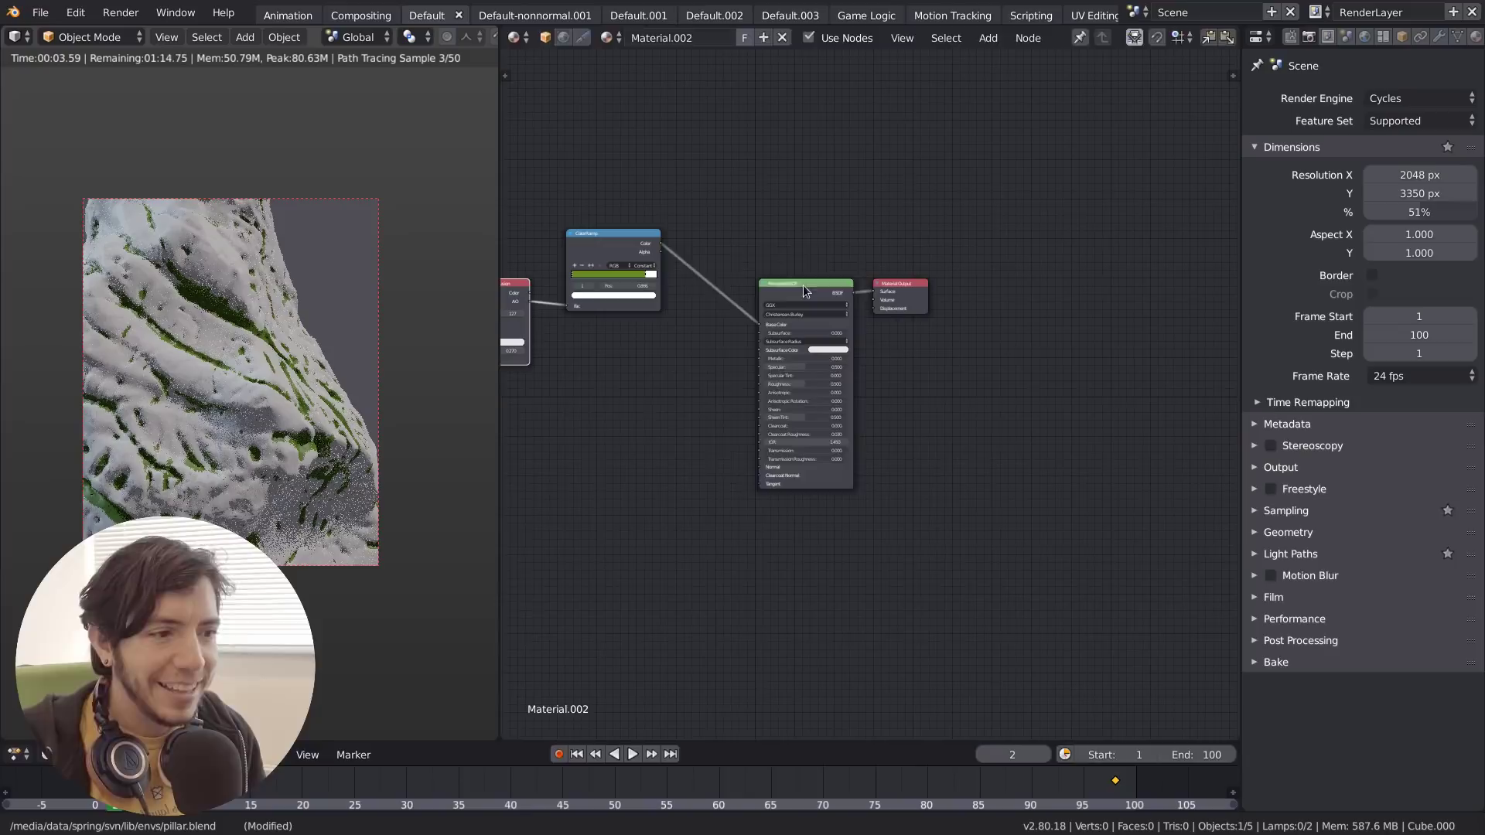
left_click_drag(804, 291, 758, 251)
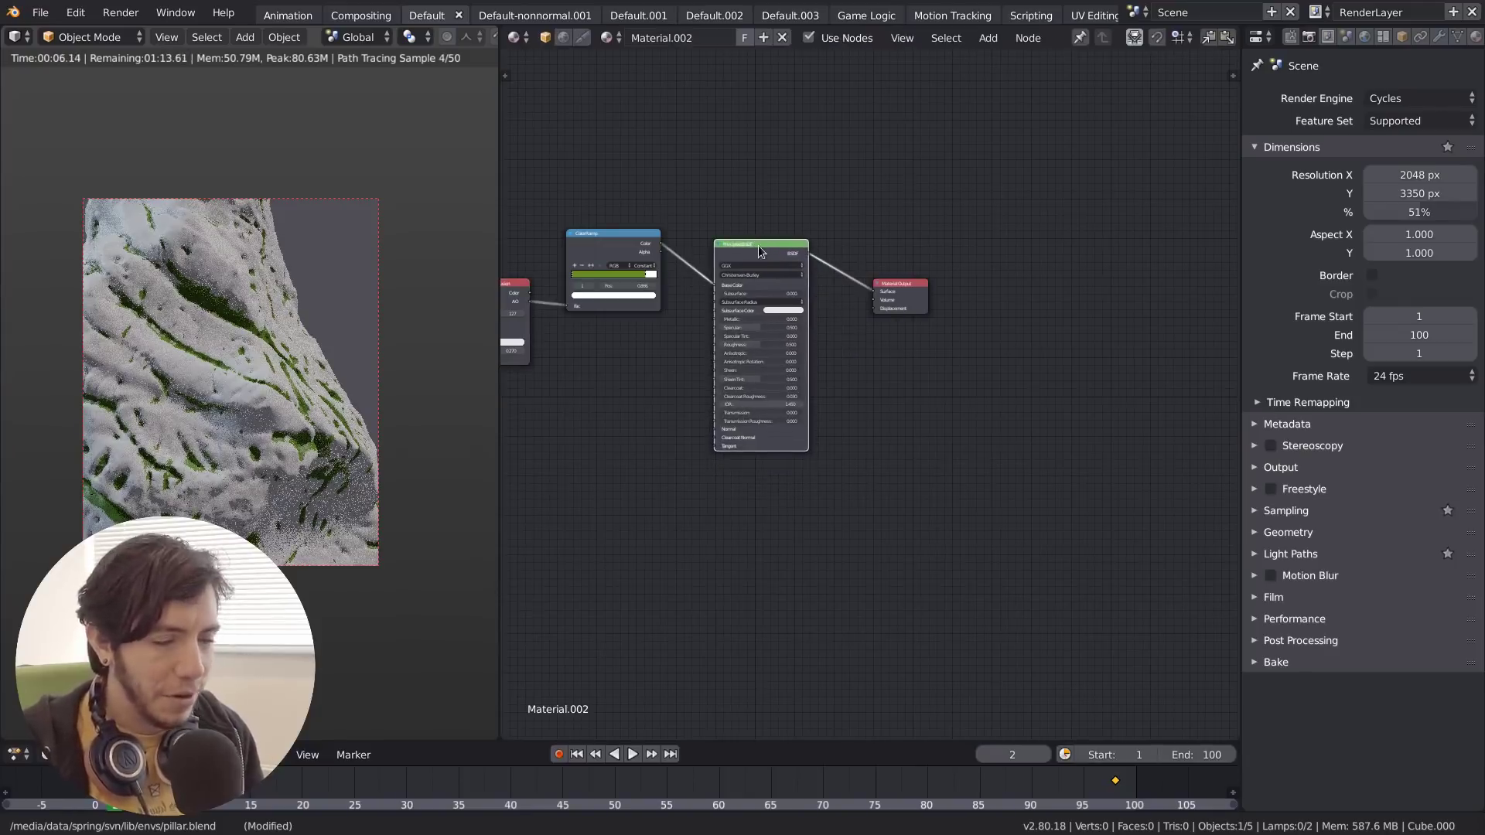